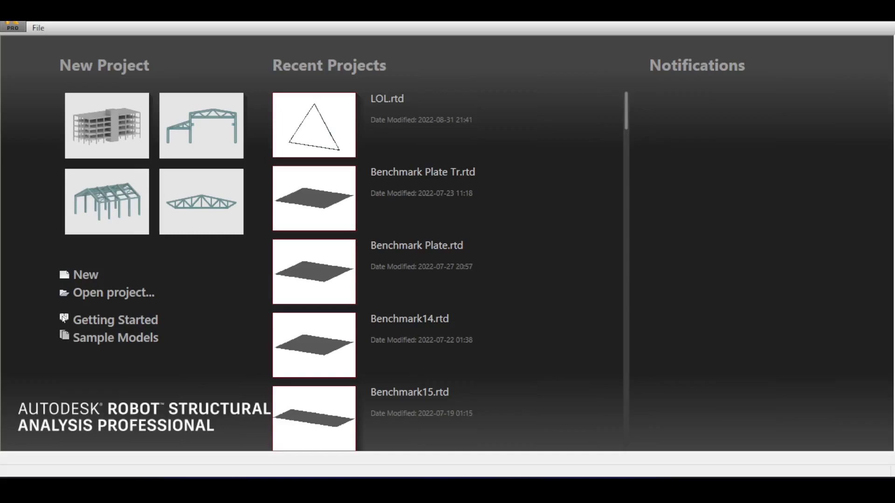
Step: Create a new building structure project from the multi-storey building template
left_click(93, 115)
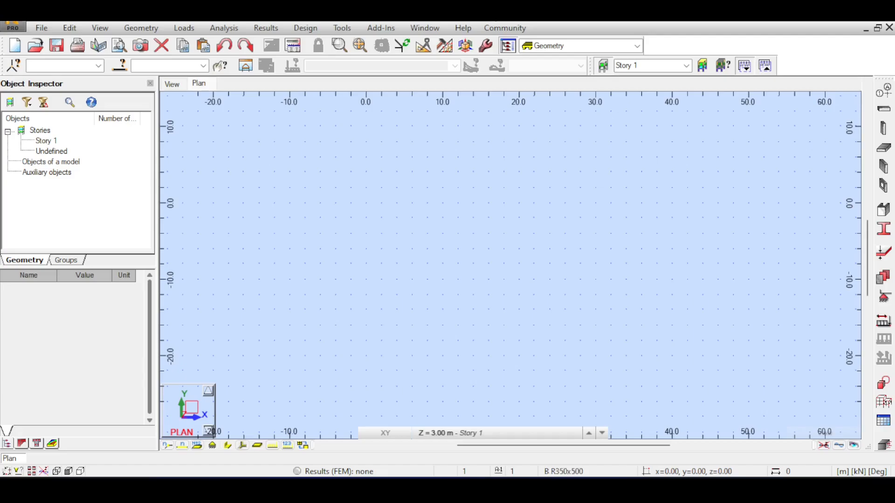
Step: Review the load design codes in the job preferences, including the available seismic codes, without changing them
left_click(490, 49)
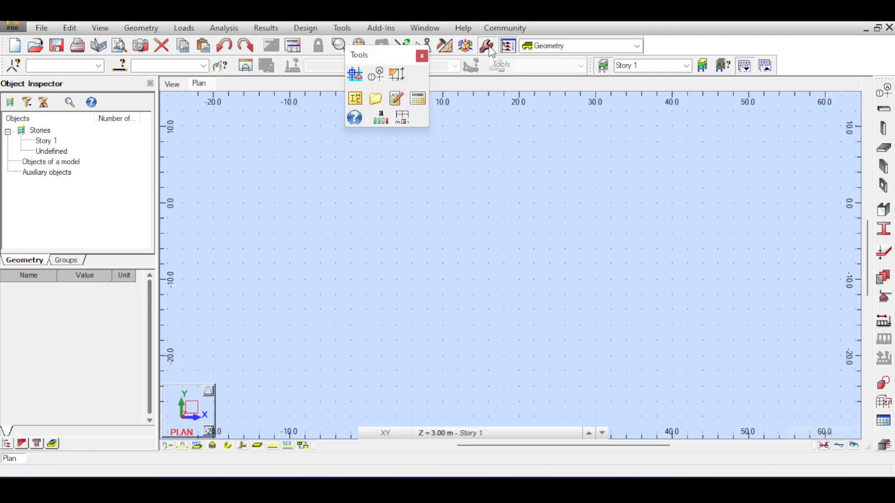
left_click(399, 118)
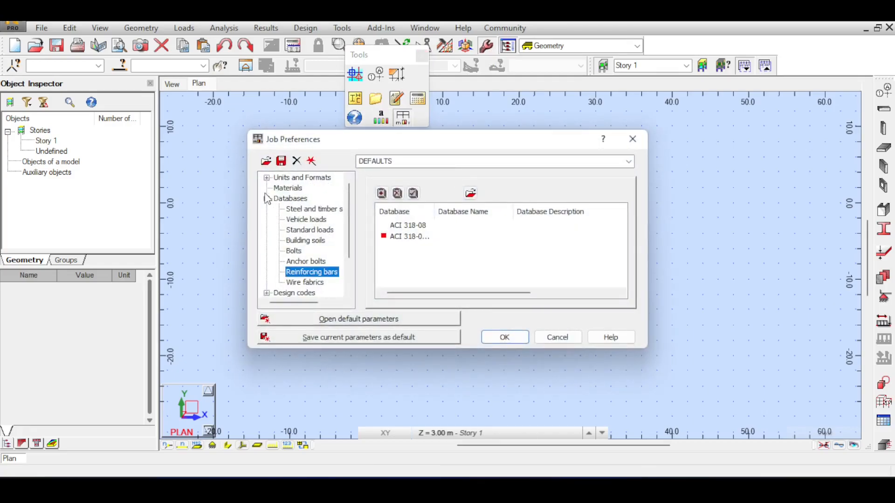
left_click(266, 199)
left_click(294, 210)
left_click(295, 220)
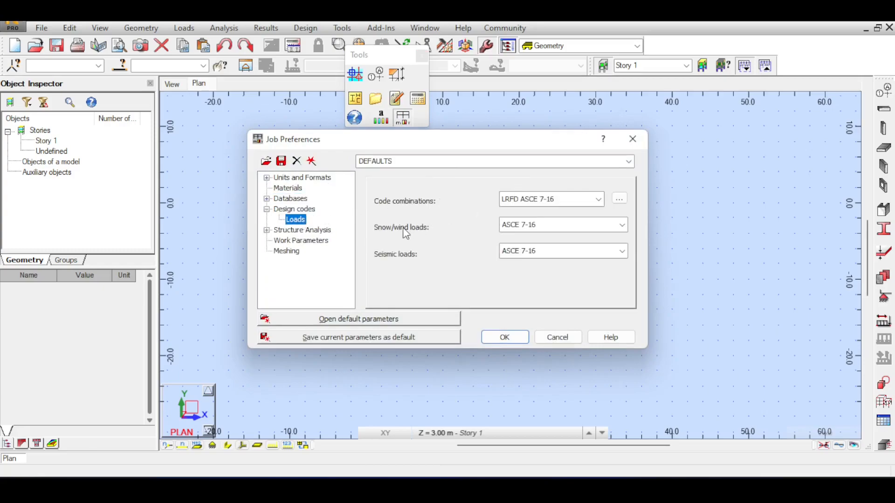
left_click(623, 251)
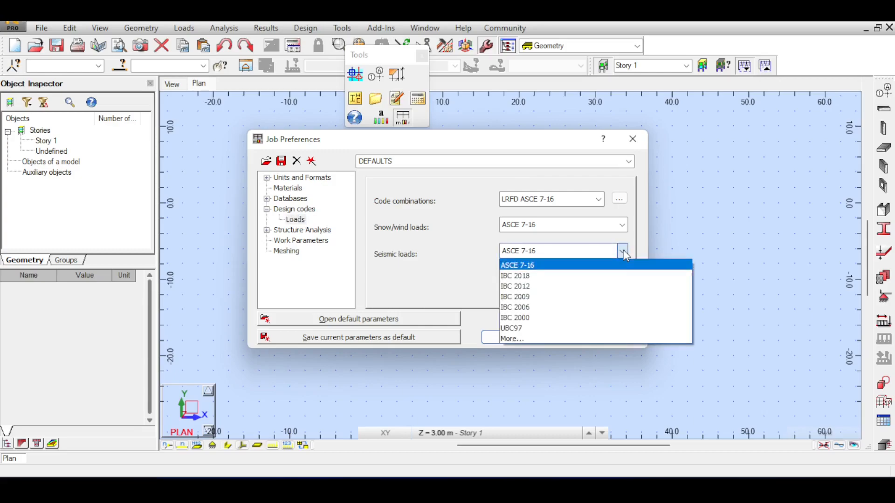
left_click(623, 252)
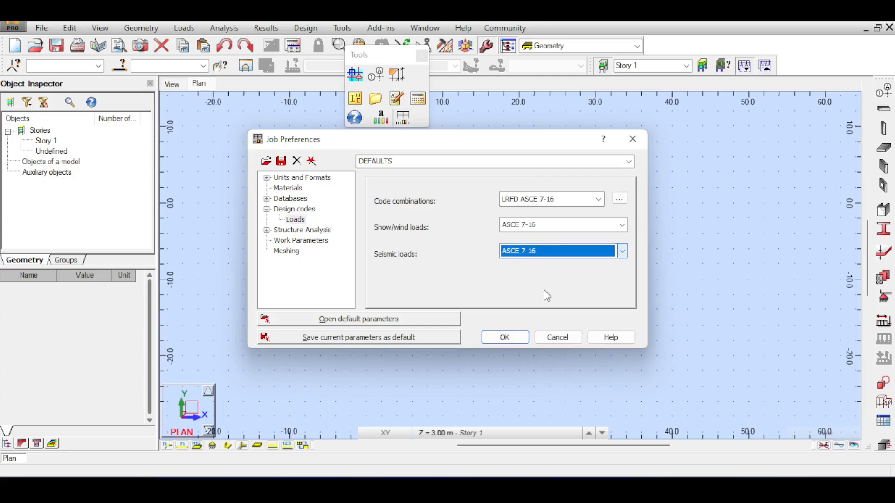
left_click(553, 338)
left_click(421, 57)
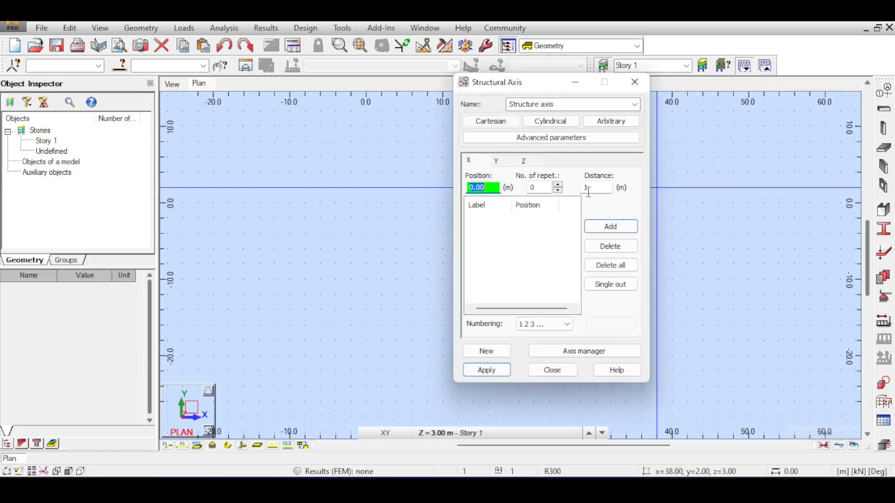
Step: Define structural axes in the X direction at positions 0 and 5 m
type("0")
key("Return")
type("5")
key("Return")
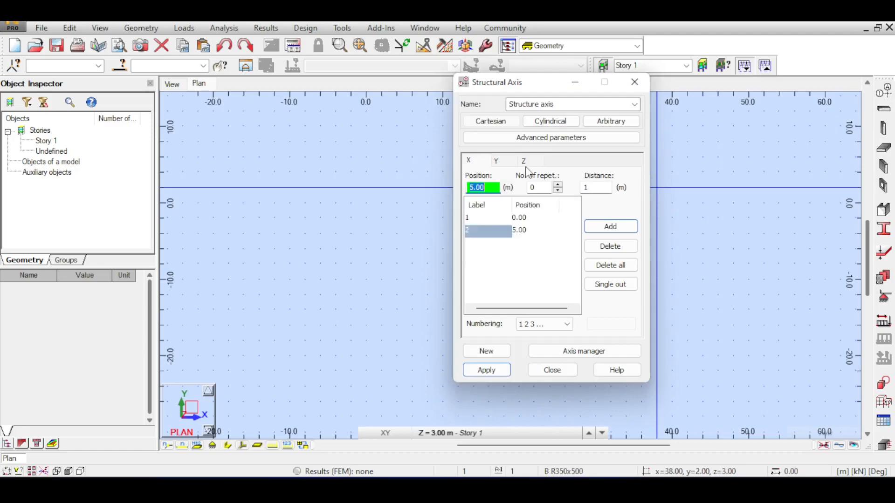
Step: Define Y-direction structural axes at 0 and 4 m, check the Z levels and finish the axis grid
left_click(500, 159)
type("0")
key("Return")
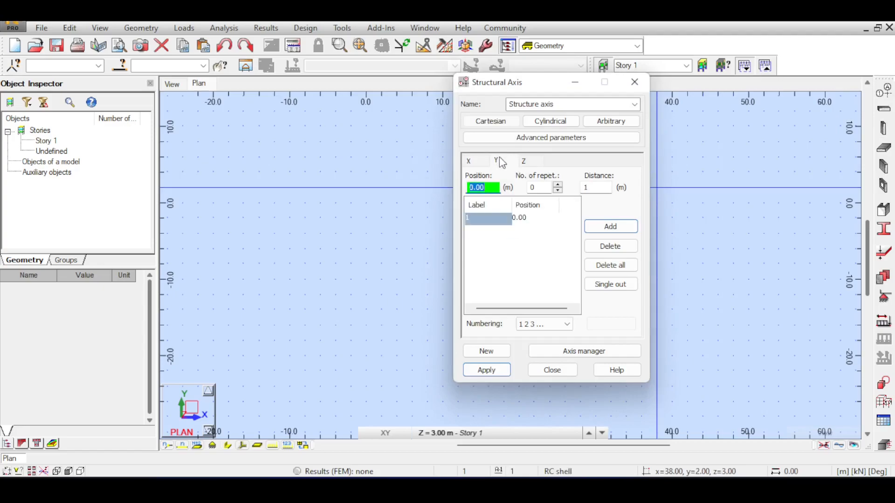
left_click(524, 162)
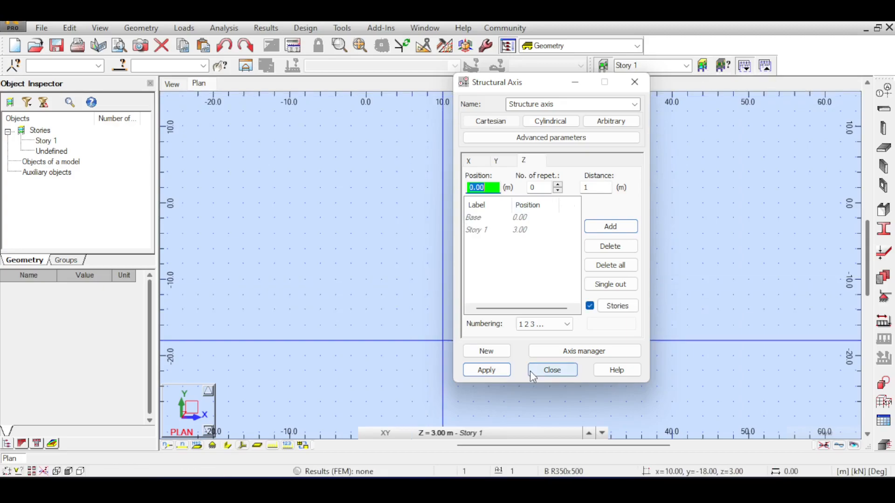
left_click(552, 370)
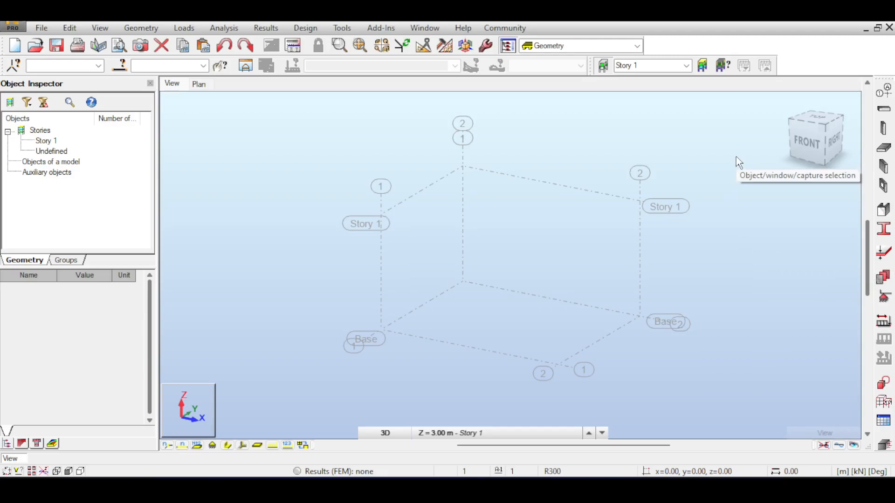
Step: Place 3 m high RC columns with section C R350x700 downward from the four Story 1 grid corners
left_click(883, 128)
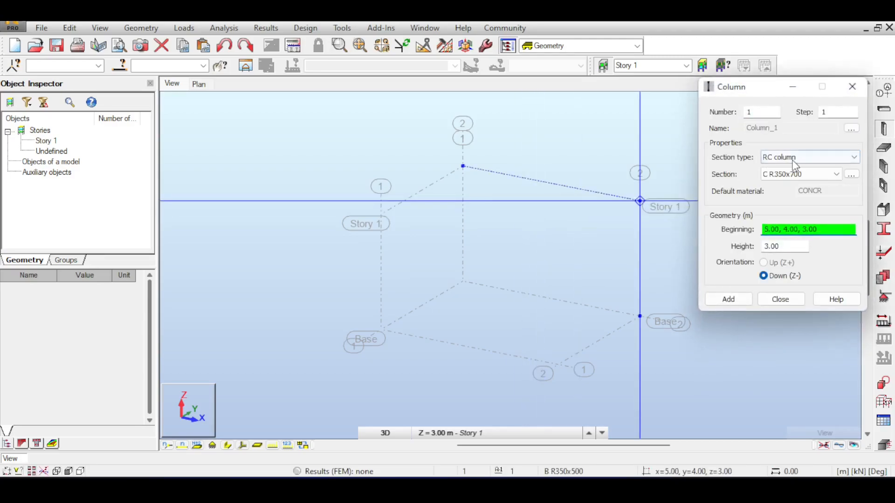
left_click(797, 174)
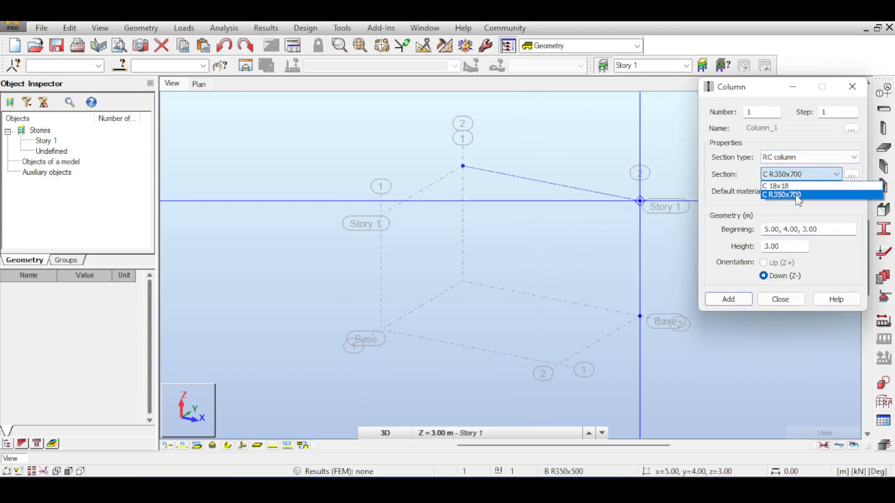
left_click(788, 176)
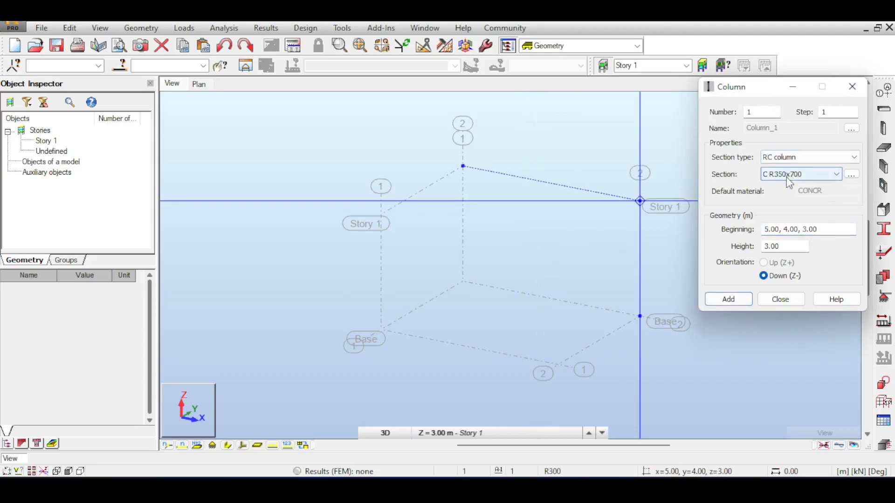
left_click(797, 232)
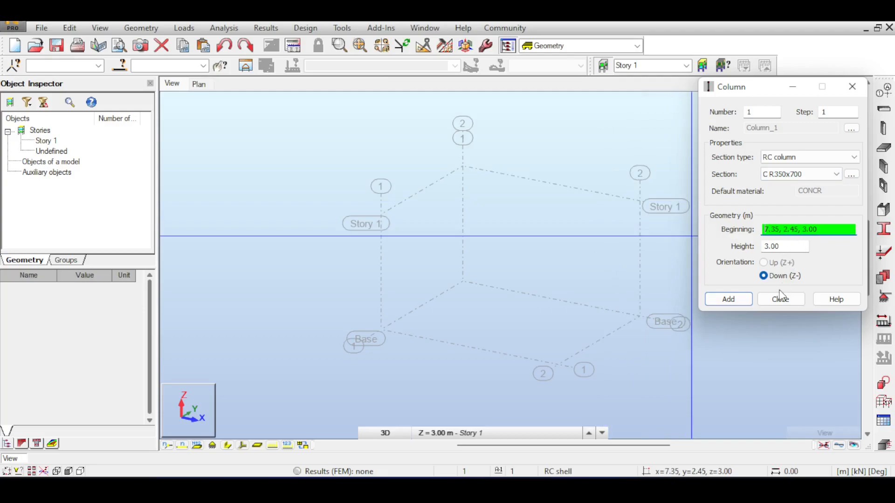
left_click(640, 201)
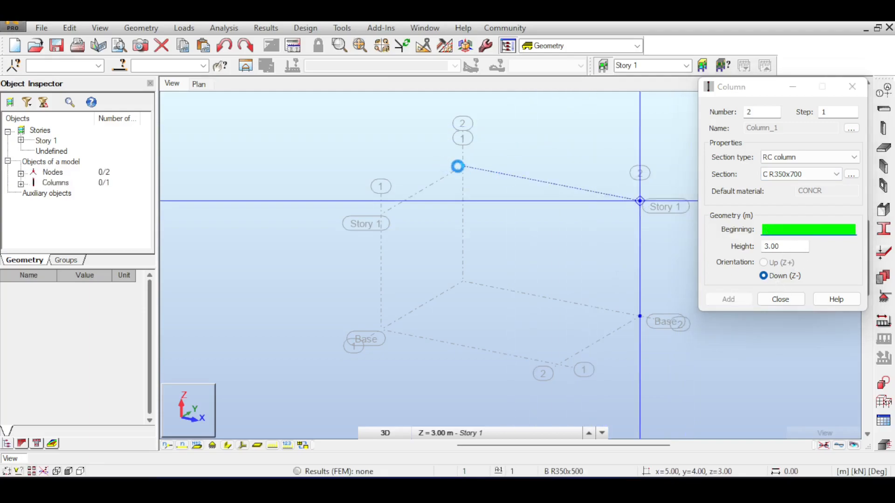
left_click(463, 166)
left_click(381, 214)
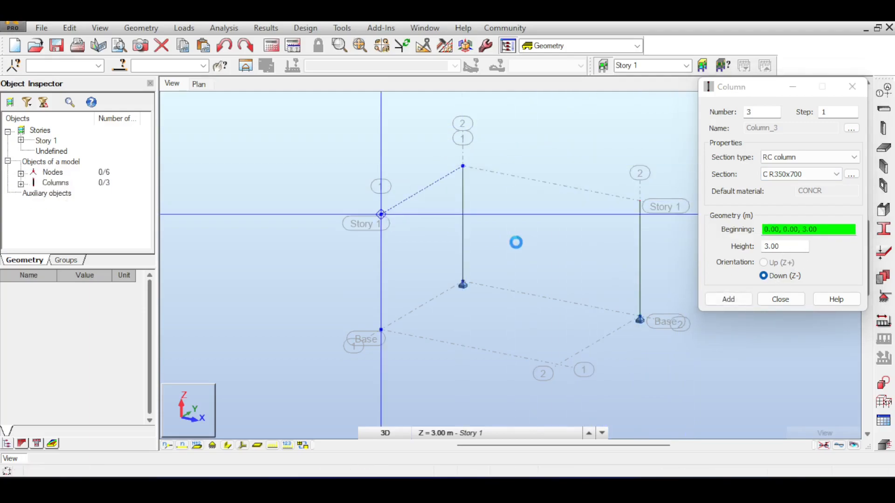
left_click(558, 250)
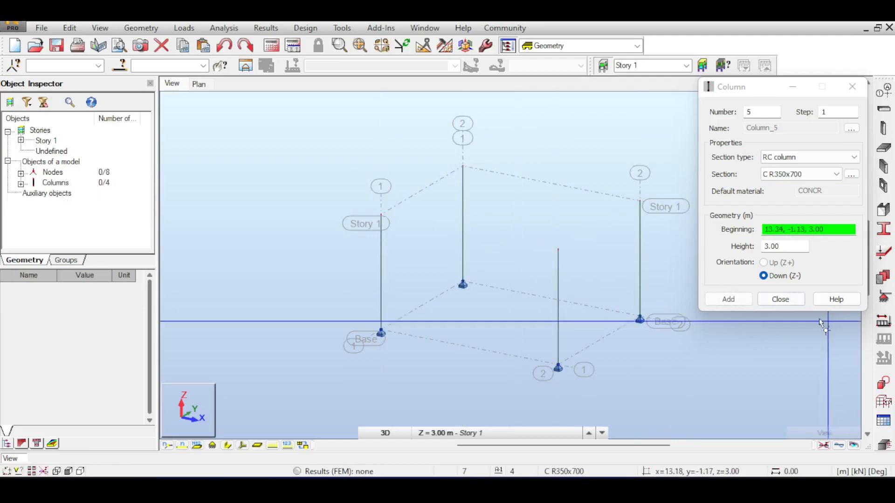
left_click(793, 302)
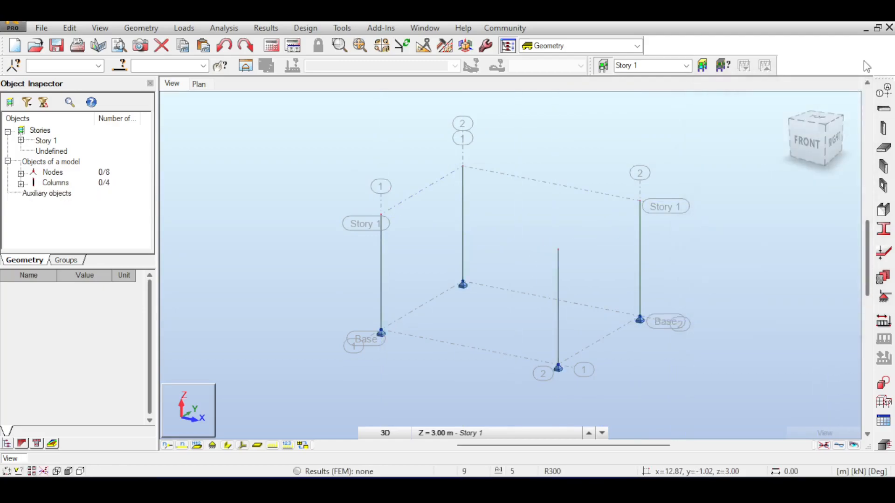
Step: Draw a continuous loop of RC beams with section B R350x500 connecting the four column tops
left_click(886, 113)
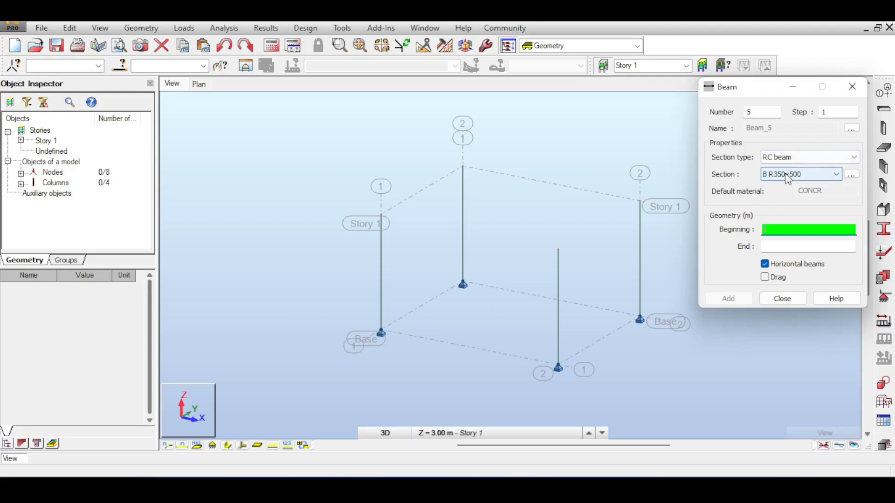
left_click(765, 278)
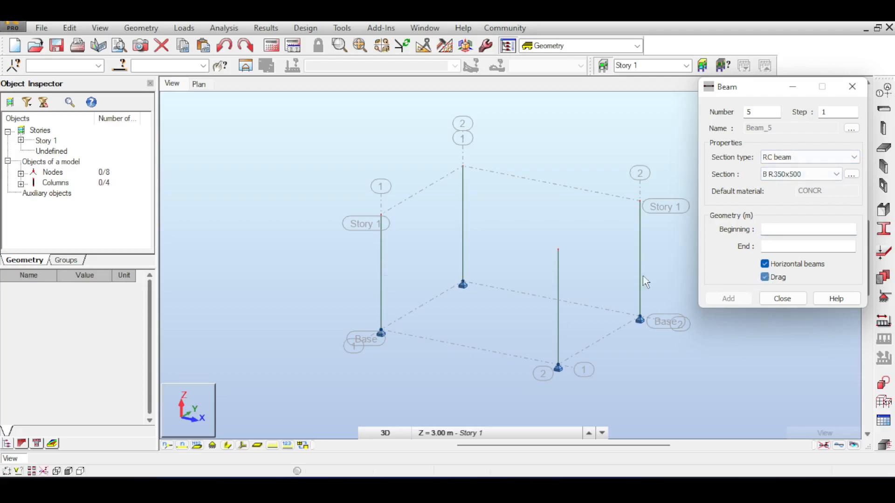
left_click(558, 250)
left_click(640, 201)
left_click(462, 166)
left_click(381, 215)
left_click(558, 250)
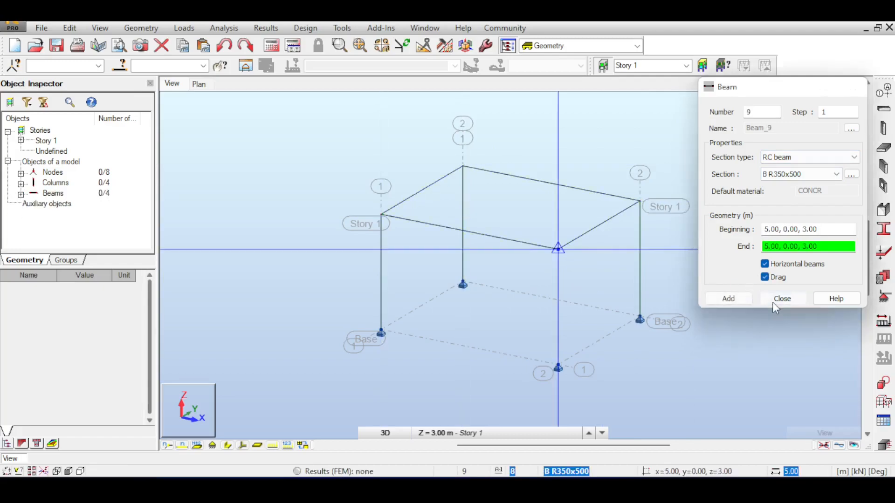
left_click(773, 300)
Step: Add a rectangular cladding with two-way load distribution over the beam frame at Story 1
left_click(141, 28)
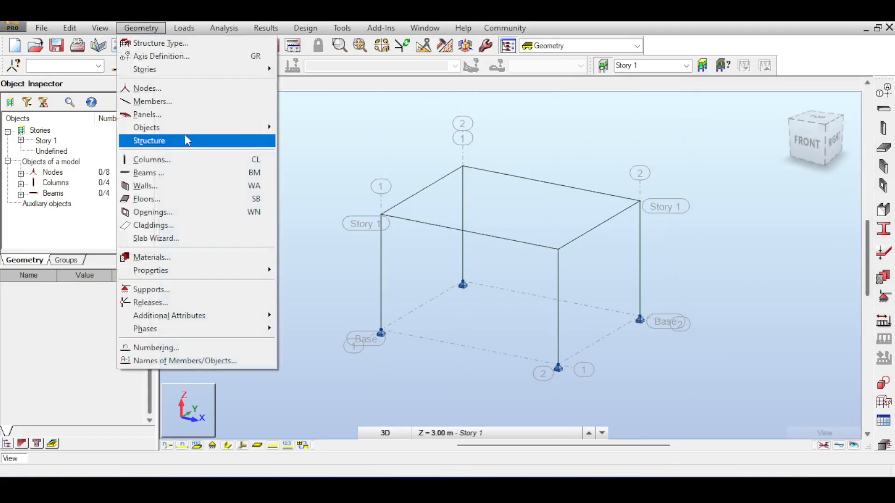
left_click(135, 226)
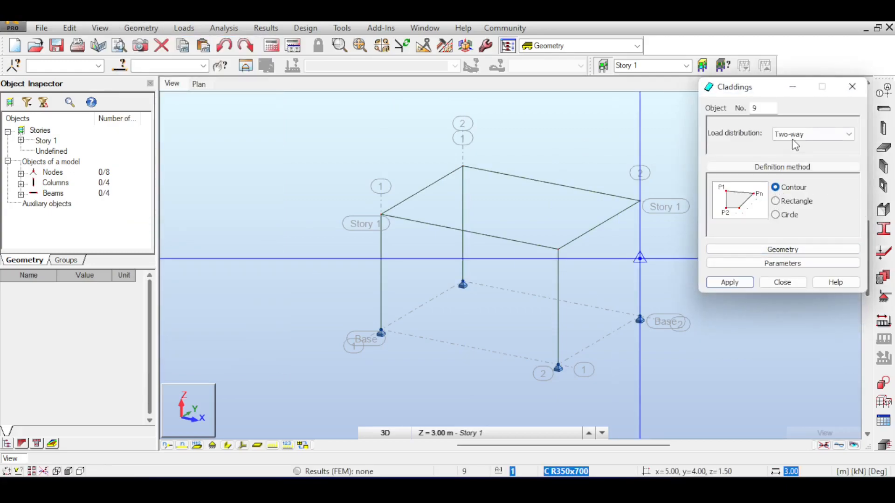
left_click(775, 201)
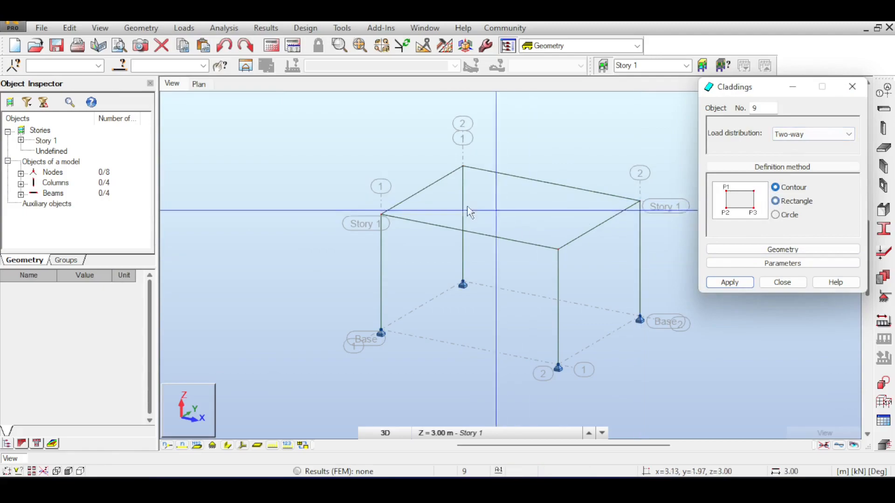
left_click(558, 250)
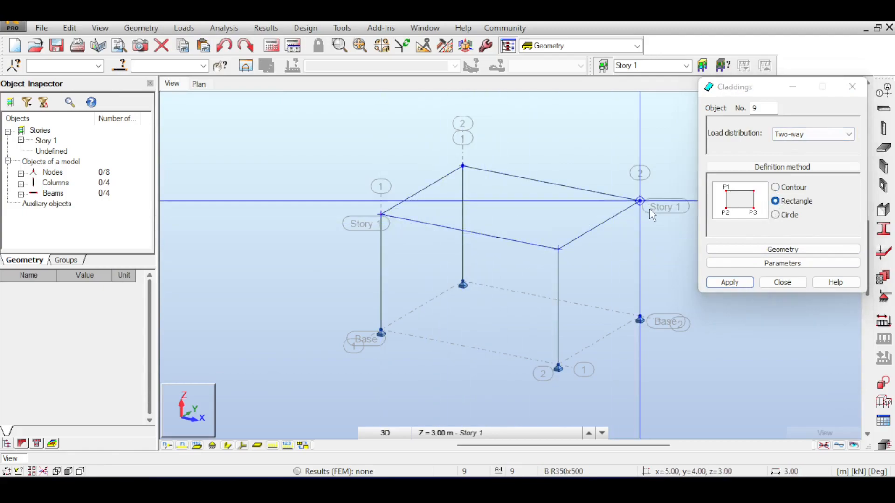
left_click(640, 202)
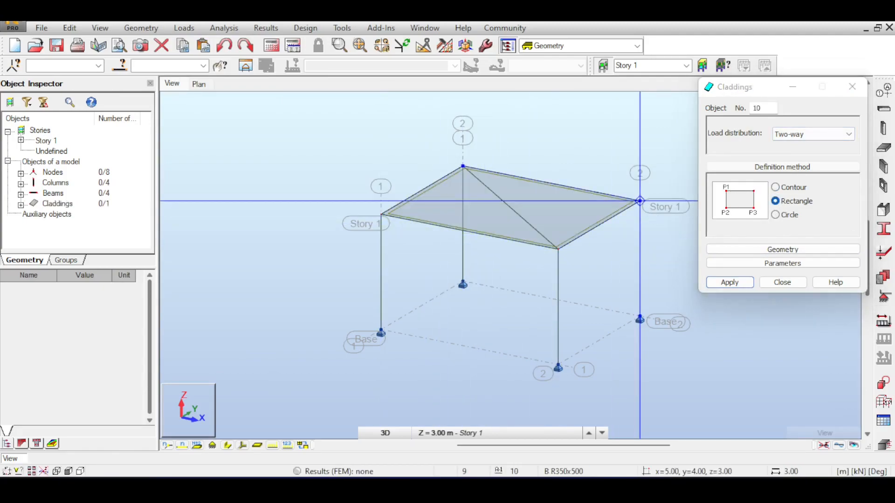
left_click(782, 282)
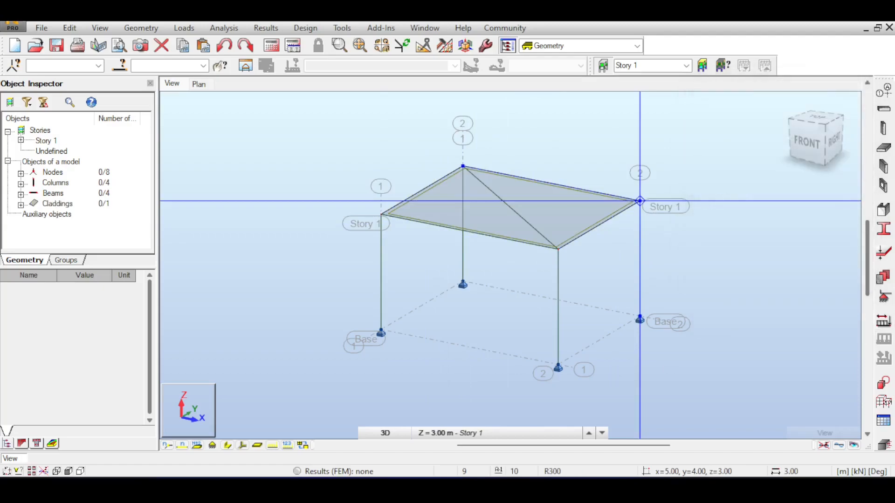
Step: Create a dead load case DL1 and a live load case LL1
left_click(883, 321)
left_click(626, 172)
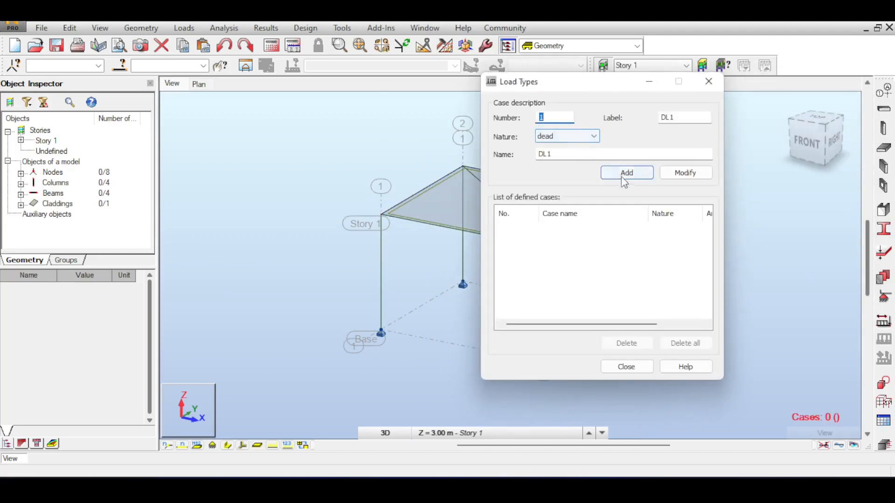
left_click(589, 136)
left_click(578, 156)
left_click(629, 177)
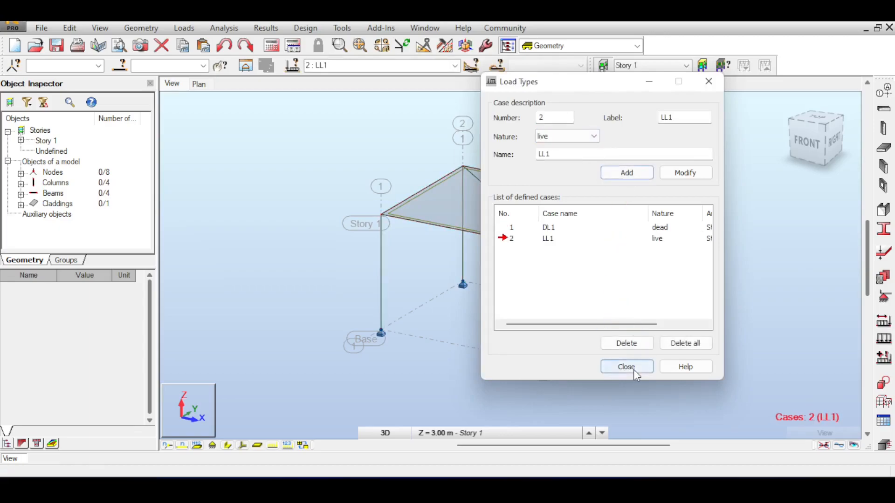
left_click(626, 367)
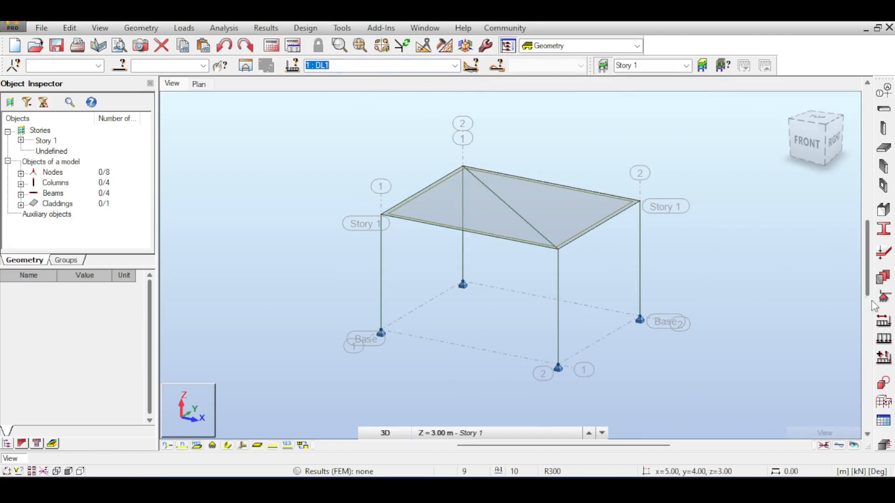
Step: Apply a uniform planar load of -7 kPa in global Z to the roof cladding in load case DL1
left_click(883, 339)
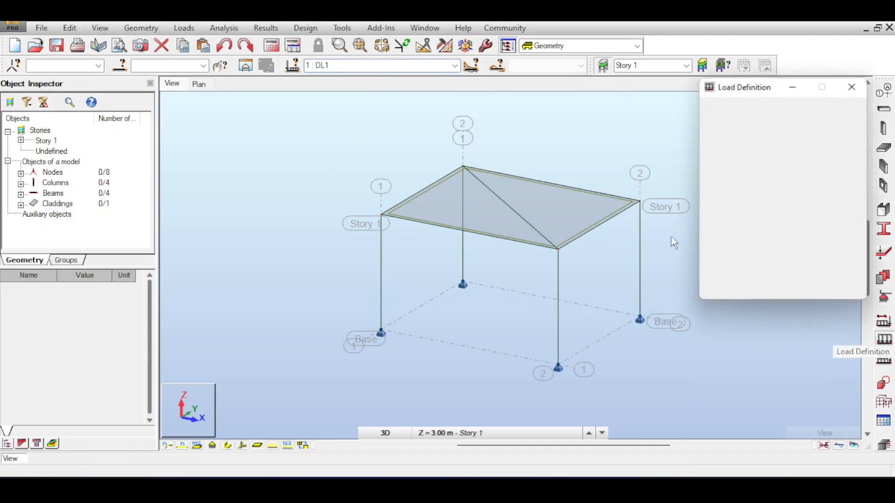
left_click(820, 150)
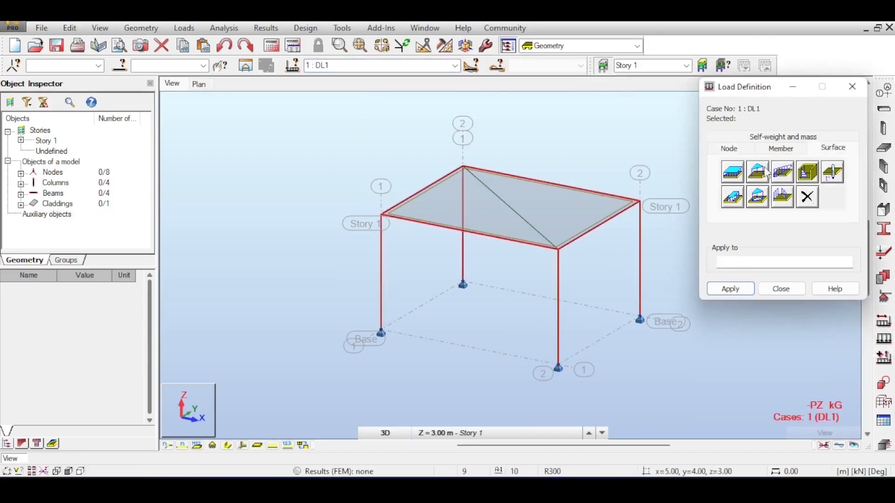
left_click(731, 172)
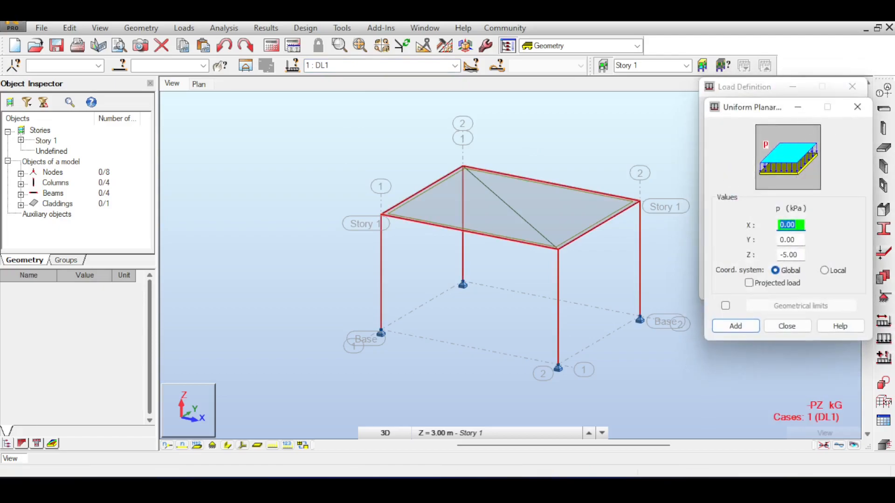
left_click(857, 106)
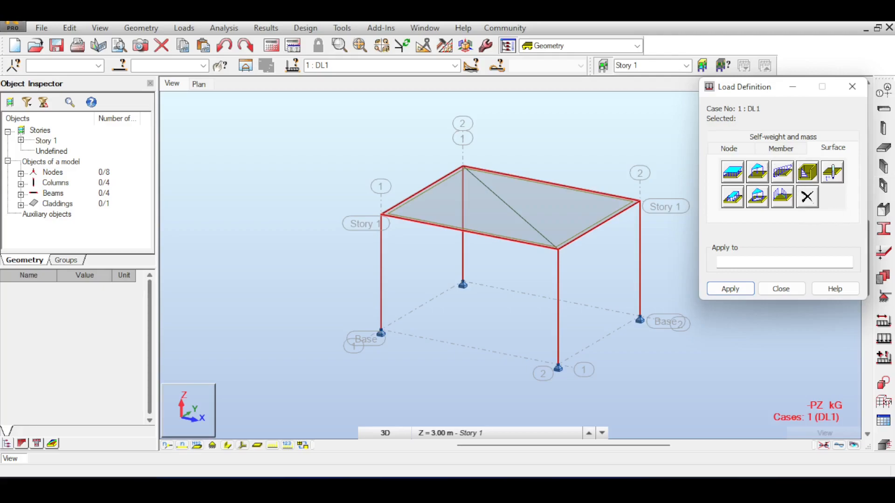
left_click(731, 168)
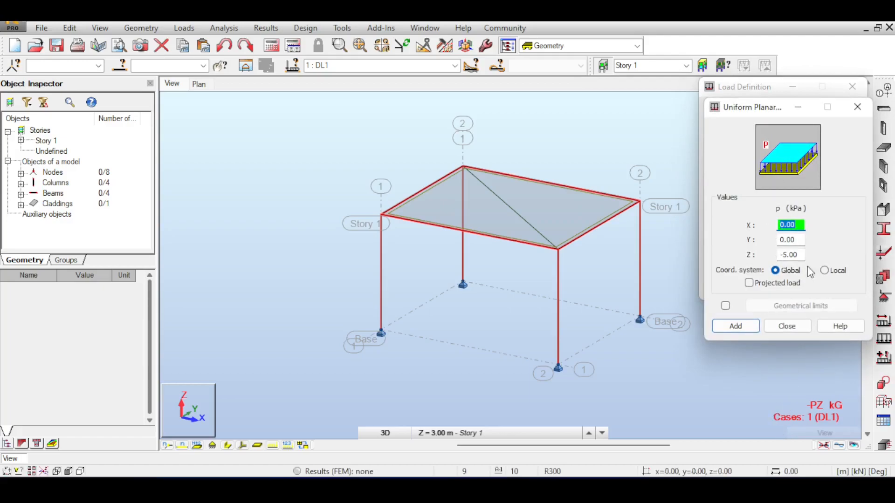
left_click(796, 255)
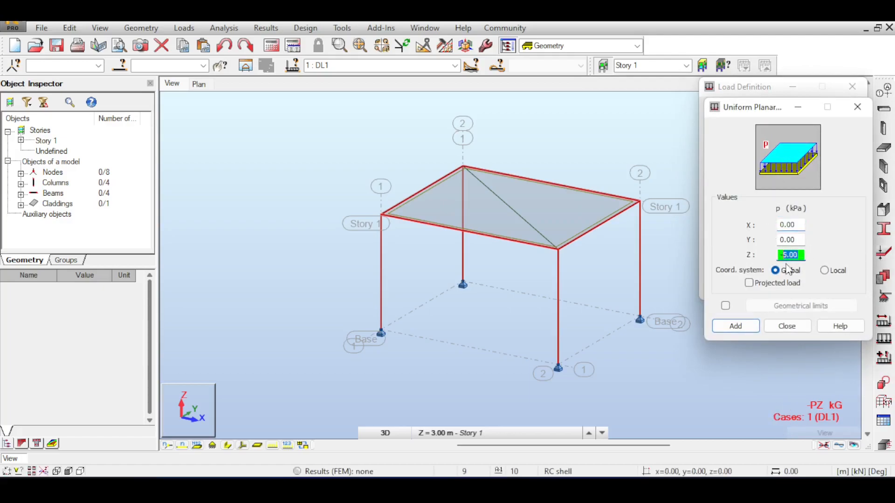
type("-7")
left_click(746, 329)
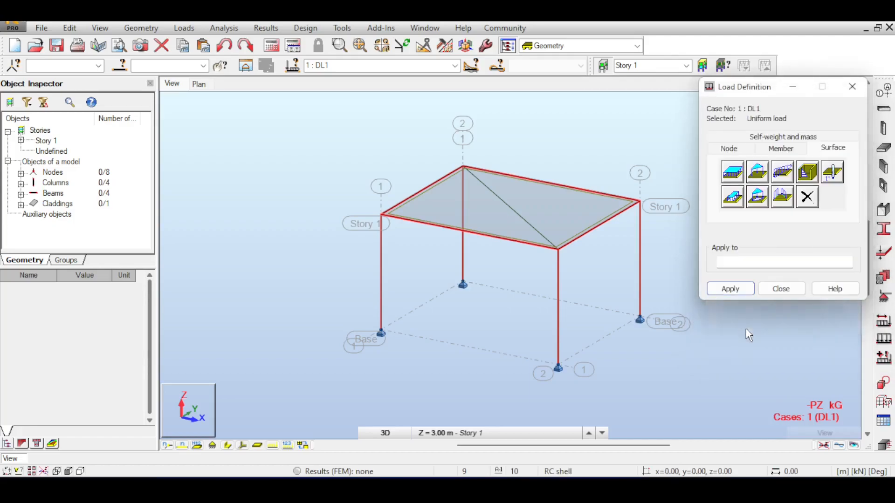
left_click(601, 203)
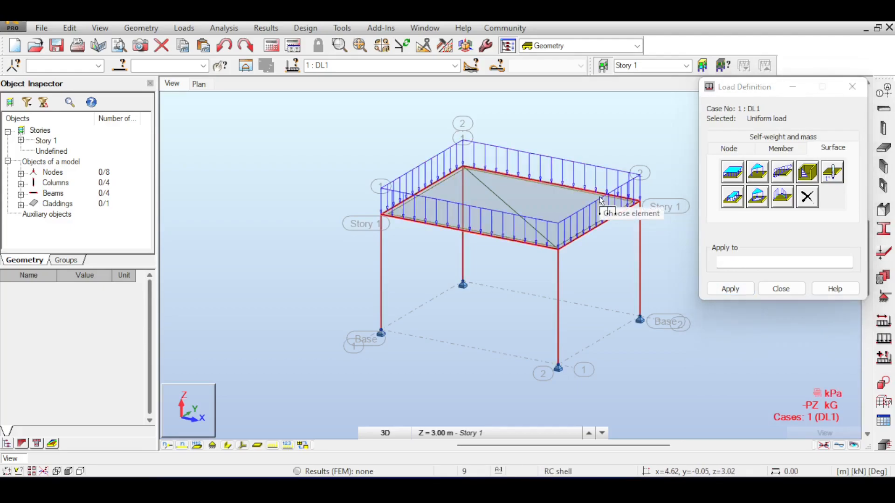
Step: Apply a uniform planar load of -3 kPa in global Z to the roof cladding in load case LL1
left_click(391, 66)
scroll(391, 66, "down", 1)
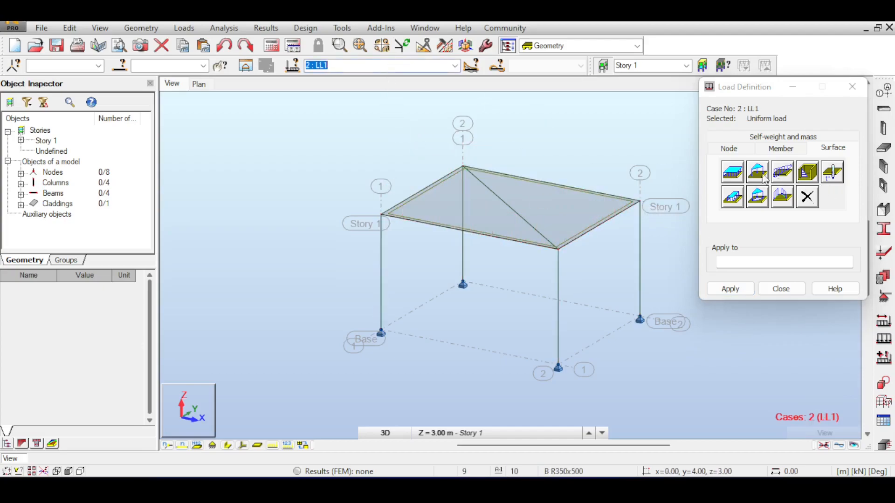
left_click(736, 172)
key("Tab")
key("Tab")
type("-3")
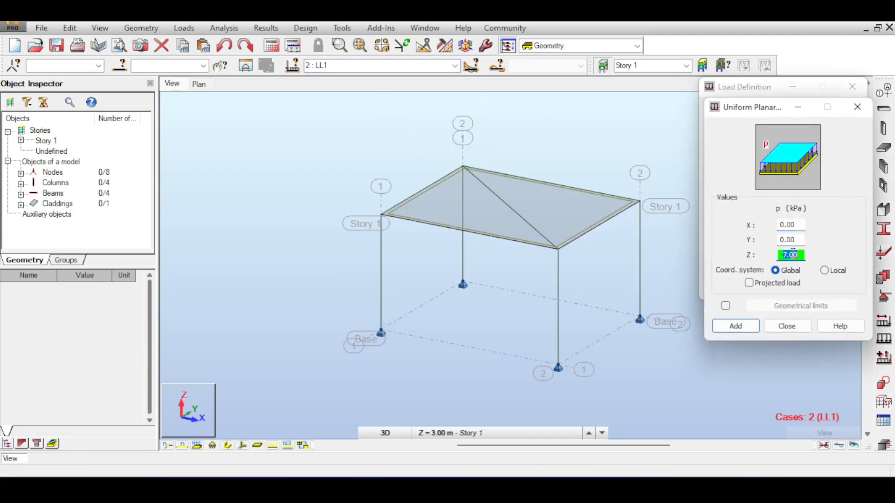
left_click(735, 326)
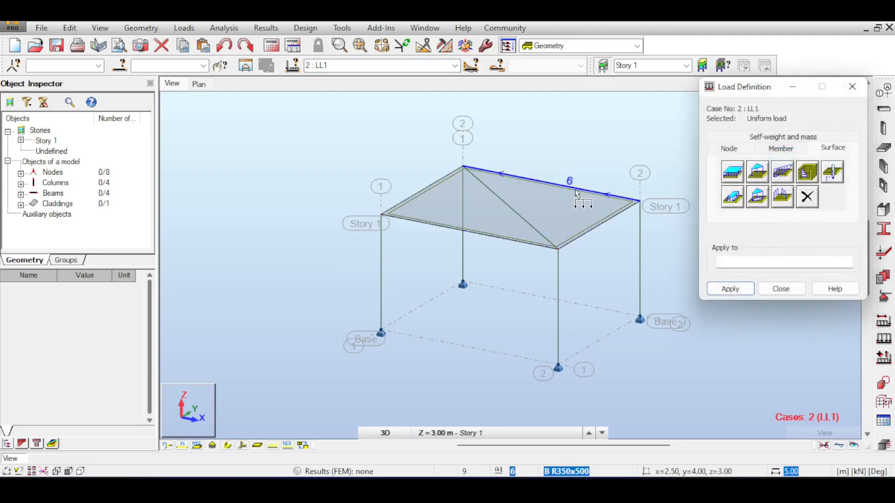
left_click(577, 196)
left_click(780, 288)
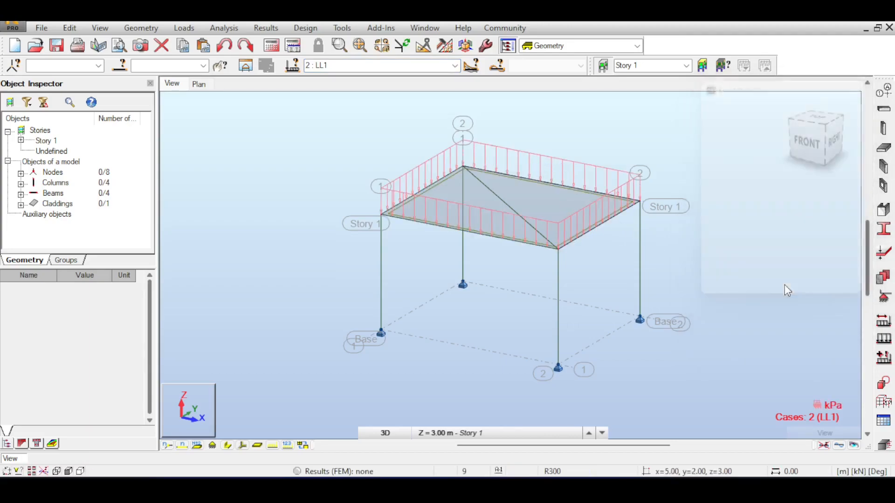
Step: Change the PZ value of DL1's uniform surface load to -10 in the load table
left_click(184, 28)
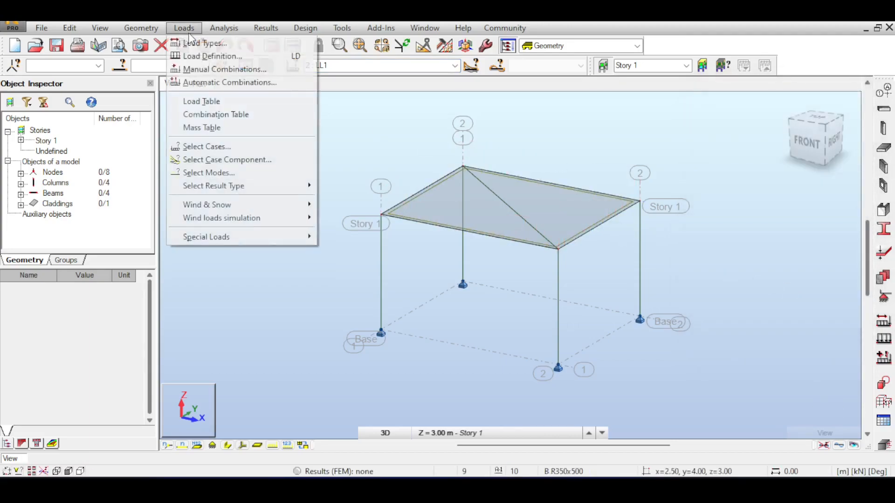
left_click(201, 101)
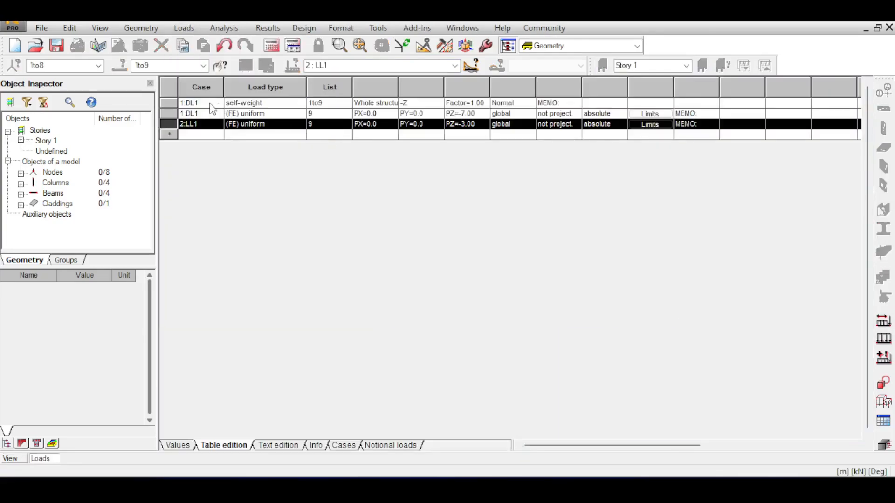
left_click(458, 113)
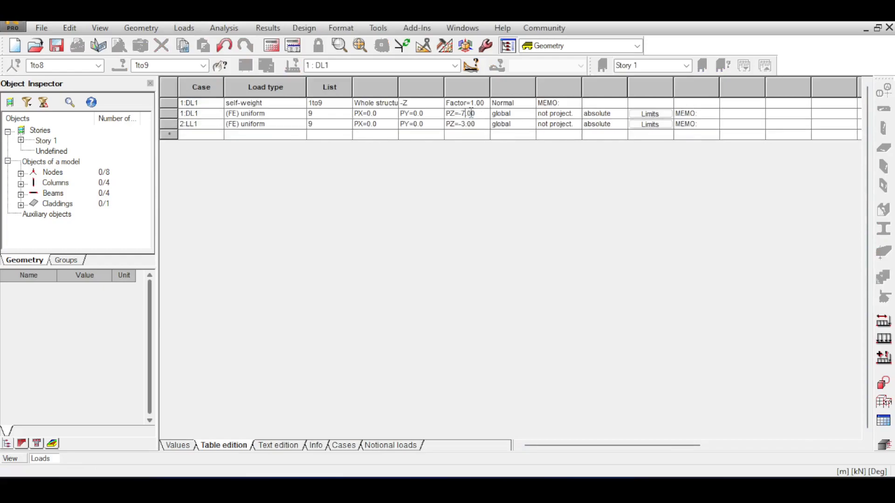
double_click(463, 114)
type("10")
key("Tab")
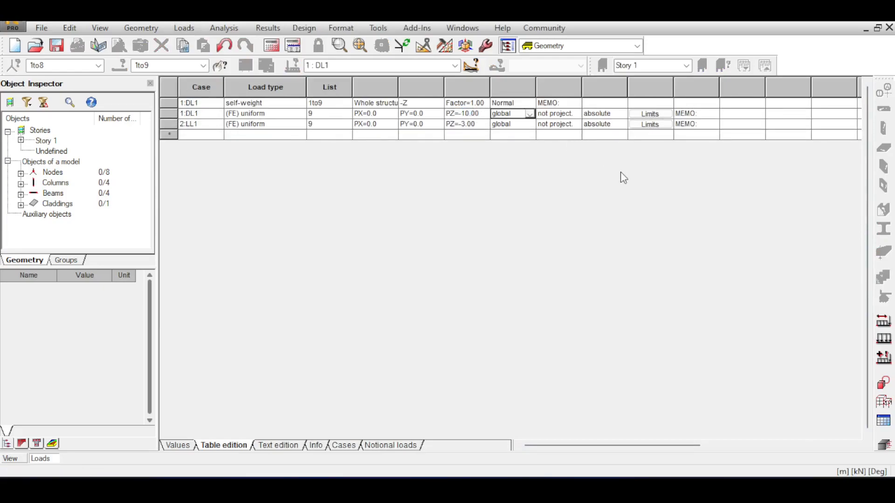
left_click(889, 27)
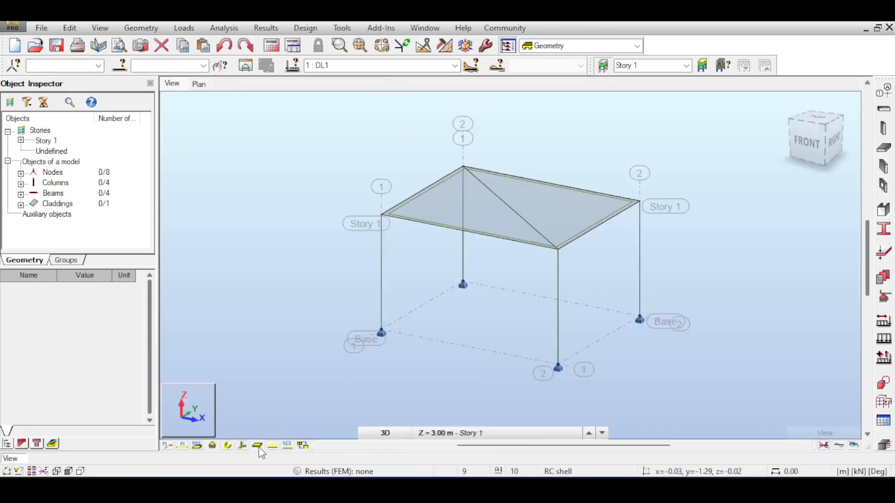
Step: Show load values on the model and switch the displayed load case to LL1
left_click(282, 446)
left_click(284, 445)
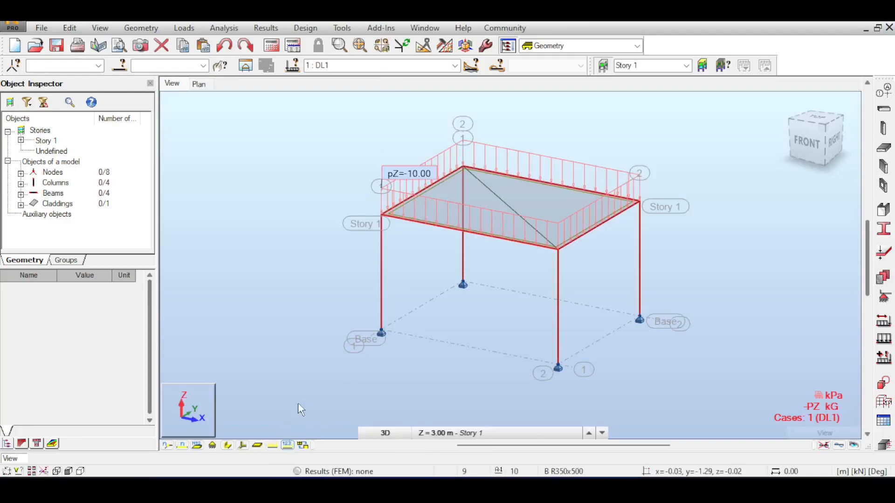
left_click(383, 64)
scroll(383, 65, "down", 1)
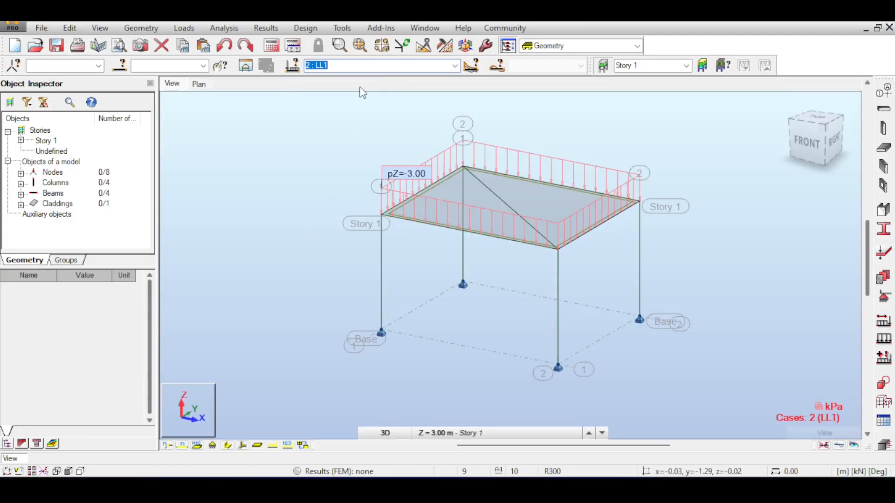
Step: Run the structural calculations and display the My moment diagrams for load case LL1
left_click(272, 45)
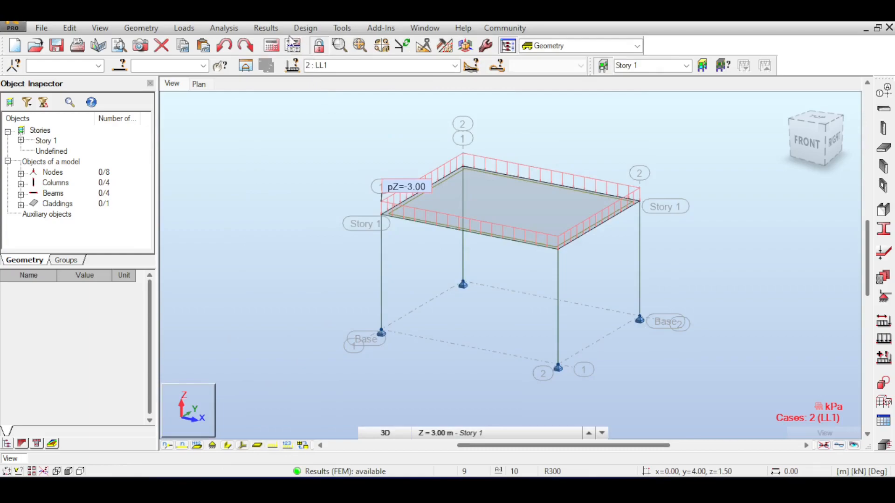
left_click(266, 28)
left_click(300, 72)
left_click(735, 229)
left_click(725, 373)
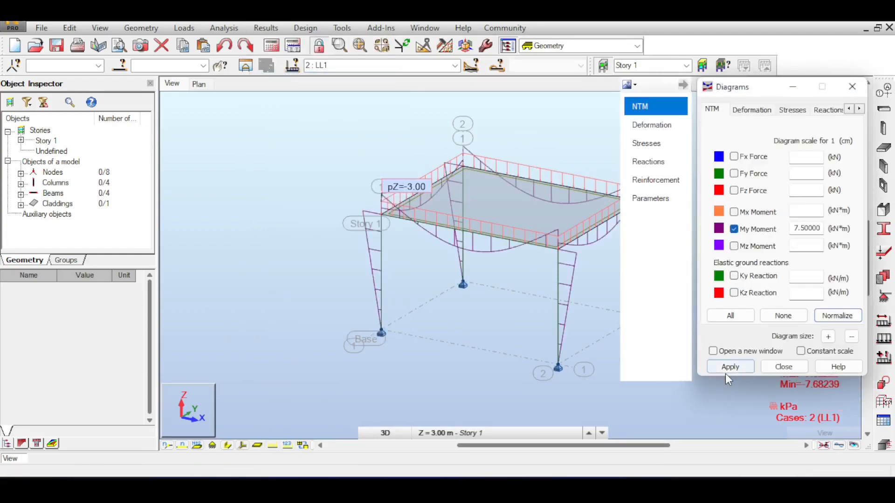
Step: View the My diagrams filled, with differentiated positive and negative values, and clear the results and loads from the view
mouse_move(683, 121)
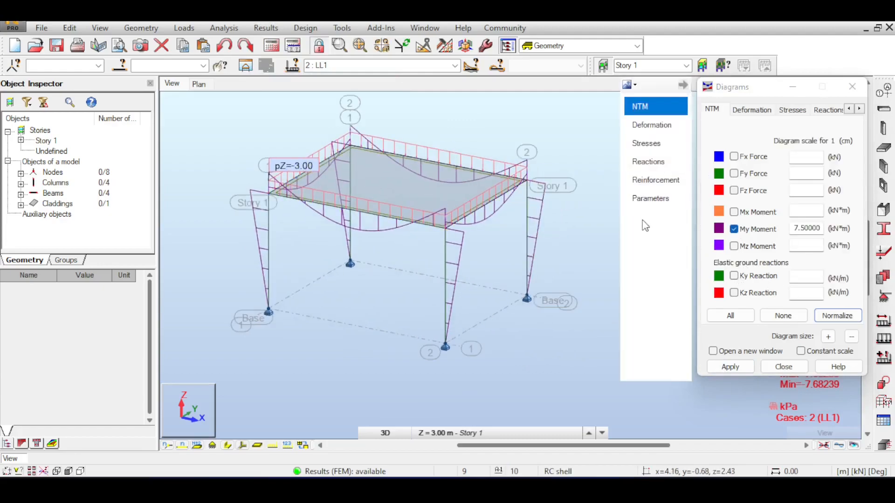
left_click(656, 198)
left_click(787, 249)
left_click(785, 296)
left_click(725, 367)
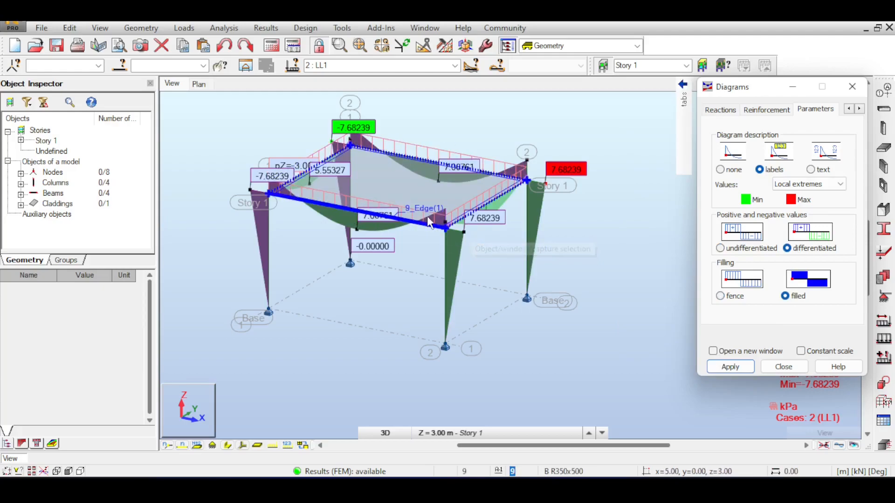
left_click(784, 367)
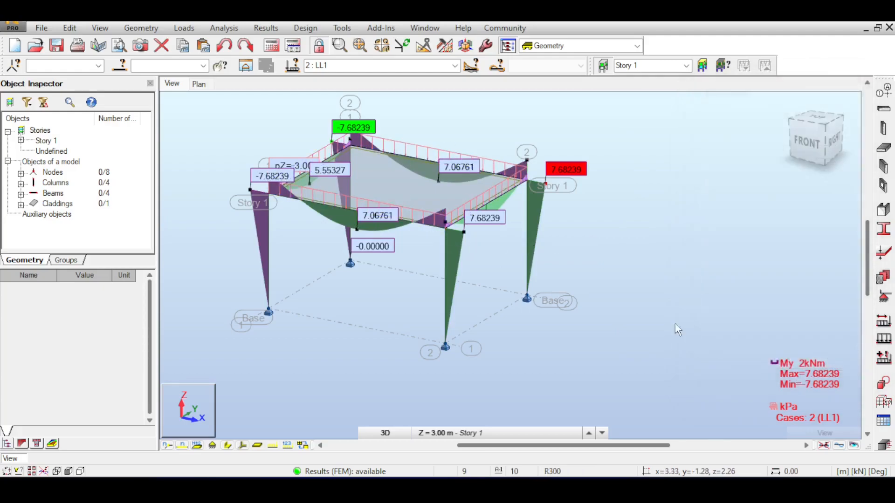
left_click(825, 447)
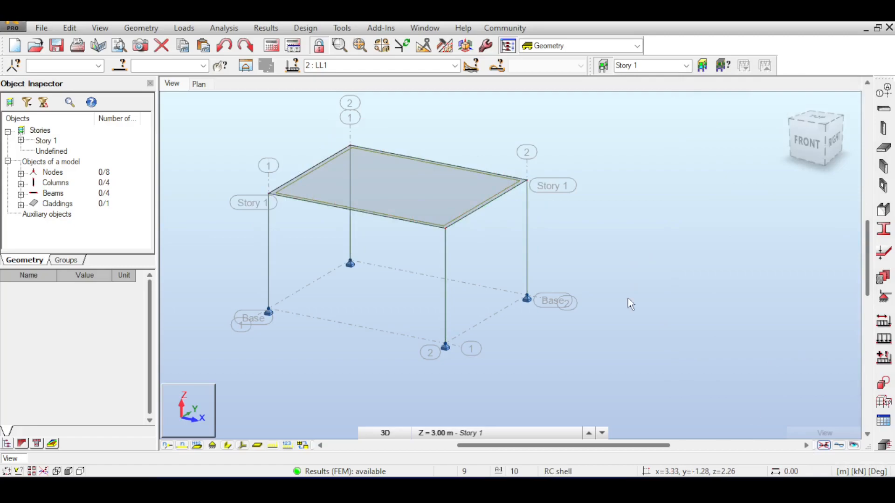
middle_click_drag(525, 184, 543, 189)
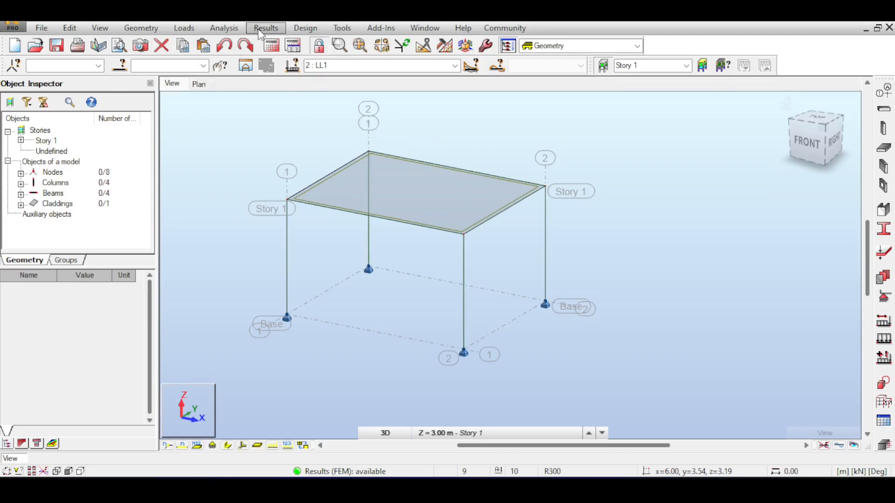
Step: Check the structure model settings of the analysis and start a new case using the Seismic (Equivalent Lateral Force Method) type
left_click(224, 28)
left_click(227, 44)
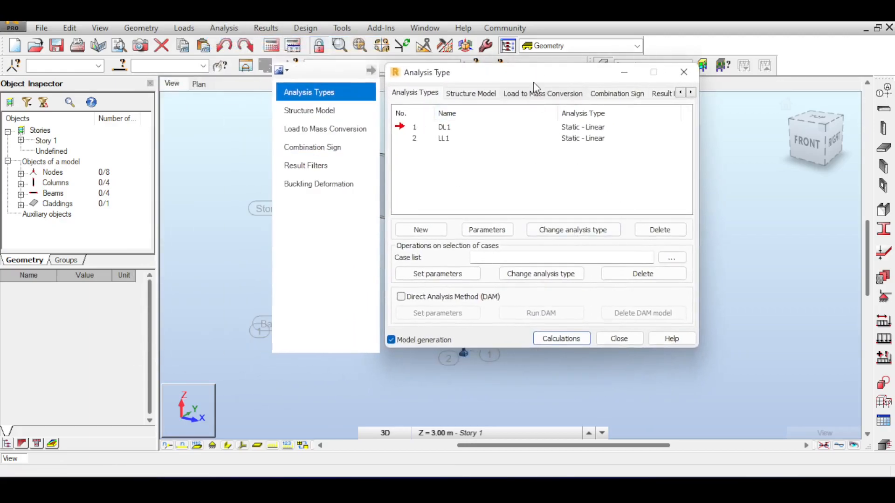
left_click_drag(512, 69, 472, 46)
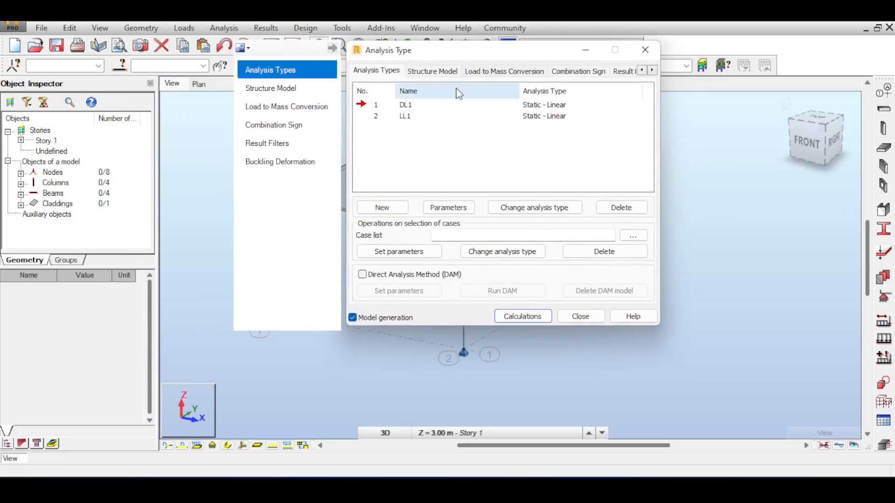
left_click(432, 71)
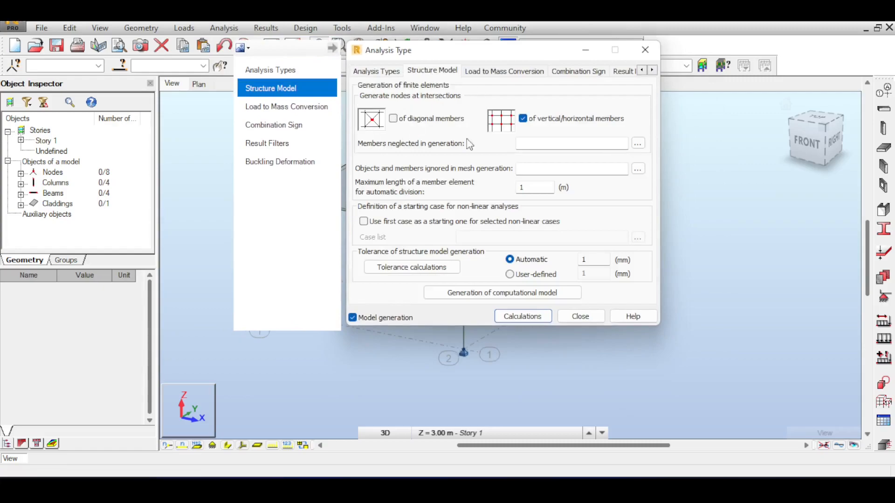
left_click(387, 71)
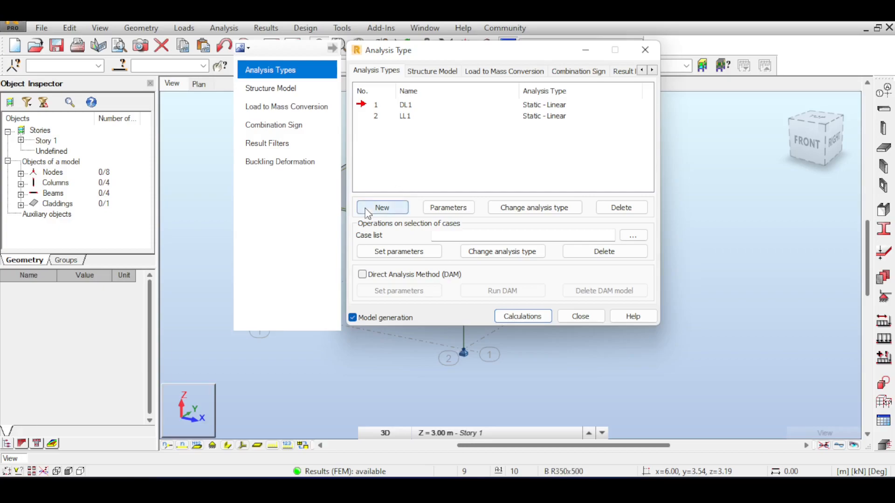
left_click(382, 207)
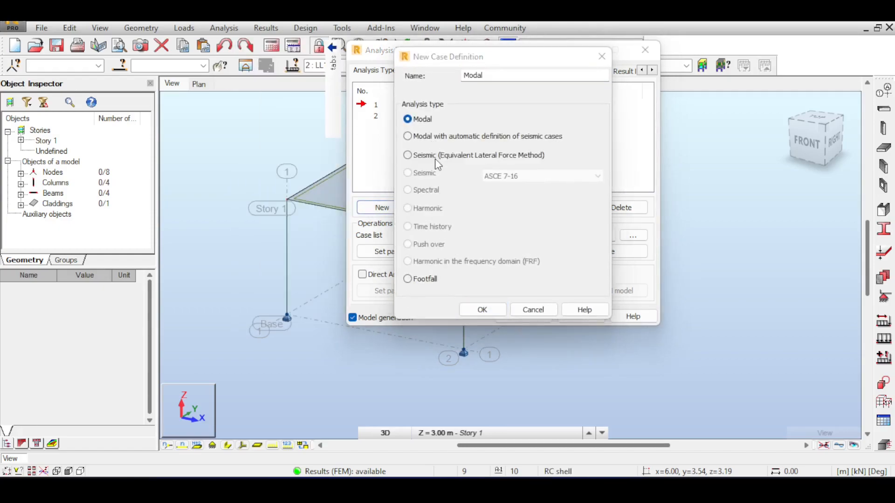
left_click(411, 156)
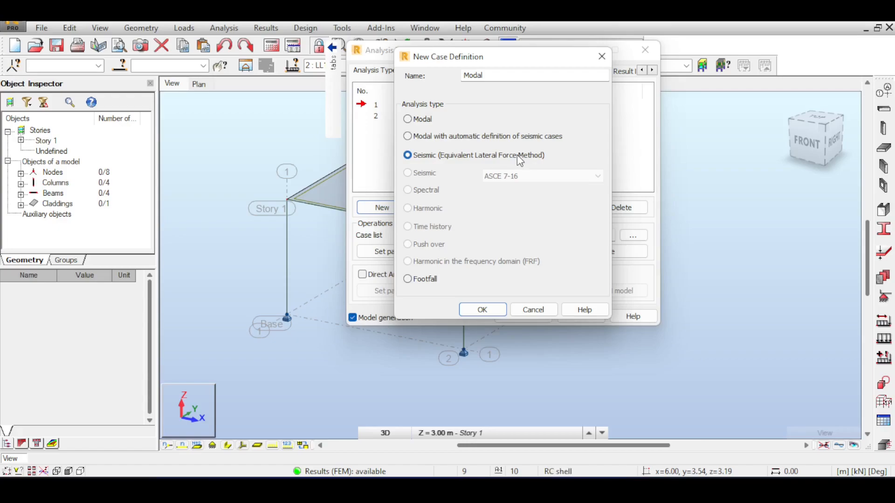
left_click(485, 310)
left_click_drag(494, 93, 412, 95)
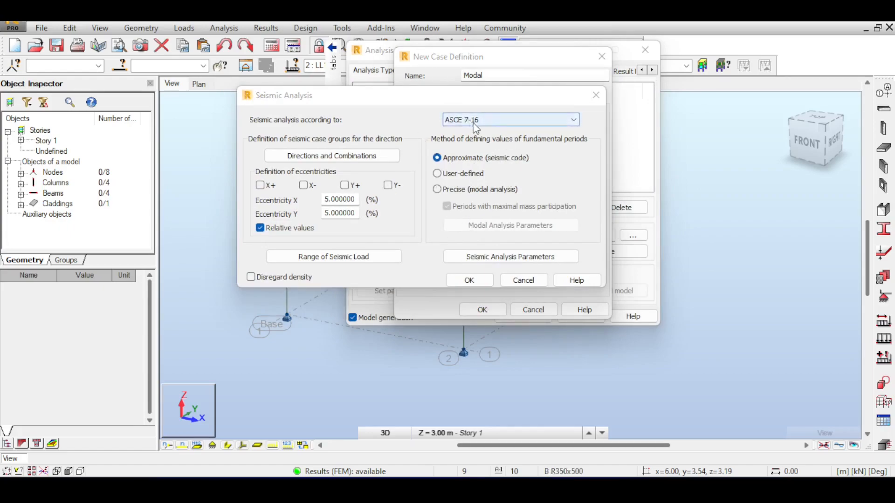
Step: Try the other available seismic codes, including NBCC 2010, and return the seismic analysis code to ASCE 7-16
left_click(493, 117)
left_click(510, 134)
left_click(520, 122)
left_click(504, 149)
left_click(513, 121)
left_click(508, 158)
left_click(512, 119)
left_click(501, 167)
left_click(513, 120)
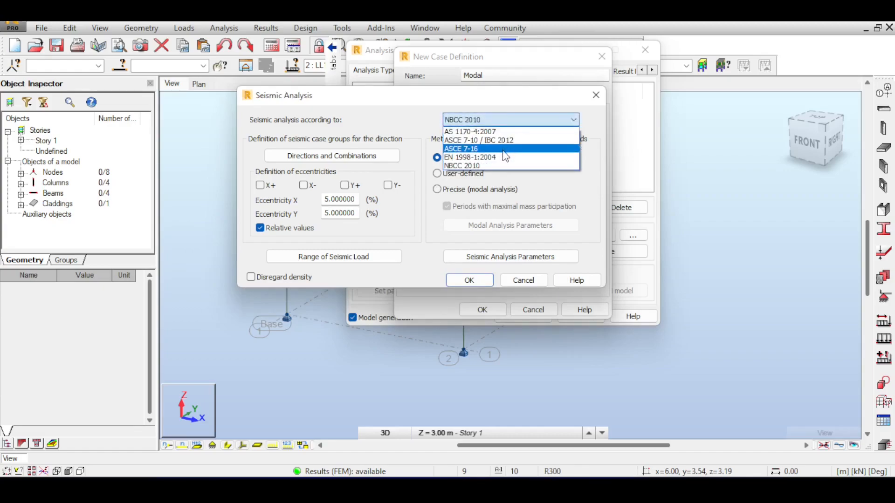
left_click(504, 147)
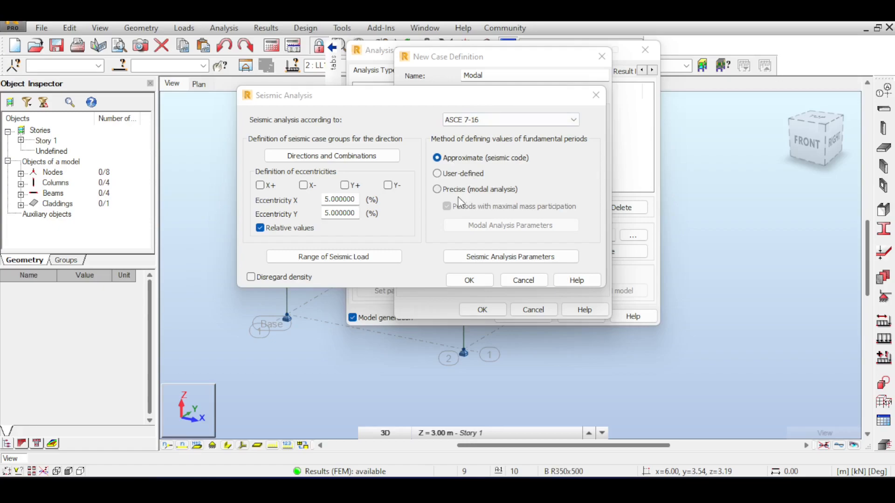
Step: Try the Precise (modal analysis) period method, return to Approximate (seismic code), and check the seismic direction settings
left_click(447, 191)
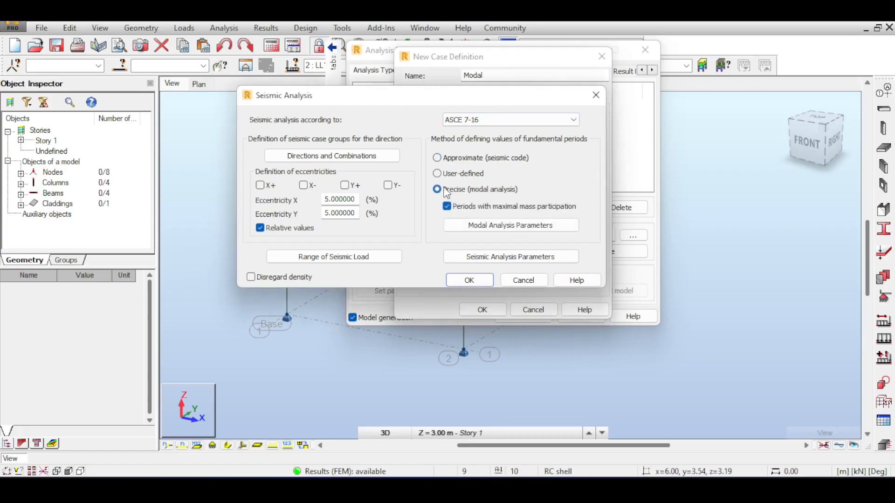
left_click(438, 158)
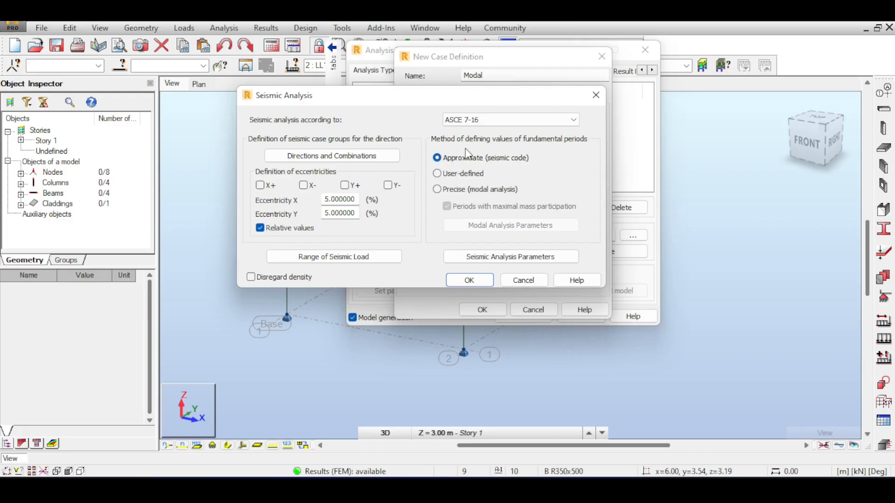
left_click(309, 155)
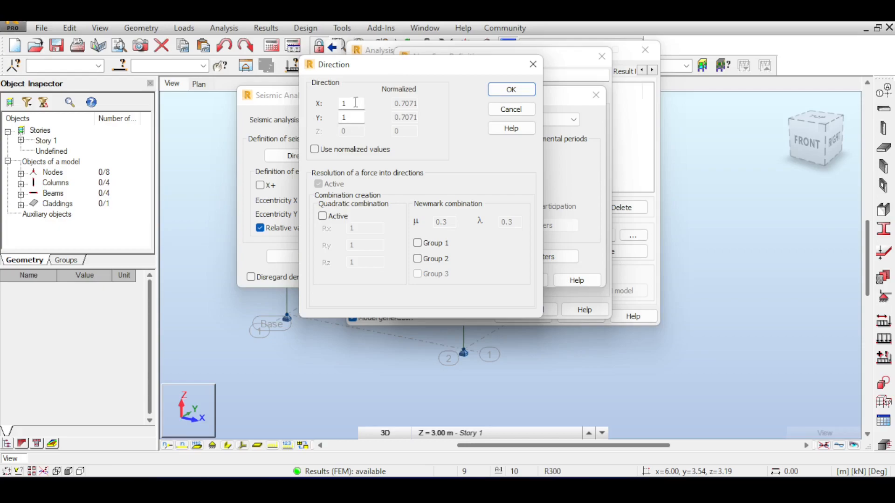
left_click(496, 109)
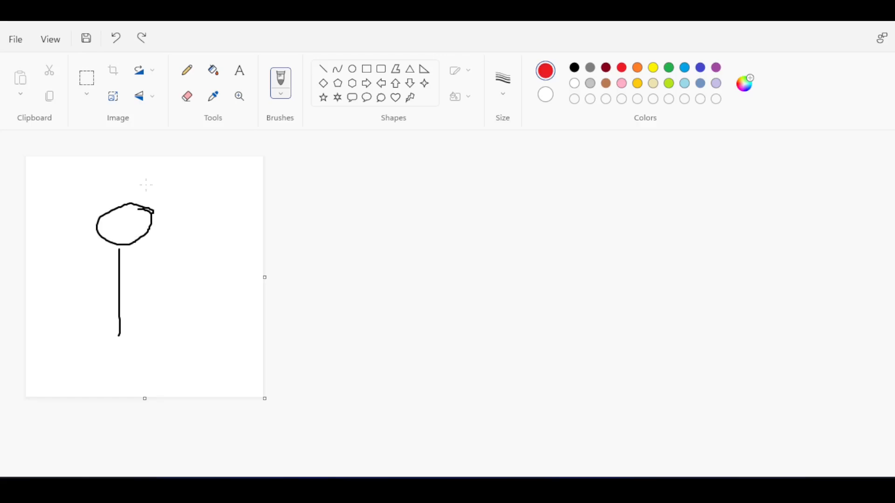
Step: Switch to Paint, clear the existing sketch, and draw a black circle with the letter m inside
key("ctrl+z")
key("ctrl+z")
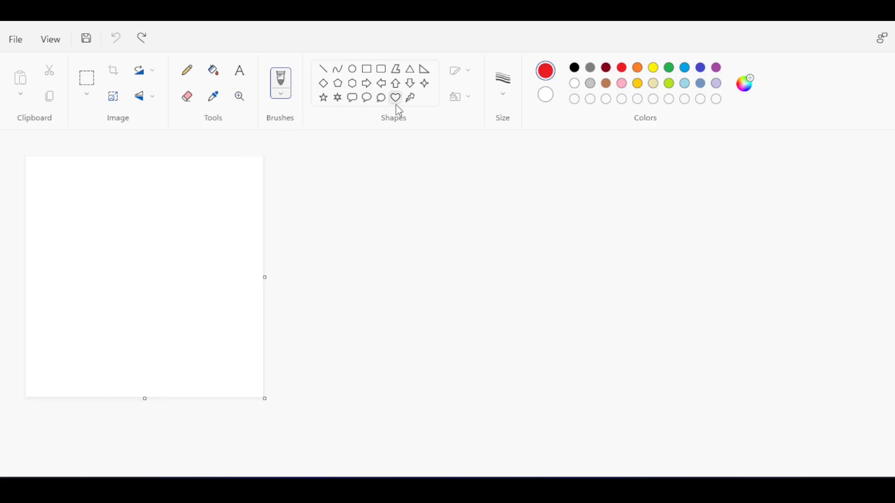
left_click(574, 68)
left_click_drag(68, 216, 135, 282)
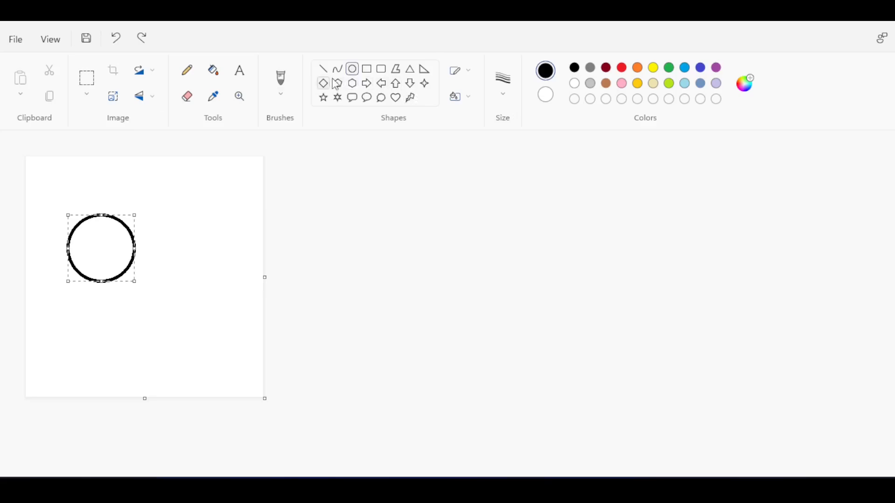
left_click(280, 81)
mouse_move(83, 256)
left_mouse_down()
mouse_move(86, 242)
mouse_move(98, 255)
left_mouse_up()
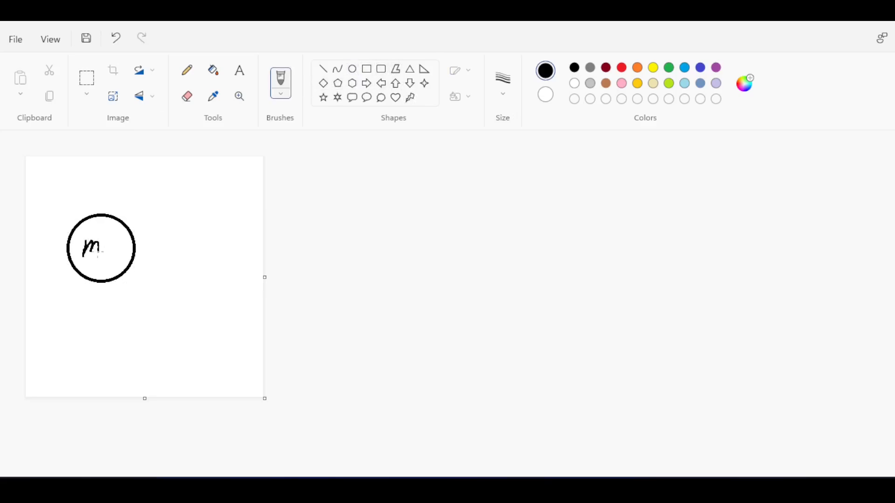
Step: Try a red horizontal arrow pointing away from the circle and undo it
left_click(622, 68)
mouse_move(135, 249)
left_mouse_down()
mouse_move(198, 251)
mouse_move(182, 257)
left_mouse_up()
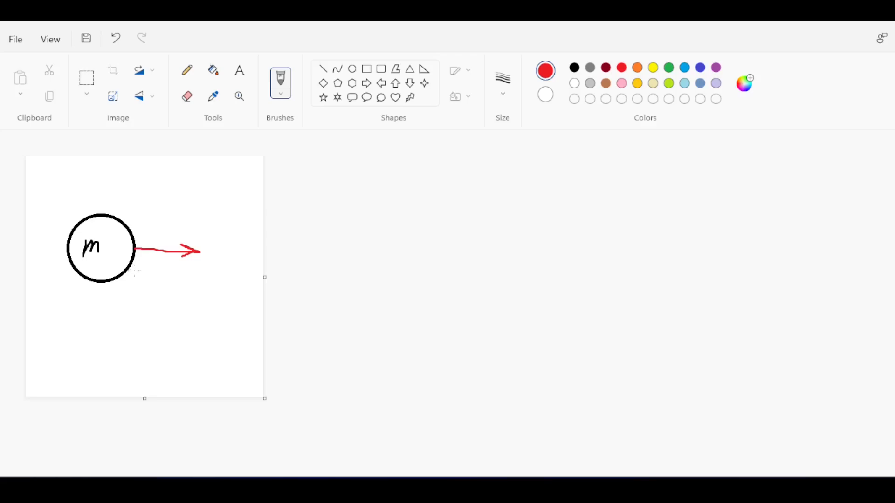
key("ctrl+z")
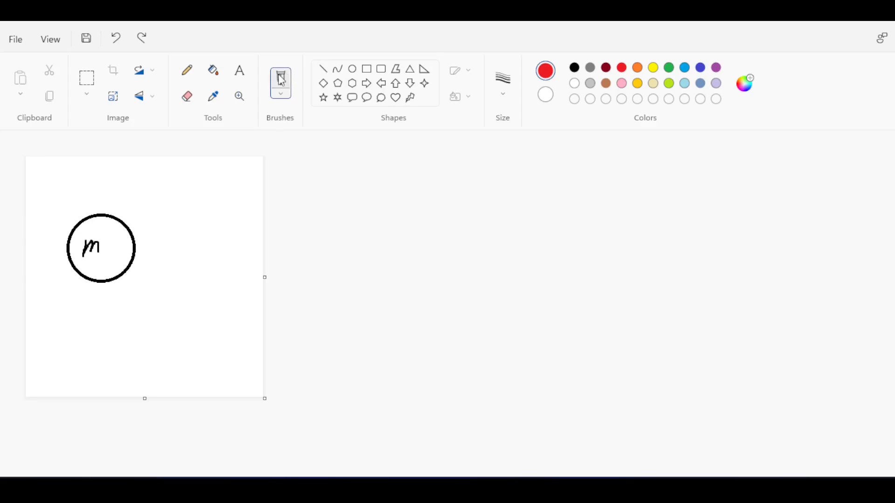
Step: Draw a black vertical column beneath the circle and a hatched ground support at its base
left_click(574, 69)
left_click_drag(112, 283, 108, 362)
mouse_move(84, 368)
left_mouse_down()
mouse_move(148, 365)
mouse_move(122, 382)
mouse_move(94, 378)
left_mouse_up()
Step: Sketch red arrows in opposite directions beneath the support to illustrate ground motion, and undo them
left_click(622, 68)
mouse_move(65, 388)
left_mouse_down()
mouse_move(119, 397)
mouse_move(50, 382)
mouse_move(60, 376)
left_mouse_up()
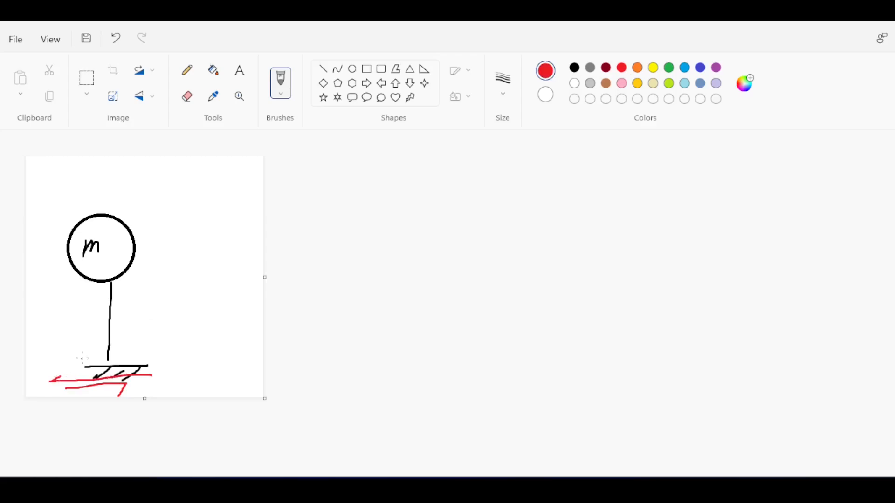
key("ctrl+z")
key("ctrl+z")
Step: Sketch trial red arrows around the mass to illustrate its movement, undoing each one
mouse_move(44, 239)
left_mouse_down()
mouse_move(61, 233)
mouse_move(185, 254)
left_mouse_up()
key("ctrl+z")
mouse_move(59, 233)
left_mouse_down()
mouse_move(119, 214)
mouse_move(169, 219)
mouse_move(164, 225)
left_mouse_up()
mouse_move(77, 223)
left_mouse_down()
mouse_move(56, 235)
mouse_move(75, 239)
left_mouse_up()
key("ctrl+z")
key("ctrl+z")
mouse_move(58, 205)
left_mouse_down()
mouse_move(181, 202)
mouse_move(183, 210)
left_mouse_up()
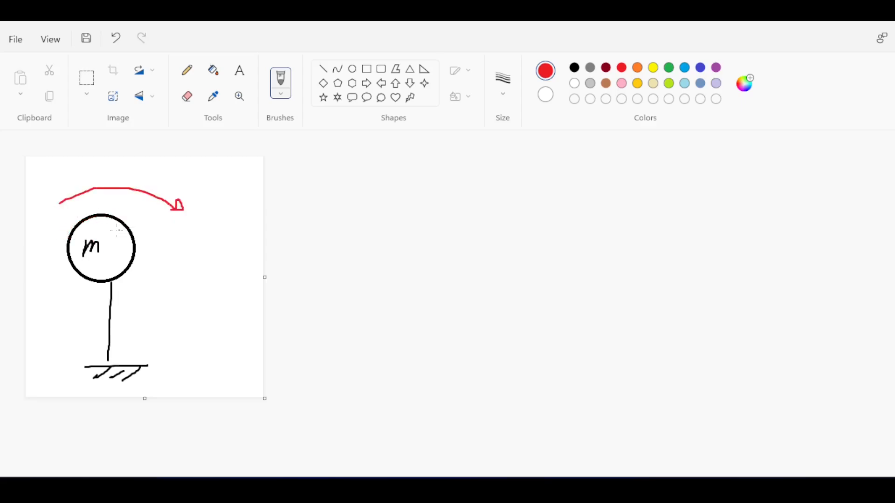
key("ctrl+z")
mouse_move(56, 215)
left_mouse_down()
mouse_move(137, 191)
mouse_move(204, 212)
mouse_move(73, 199)
mouse_move(80, 223)
mouse_move(160, 193)
mouse_move(174, 205)
mouse_move(157, 214)
left_mouse_up()
key("ctrl+z")
key("ctrl+z")
key("ctrl+z")
key("ctrl+z")
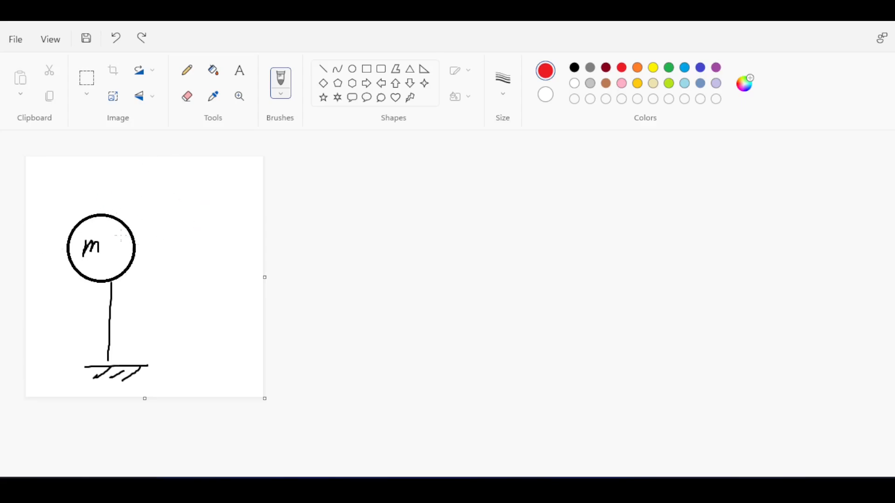
mouse_move(135, 186)
left_mouse_down()
mouse_move(135, 202)
mouse_move(157, 203)
mouse_move(161, 186)
mouse_move(170, 205)
left_mouse_up()
key("ctrl+z")
key("ctrl+z")
Step: Add the red text "F = ??? W (mg)" above the mass
left_click(239, 72)
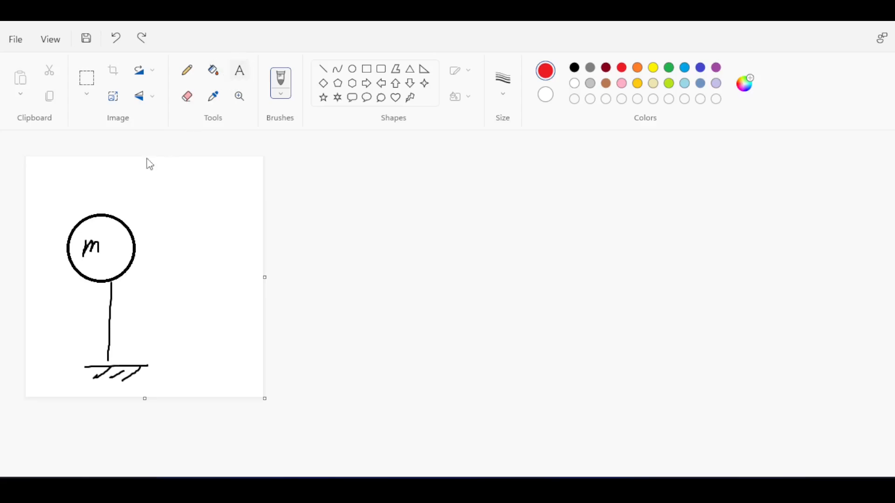
left_click(112, 184)
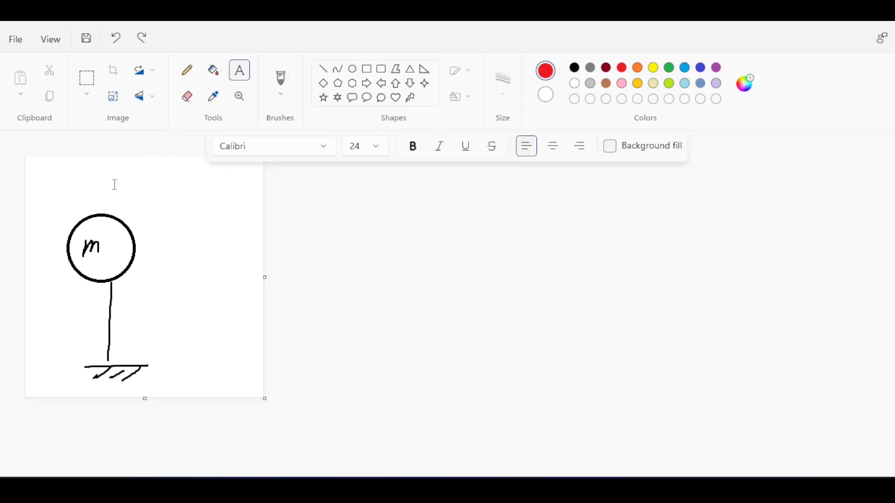
type("F = ??? ")
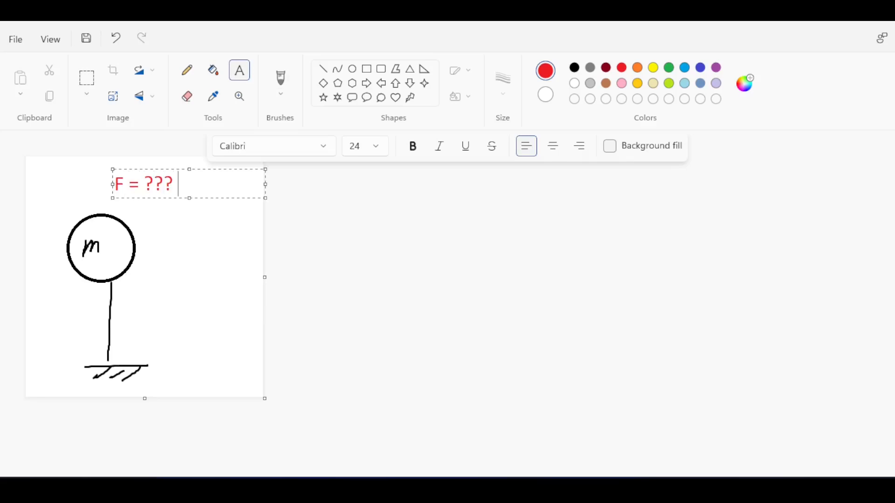
type("W (mg")
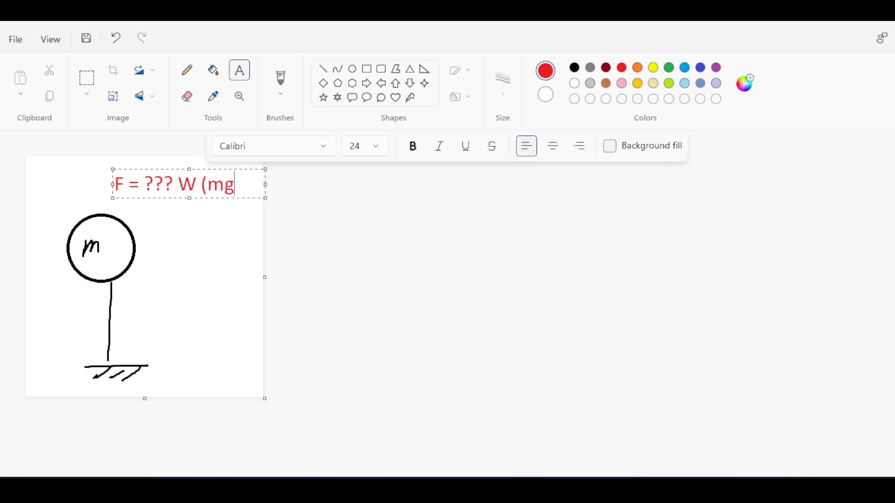
type(")")
left_click(194, 238)
Step: Add the red text "F = ma" beside the mass
left_click(137, 215)
type("F ")
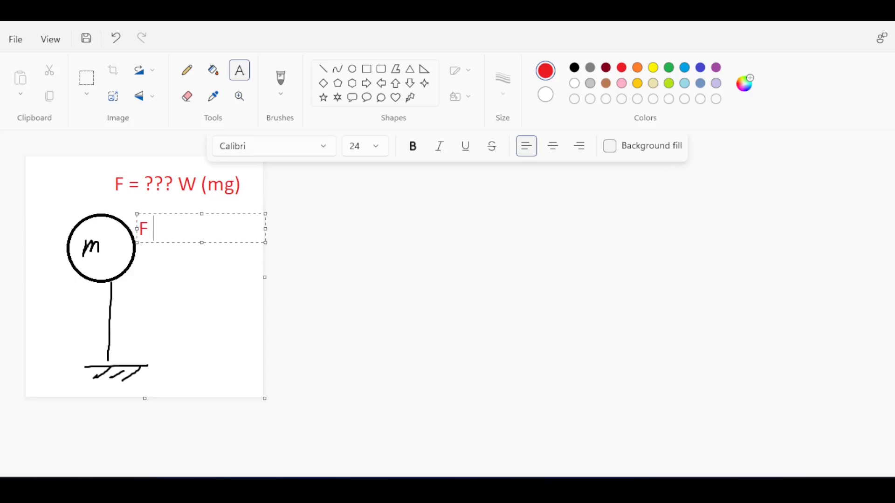
type("= ma")
left_click(173, 296)
Step: Circle the ??? in black with the brush and draw arrows from it to mg and ma
left_click(280, 79)
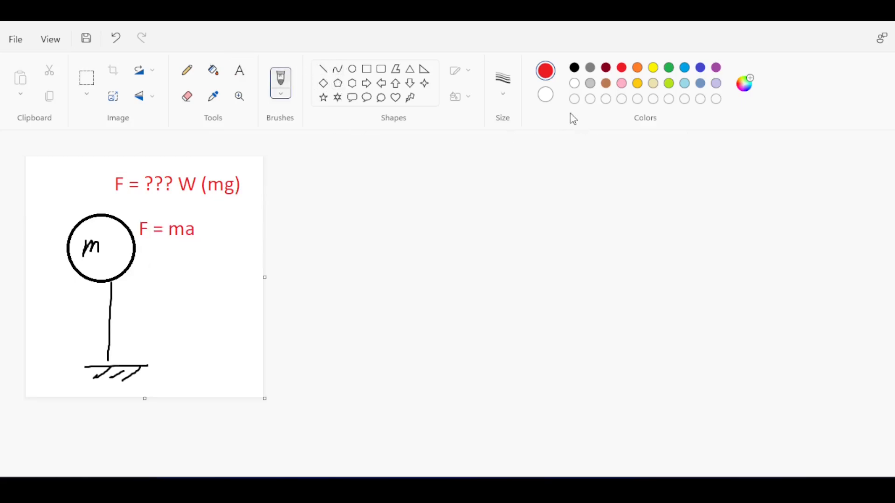
left_click(575, 69)
mouse_move(175, 165)
left_mouse_down()
mouse_move(152, 163)
mouse_move(147, 188)
mouse_move(171, 185)
mouse_move(175, 165)
mouse_move(174, 195)
mouse_move(189, 223)
mouse_move(227, 196)
mouse_move(219, 206)
left_mouse_up()
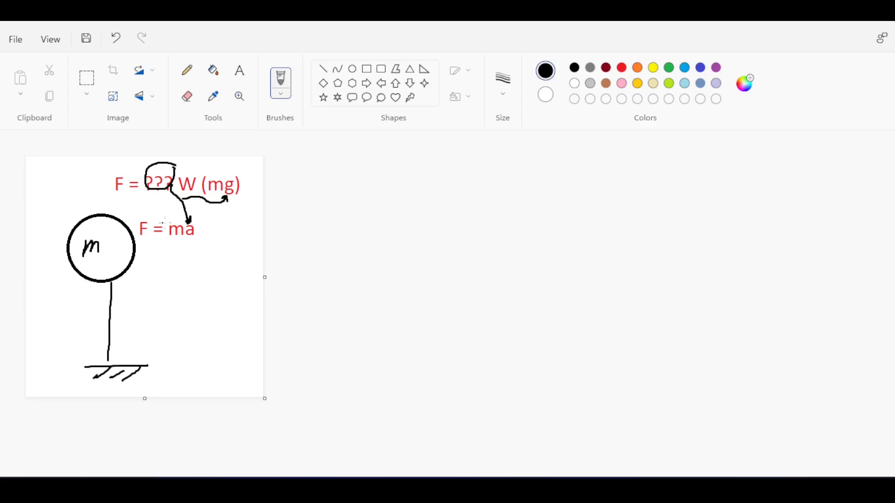
Step: Handwrite the seismic coefficient formula Cs = SDS / (R/I) in black below F = ma
mouse_move(168, 270)
left_mouse_down()
mouse_move(148, 270)
mouse_move(166, 293)
left_mouse_up()
mouse_move(172, 285)
left_mouse_down()
mouse_move(217, 265)
mouse_move(205, 279)
mouse_move(209, 289)
mouse_move(221, 283)
left_mouse_up()
mouse_move(188, 296)
left_mouse_down()
mouse_move(231, 296)
mouse_move(204, 321)
mouse_move(213, 309)
mouse_move(204, 333)
mouse_move(230, 328)
mouse_move(223, 347)
left_mouse_up()
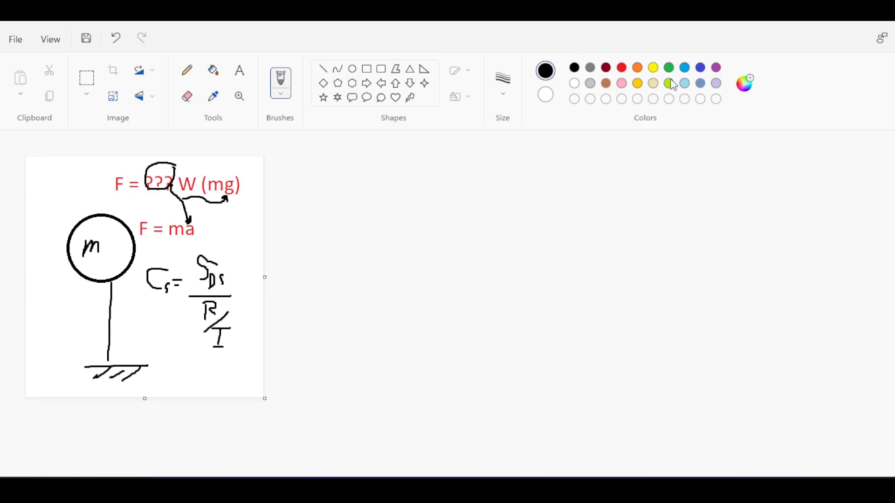
Step: Draw a curved dark red arrow pointing to the SDS term of the formula
left_click(621, 68)
left_click(605, 69)
mouse_move(236, 230)
left_mouse_down()
mouse_move(242, 248)
mouse_move(232, 270)
left_mouse_up()
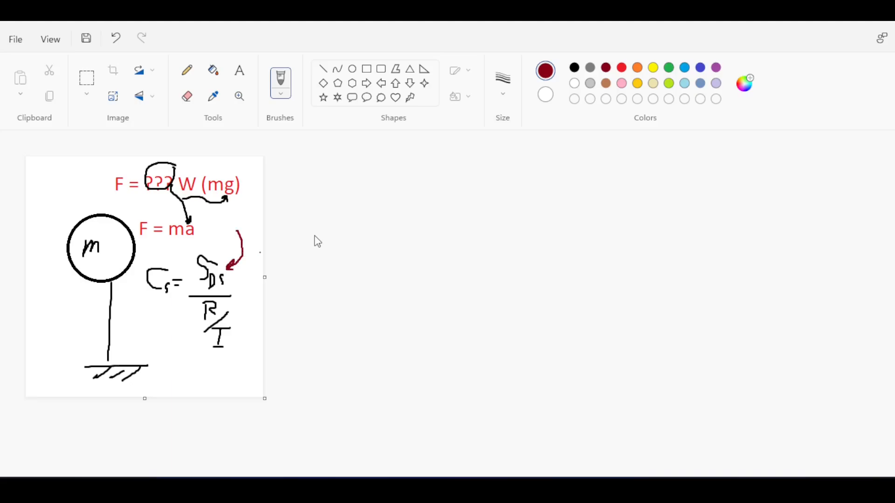
Step: Widen the canvas and add the dark red text "Location" and "Soil" on two lines beside the formula
left_click_drag(265, 278, 429, 278)
left_click(245, 80)
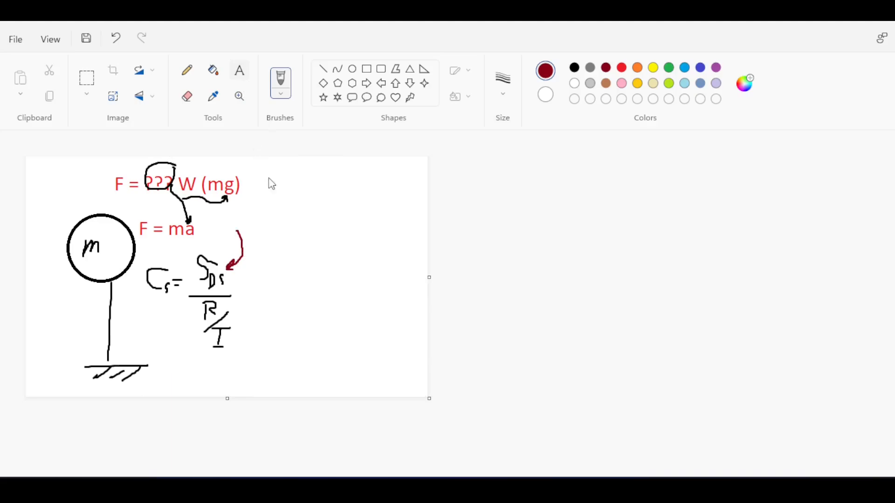
left_click(268, 233)
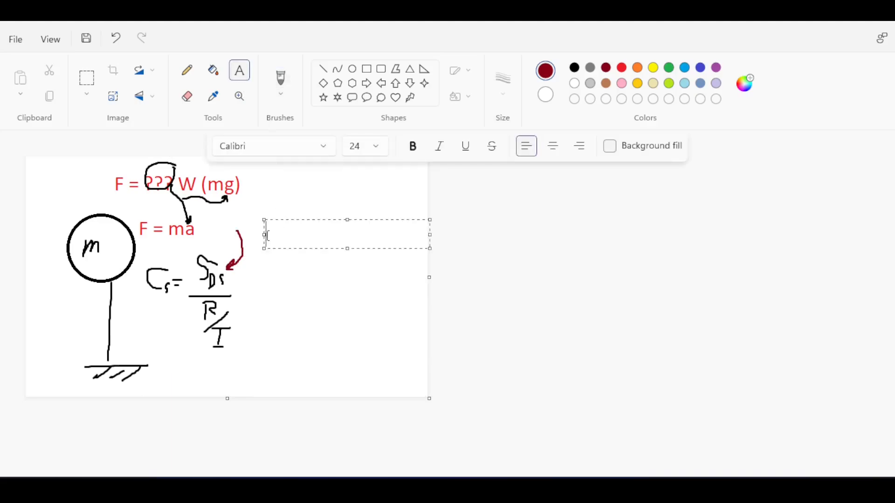
type("Location")
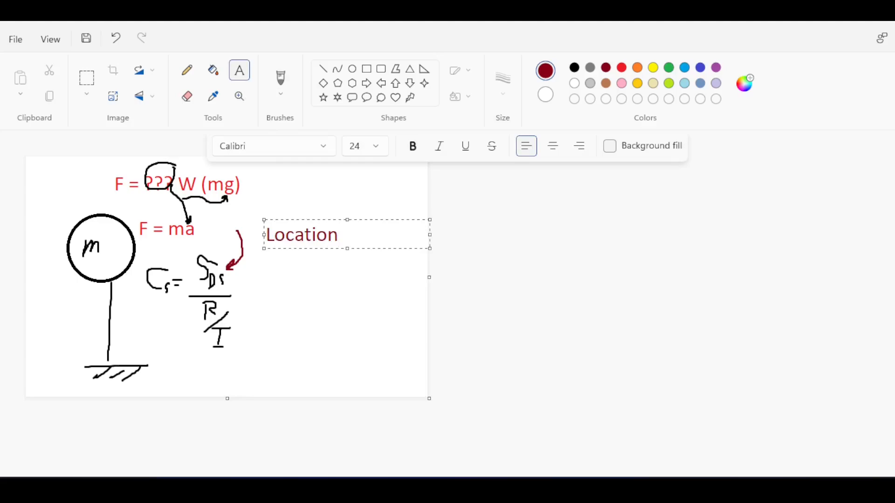
key("Return")
type("Soil")
key("Return")
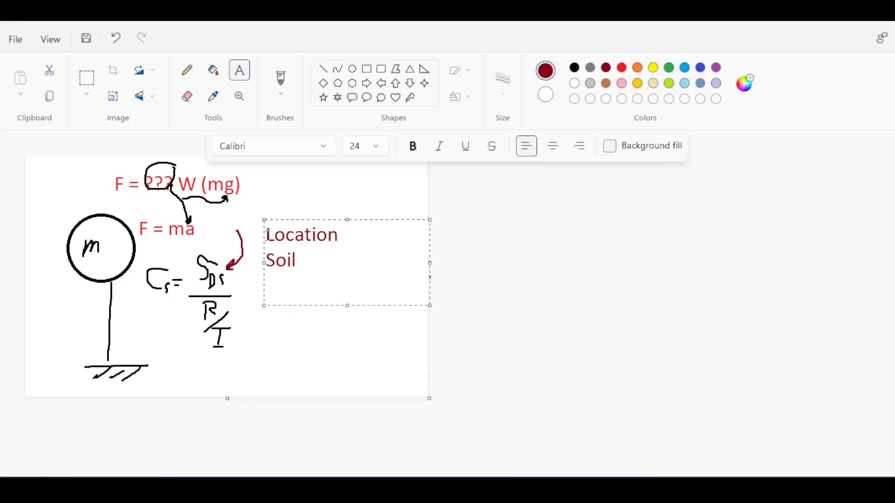
left_click(420, 373)
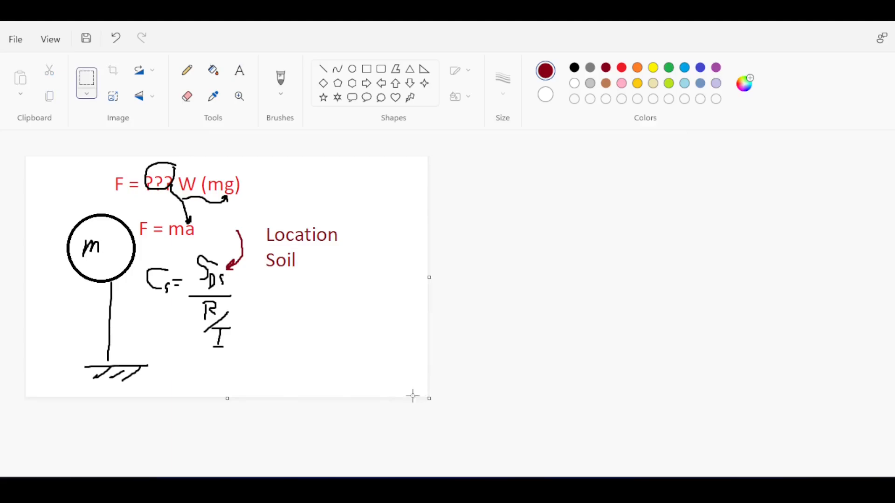
Step: Enlarge the canvas downward and delete the formulas and notes around the single-mass sketch
scroll(365, 386, "down", 2, "ctrl")
left_click_drag(227, 277, 254, 372)
mouse_move(197, 281)
left_mouse_down()
mouse_move(101, 174)
mouse_move(37, 158)
left_mouse_up()
key("Delete")
key("Delete")
left_click_drag(114, 184, 83, 229)
key("Delete")
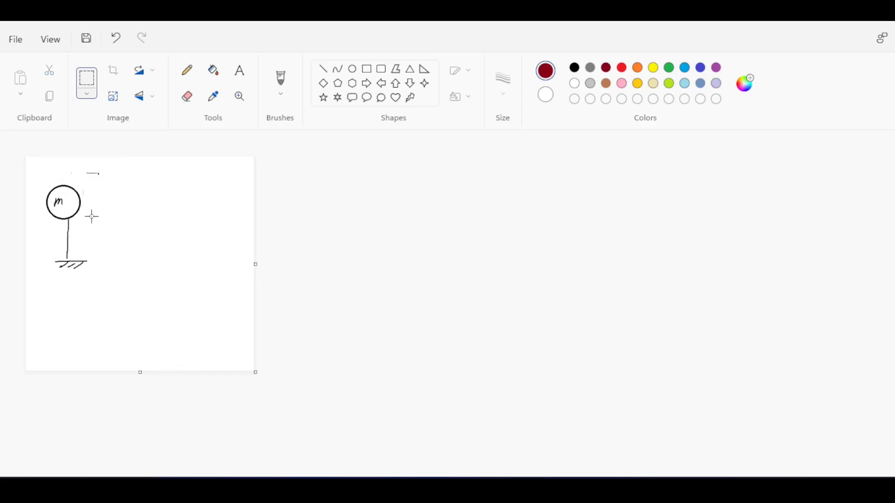
left_click_drag(109, 193, 80, 161)
key("Delete")
Step: Sketch black ground motion arrows beneath the support and undo them
left_click(281, 79)
left_click(575, 69)
mouse_move(128, 281)
left_mouse_down()
mouse_move(79, 280)
mouse_move(56, 298)
mouse_move(39, 276)
mouse_move(66, 276)
left_mouse_up()
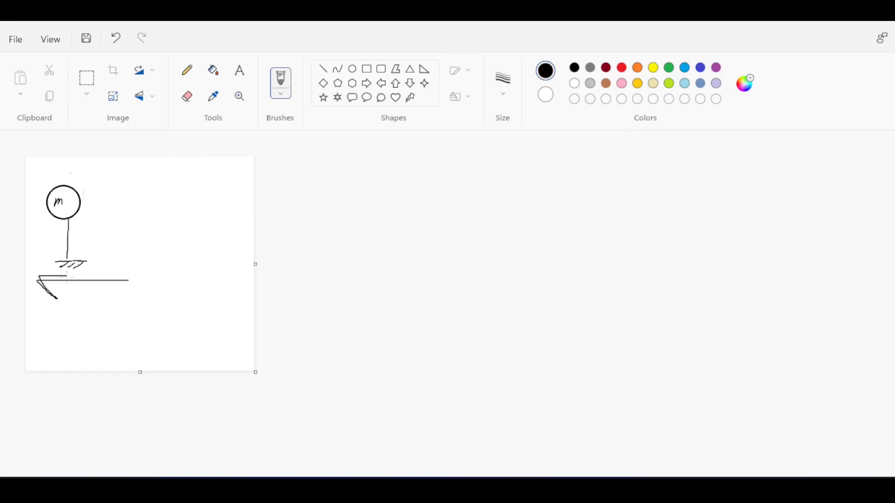
key("ctrl+z")
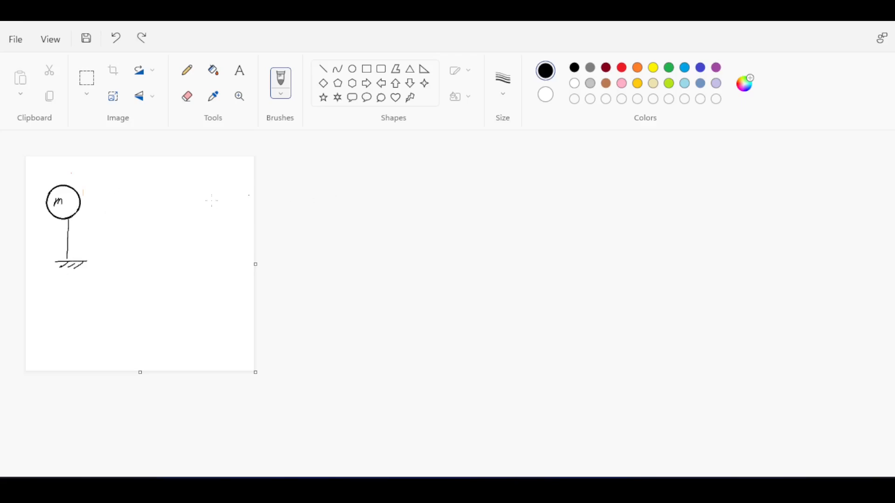
Step: Move and duplicate the mass-and-column sketch to stack two masses above one ground support
left_click(86, 78)
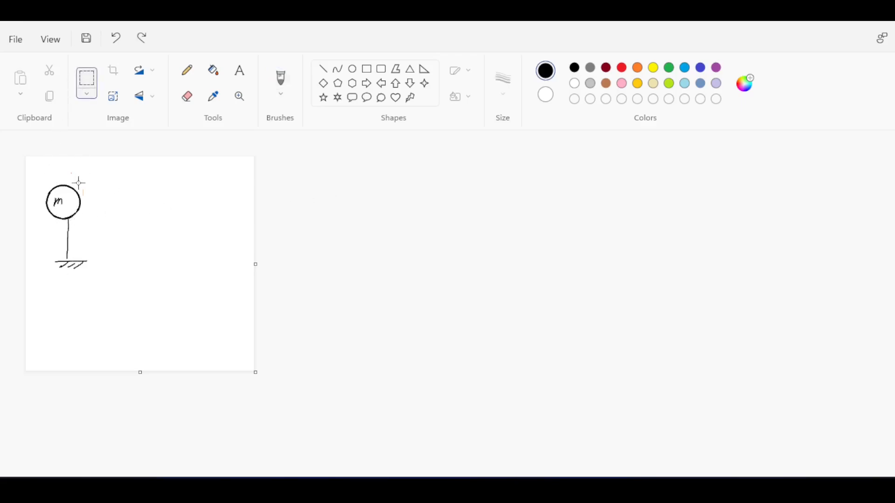
mouse_move(43, 178)
left_mouse_down()
mouse_move(110, 265)
mouse_move(121, 345)
left_mouse_up()
left_click_drag(66, 267, 106, 255)
left_click(149, 220)
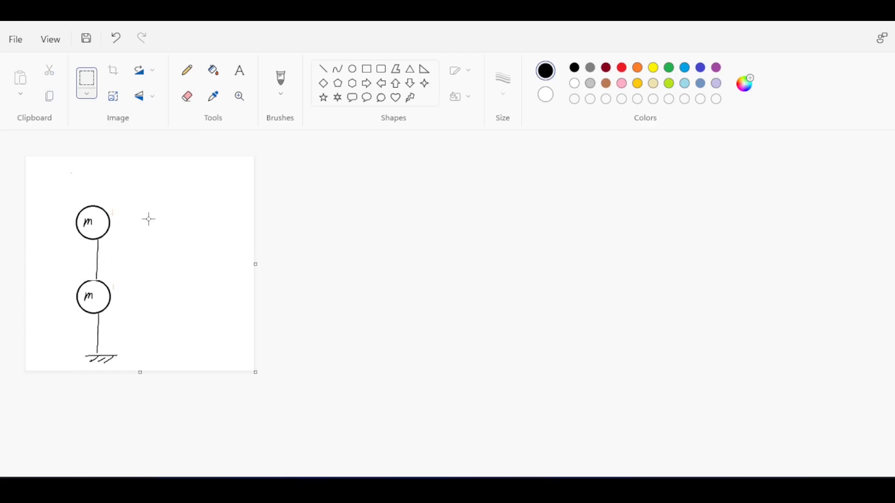
Step: Draw dark red arrows pointing at the base, the upper mass and, with a shorter arrow, the lower mass
left_click(280, 79)
left_click(606, 68)
mouse_move(179, 359)
left_mouse_down()
mouse_move(119, 358)
mouse_move(125, 364)
mouse_move(136, 351)
left_mouse_up()
mouse_move(188, 216)
left_mouse_down()
mouse_move(121, 216)
mouse_move(145, 220)
left_mouse_up()
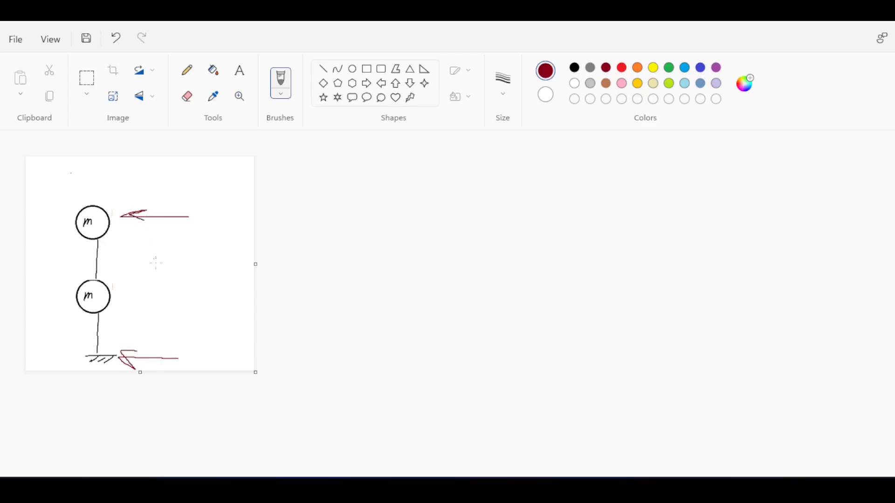
mouse_move(140, 287)
left_mouse_down()
mouse_move(110, 285)
mouse_move(120, 294)
left_mouse_up()
Step: Handwrite a red "mH" below the upper force arrow
left_click(621, 67)
mouse_move(159, 235)
left_mouse_down()
mouse_move(155, 257)
mouse_move(185, 258)
mouse_move(172, 257)
left_mouse_up()
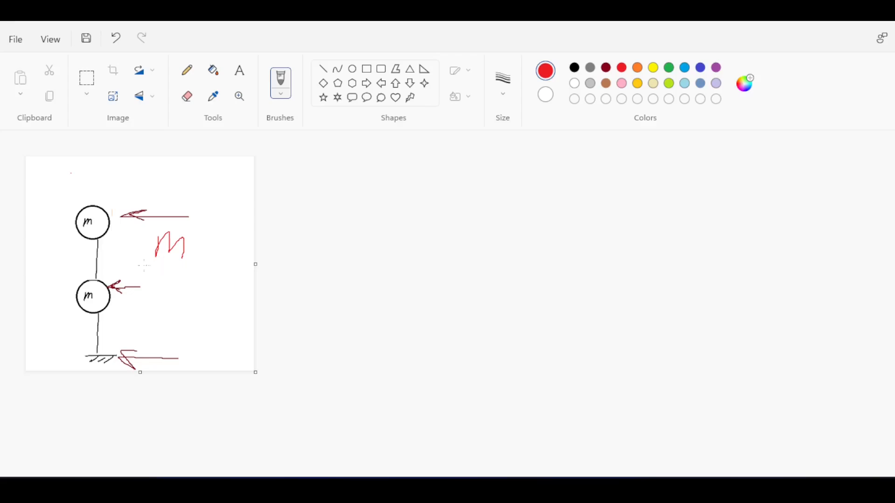
left_click_drag(202, 217, 202, 260)
mouse_move(230, 231)
left_mouse_down()
mouse_move(227, 255)
mouse_move(225, 220)
mouse_move(216, 243)
mouse_move(226, 245)
left_mouse_up()
key("ctrl+z")
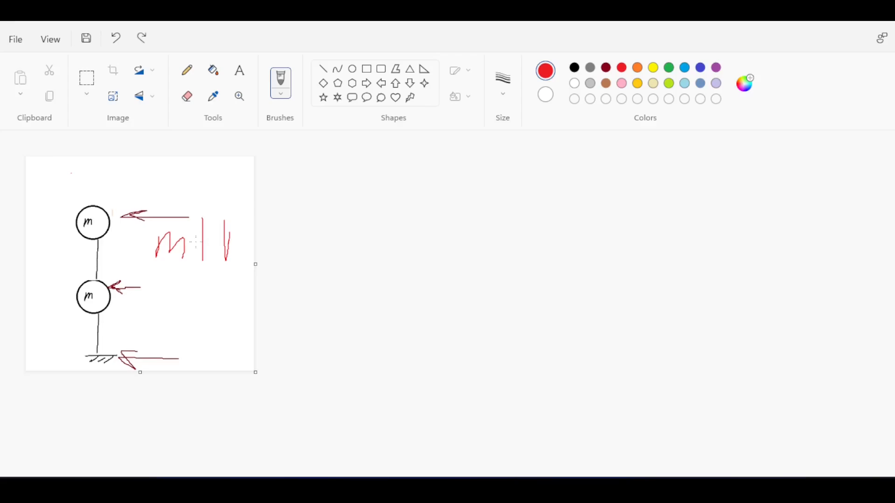
left_click_drag(196, 242, 234, 243)
Step: Delete the two-mass sketch with its force arrows and the remaining piece of the red "mH" label
left_click(87, 79)
left_click_drag(63, 187, 222, 374)
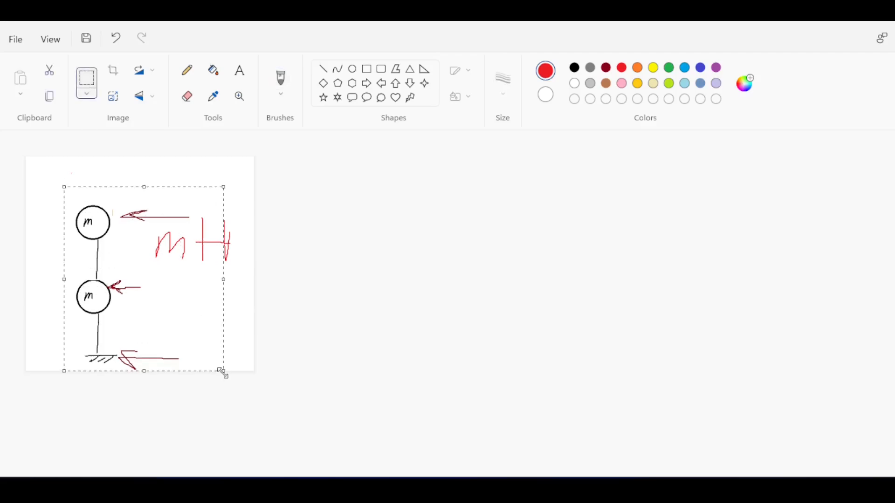
key("Delete")
left_click_drag(190, 186, 262, 278)
key("Delete")
Step: Draw a black square outline in the middle of the canvas and label it "plan" above
left_click(367, 69)
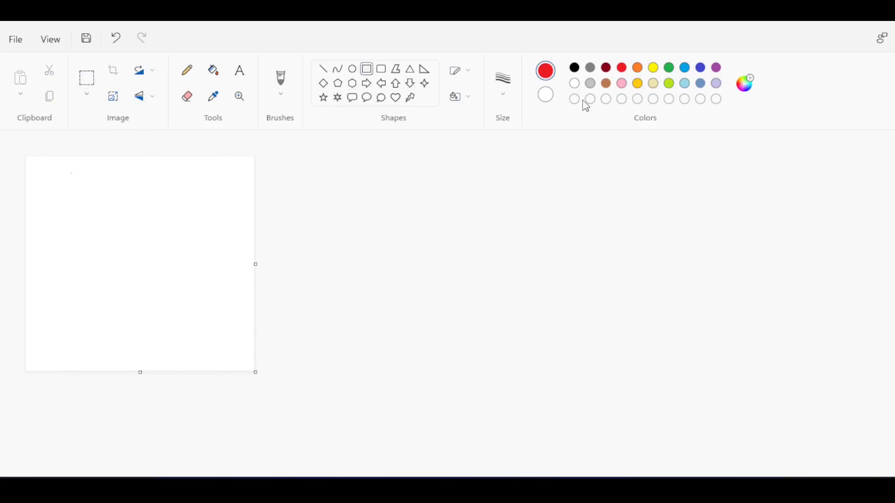
left_click(575, 68)
left_click_drag(96, 203, 169, 292)
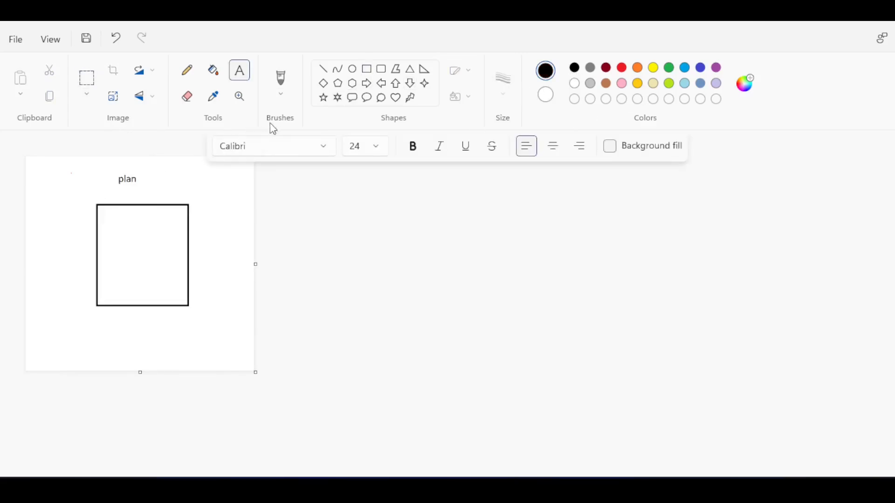
Step: Draw dark red brush diagonals across the square and mark their intersection with a scribbled centre point
left_click(606, 68)
left_click(281, 79)
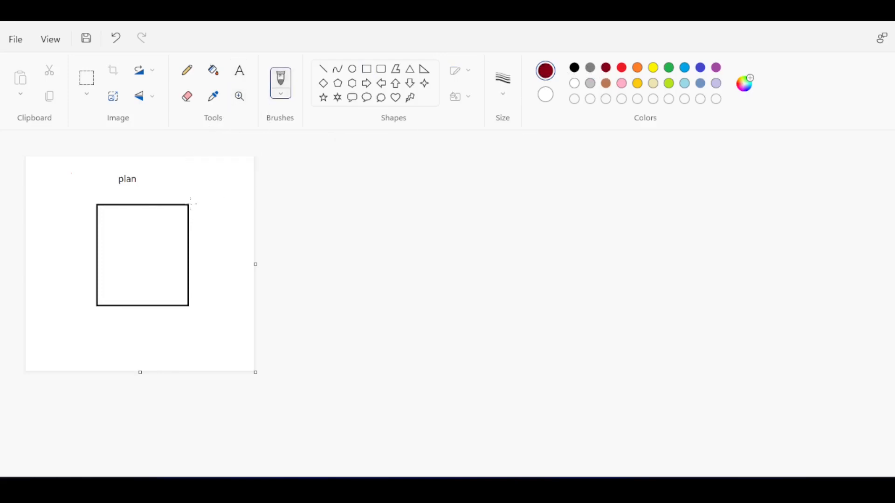
left_click_drag(185, 205, 90, 306)
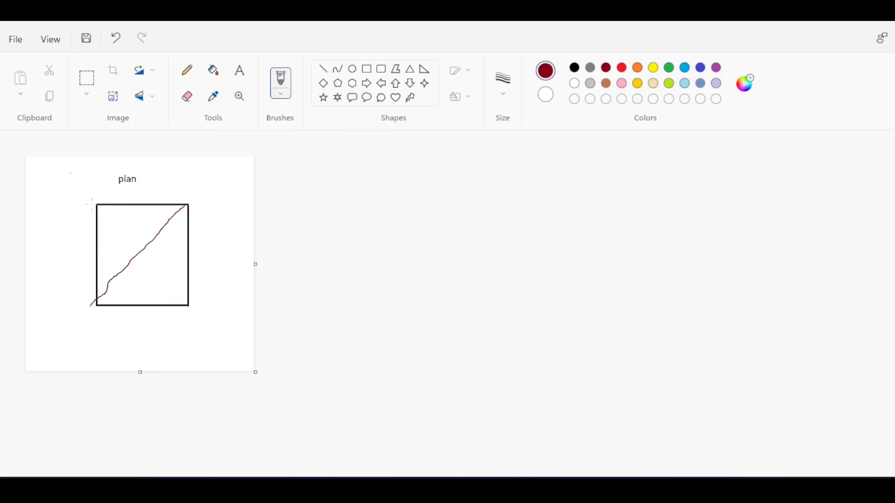
mouse_move(98, 207)
left_mouse_down()
mouse_move(169, 280)
mouse_move(187, 312)
left_mouse_up()
left_click_drag(150, 249, 144, 251)
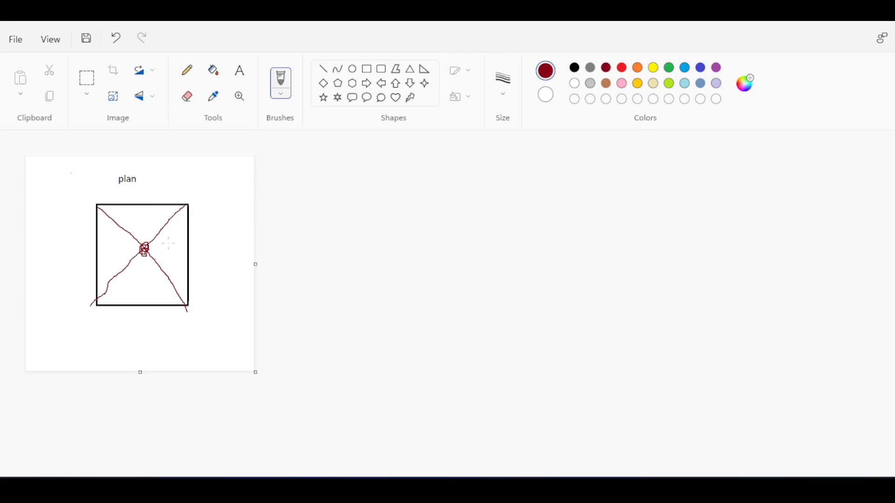
Step: Sketch L-shaped walls inside the plan, plus a straight upward force arrow and a curved rotation arrow beside it
mouse_move(157, 213)
left_mouse_down()
mouse_move(180, 232)
mouse_move(157, 201)
mouse_move(108, 235)
mouse_move(103, 214)
left_mouse_up()
mouse_move(184, 267)
left_mouse_down()
mouse_move(133, 270)
mouse_move(134, 301)
left_mouse_up()
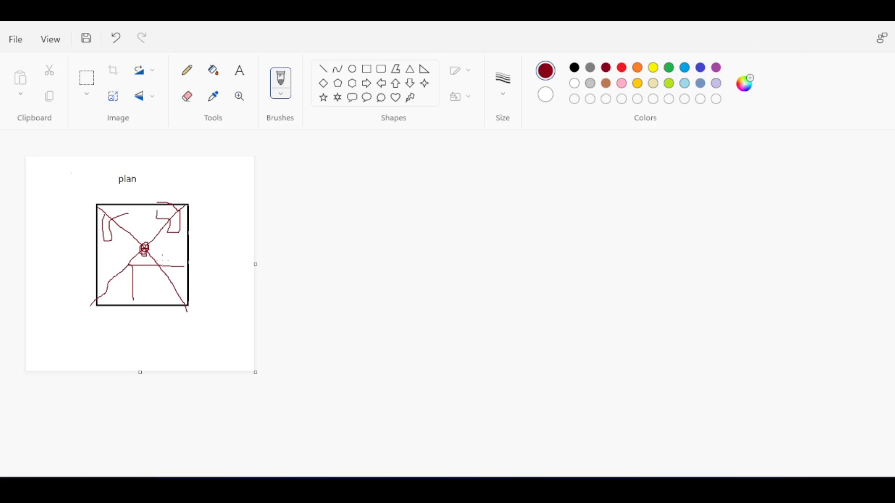
mouse_move(211, 313)
left_mouse_down()
mouse_move(205, 229)
mouse_move(222, 237)
left_mouse_up()
mouse_move(235, 285)
left_mouse_down()
mouse_move(203, 328)
mouse_move(200, 303)
left_mouse_up()
mouse_move(155, 342)
left_mouse_down()
mouse_move(149, 161)
mouse_move(140, 189)
mouse_move(153, 167)
left_mouse_up()
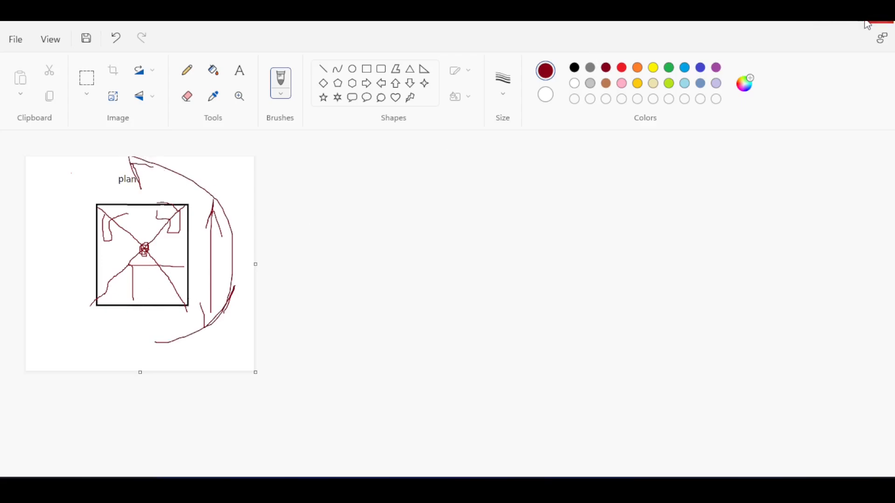
Step: Switch back to Robot Structural Analysis and enable the X+, X-, Y+ and Y- eccentricities with relative values kept on
left_click(878, 26)
left_click(442, 280)
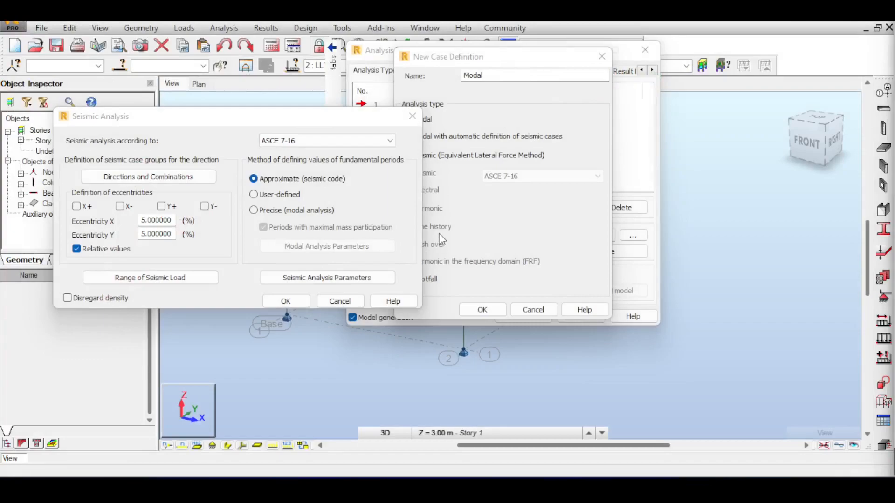
left_click_drag(304, 122, 395, 96)
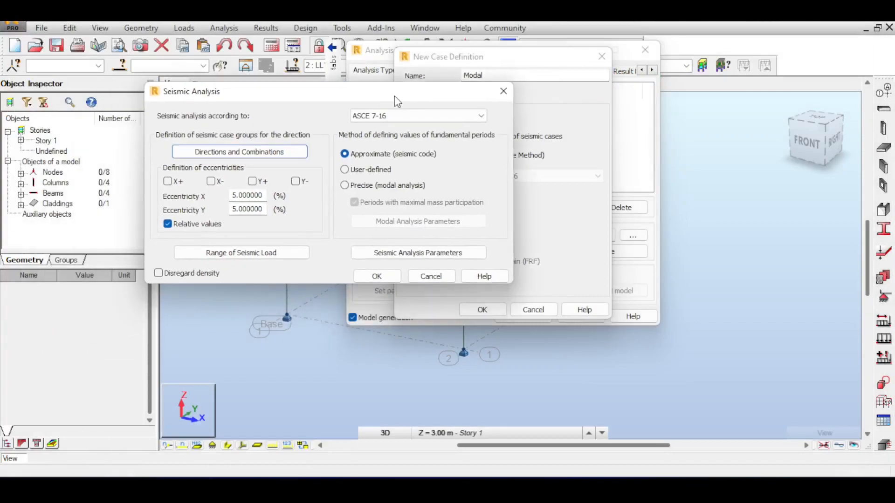
left_click(177, 182)
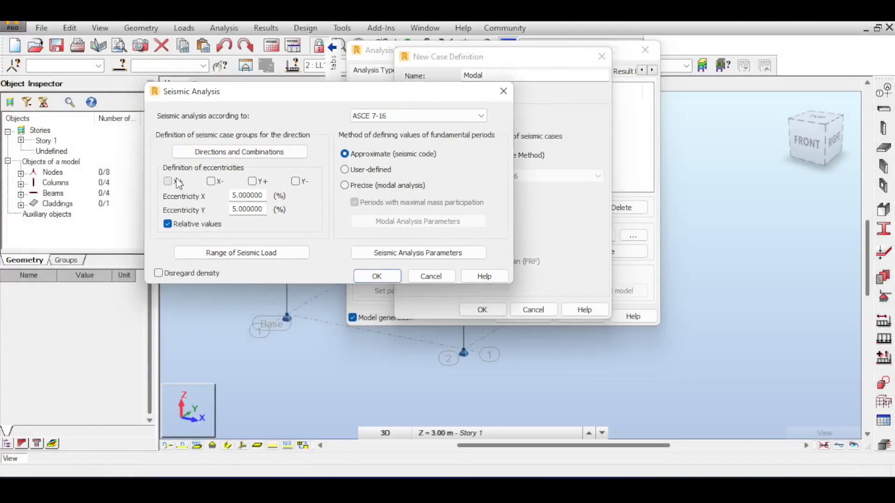
left_click(211, 181)
left_click(252, 181)
left_click(295, 181)
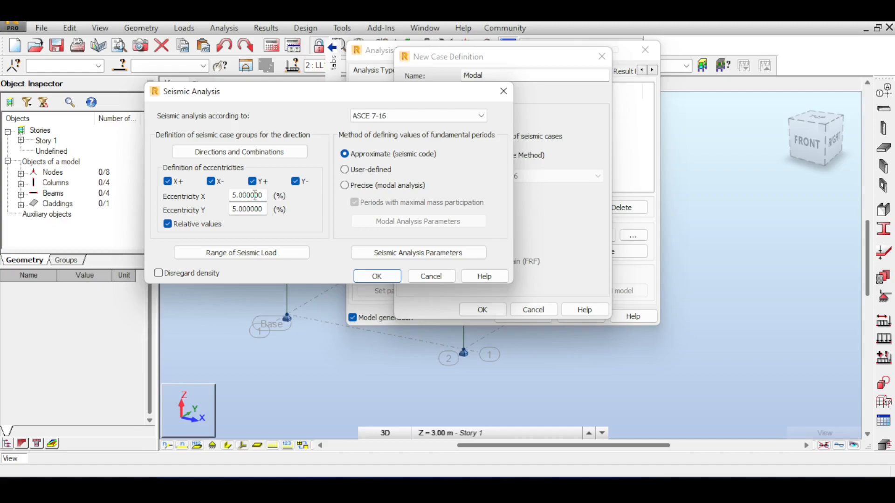
left_click(168, 225)
left_click(168, 225)
Step: View the ASCE 7-16 and EN 1998-1:2004 seismic parameters in turn and return the seismic code to ASCE 7-16
left_click(385, 258)
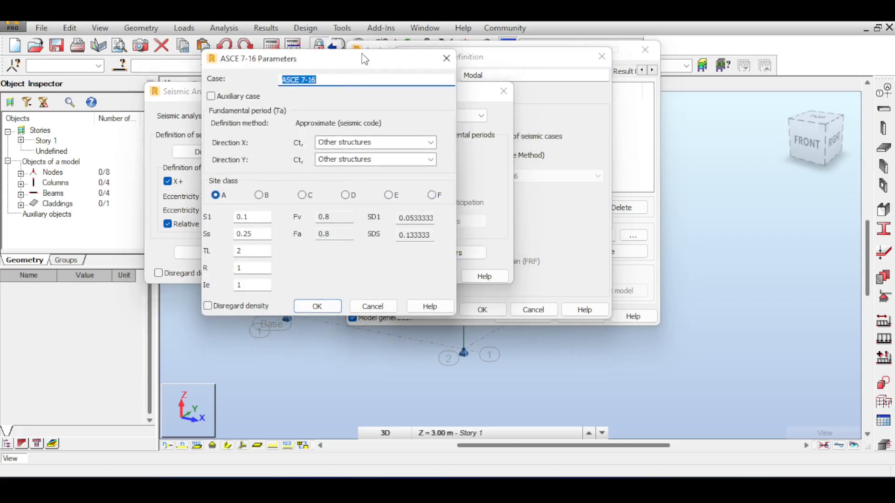
left_click(447, 59)
left_click(434, 115)
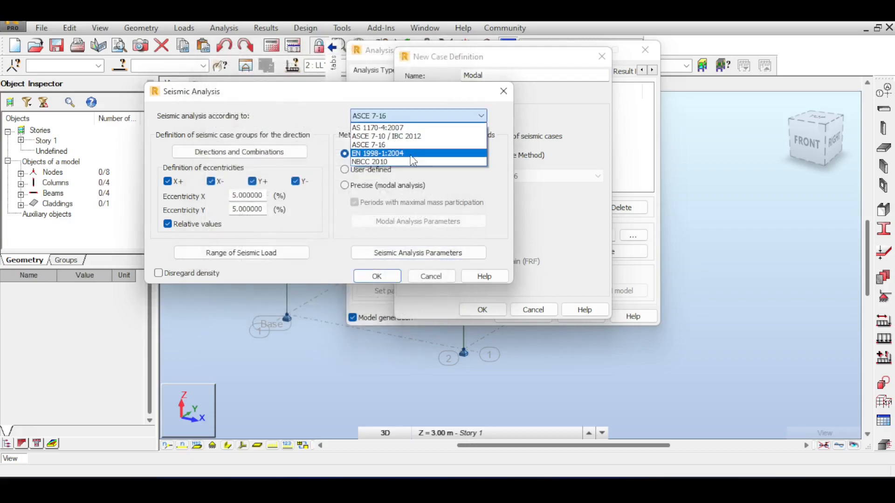
left_click(416, 155)
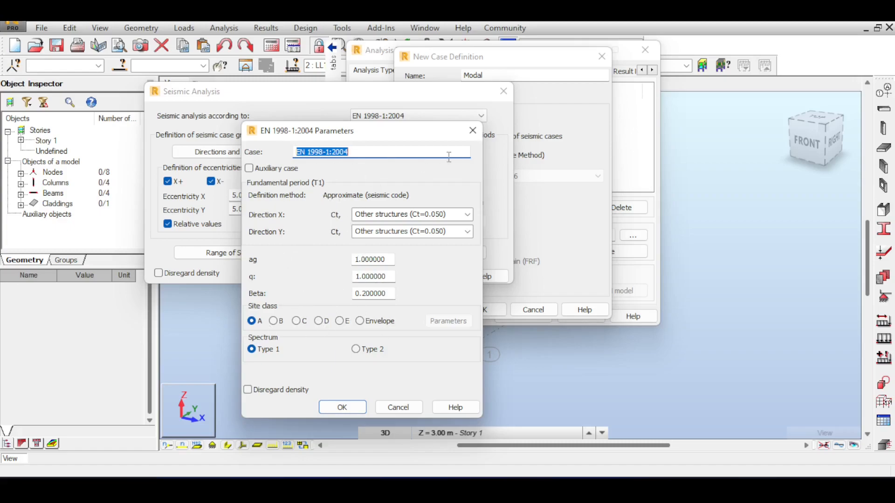
left_click(473, 131)
left_click(419, 116)
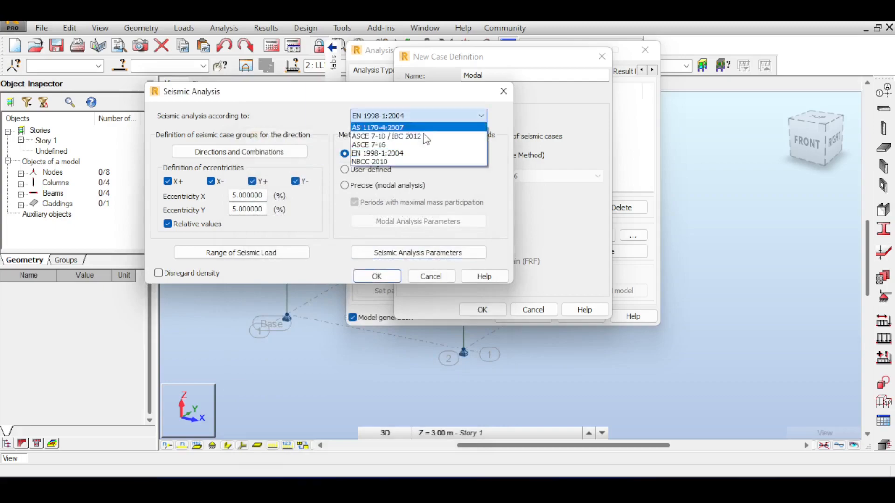
left_click(425, 145)
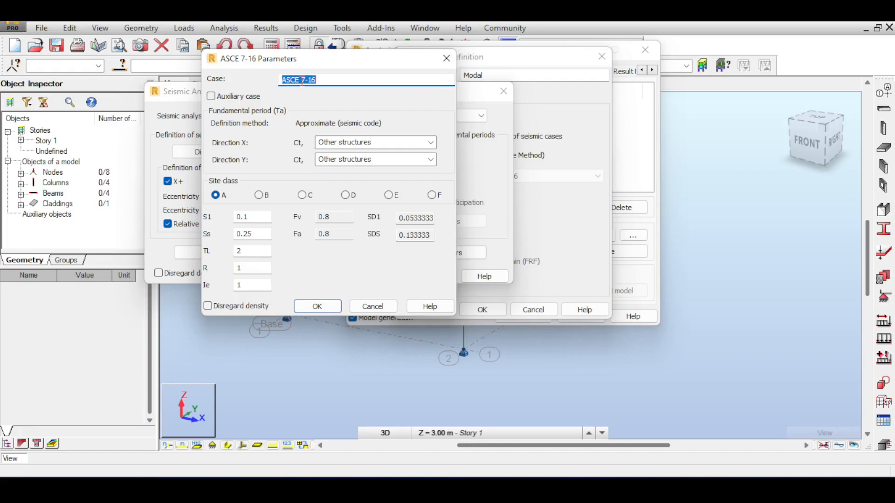
Step: In the ASCE 7-16 parameters, set the structure type to RC frames for both directions and choose site class C
left_click(431, 142)
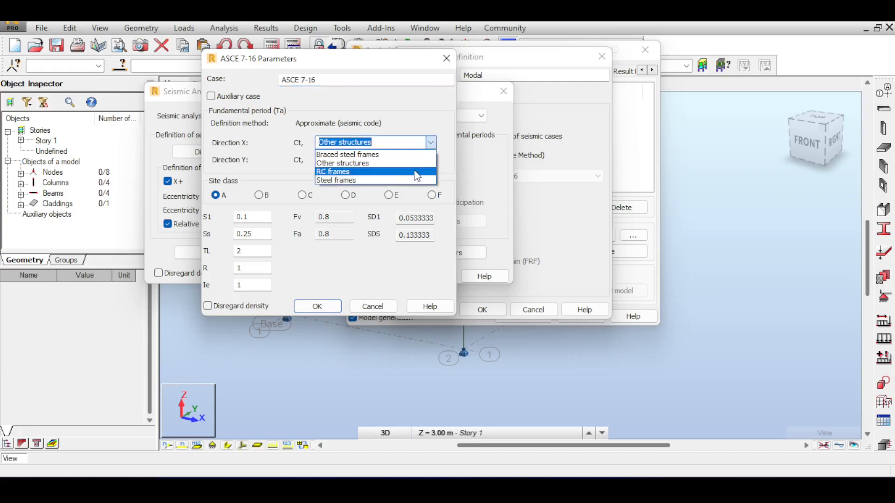
left_click(415, 172)
left_click(431, 160)
left_click(410, 188)
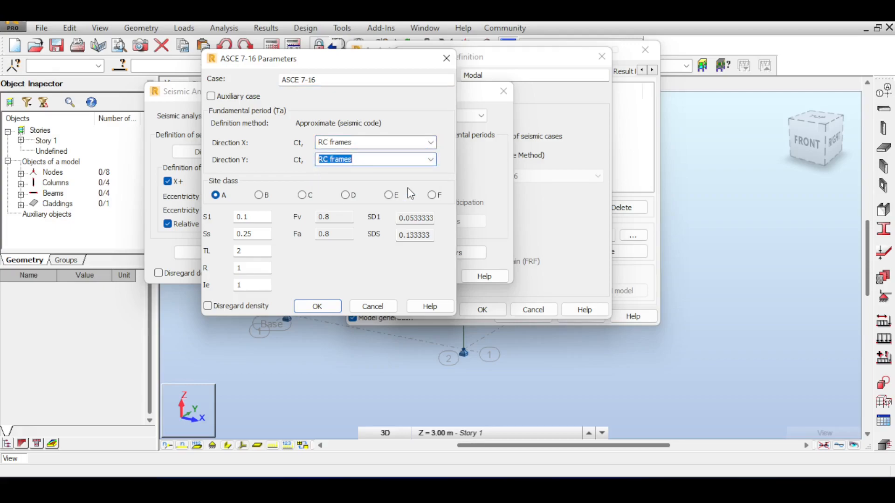
left_click(303, 195)
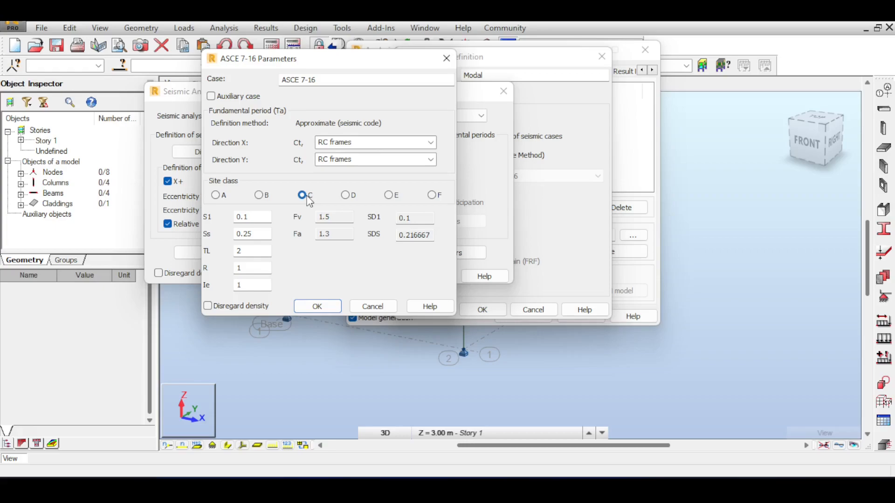
Step: Set the spectral acceleration parameters S1 to 0.402 and Ss to 0.50
double_click(259, 217)
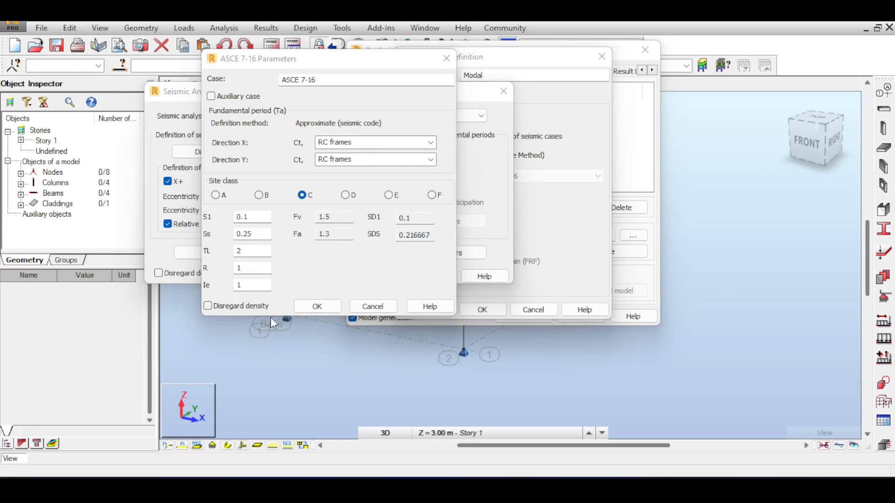
left_click(269, 222)
type("0.402")
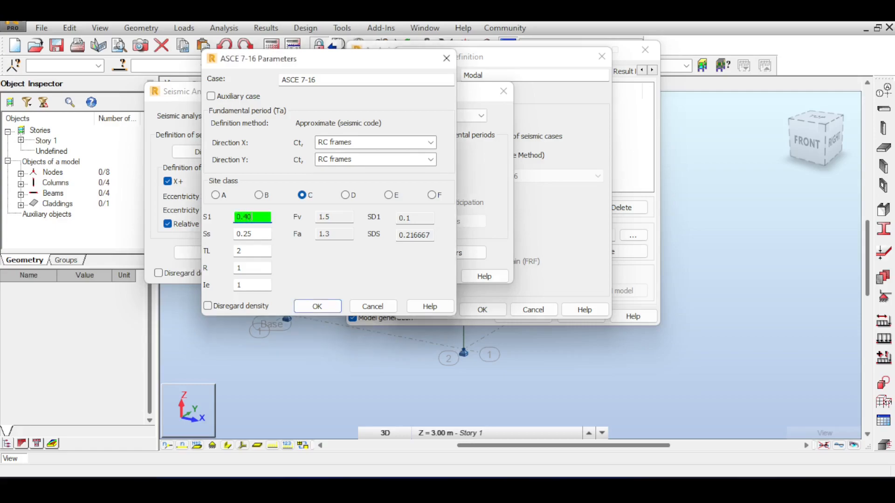
left_click(256, 235)
type("0.4")
key("BackSpace")
type("50")
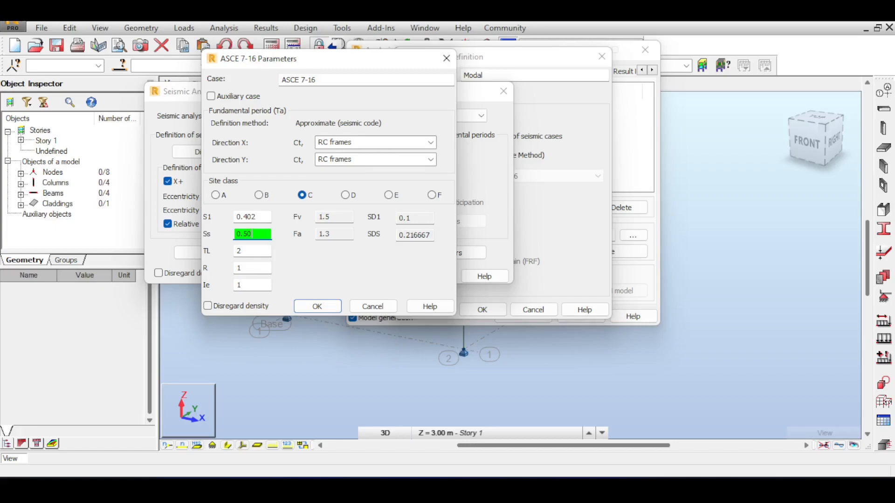
Step: Keep TL at 2, set the response modification factor R to 8, and confirm the definition to generate the seismic cases
left_click(251, 252)
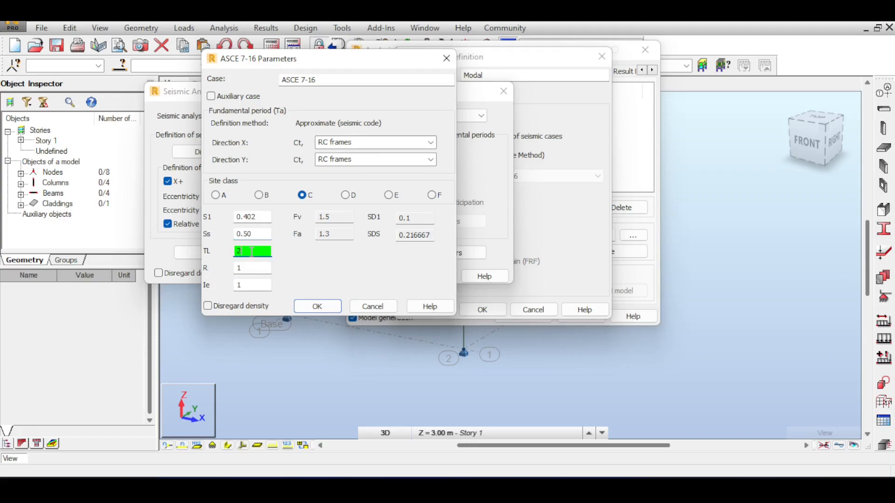
double_click(251, 251)
key("Tab")
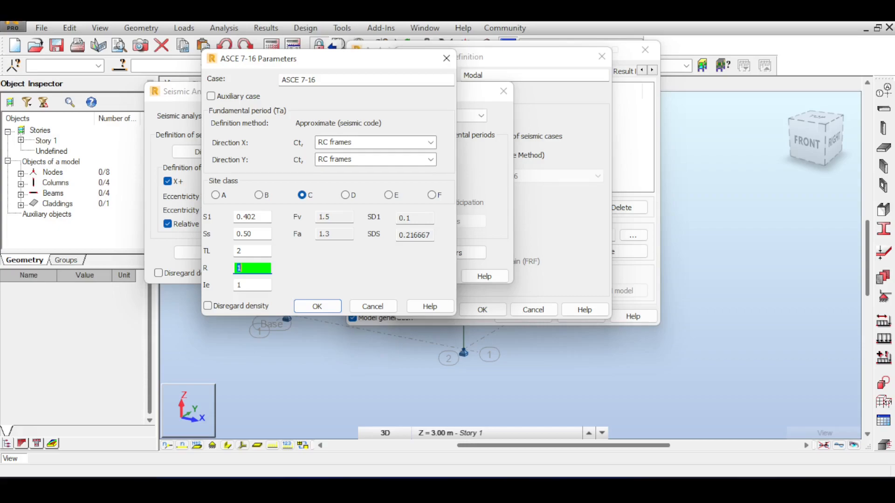
type("8")
key("Tab")
left_click(306, 308)
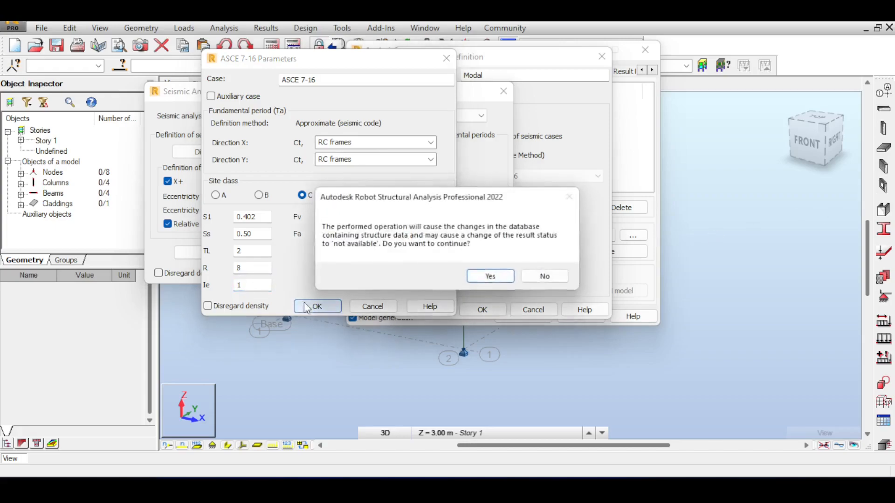
left_click(479, 277)
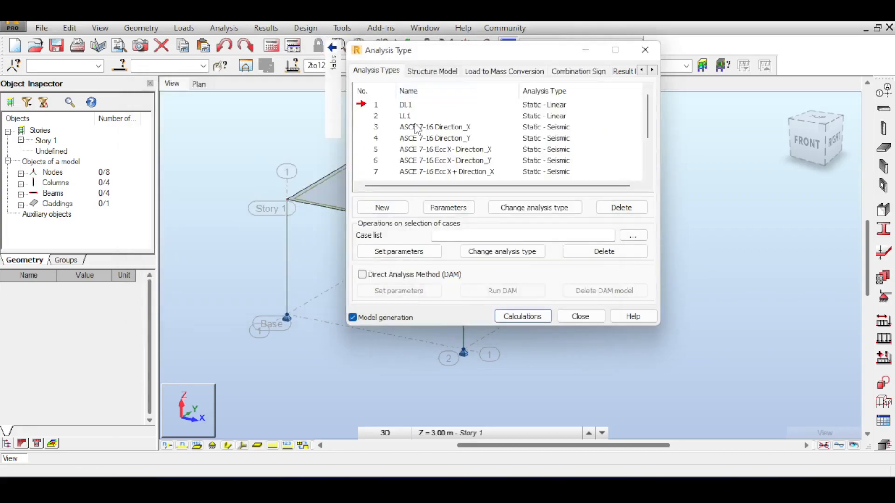
Step: Review the generated ASCE 7-16 direction and eccentricity cases and run the structural calculations
left_click(379, 129)
left_click(377, 150)
scroll(446, 153, "down", 1)
left_click(377, 129)
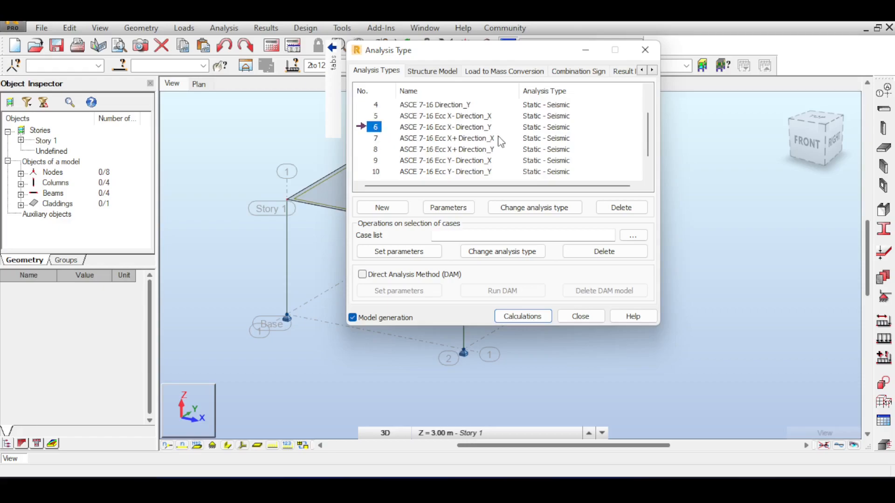
left_click(375, 138)
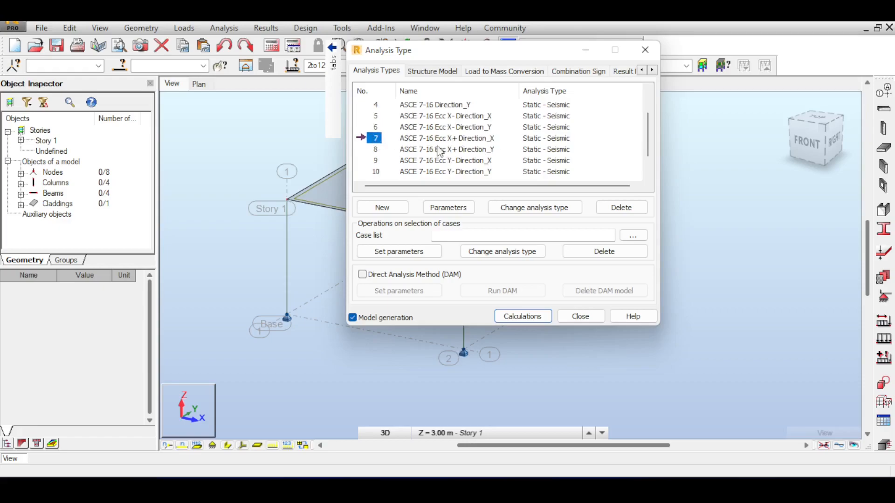
left_click(377, 149)
scroll(377, 150, "down", 1)
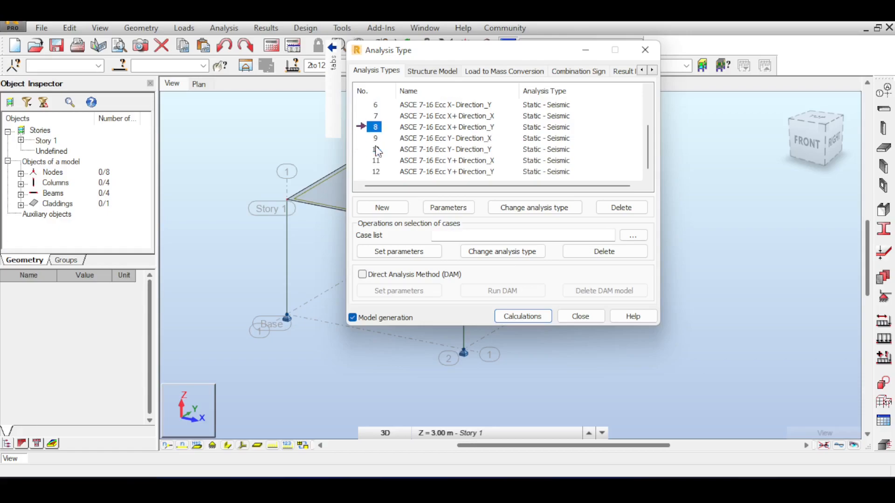
scroll(380, 154, "up", 3)
left_click(518, 317)
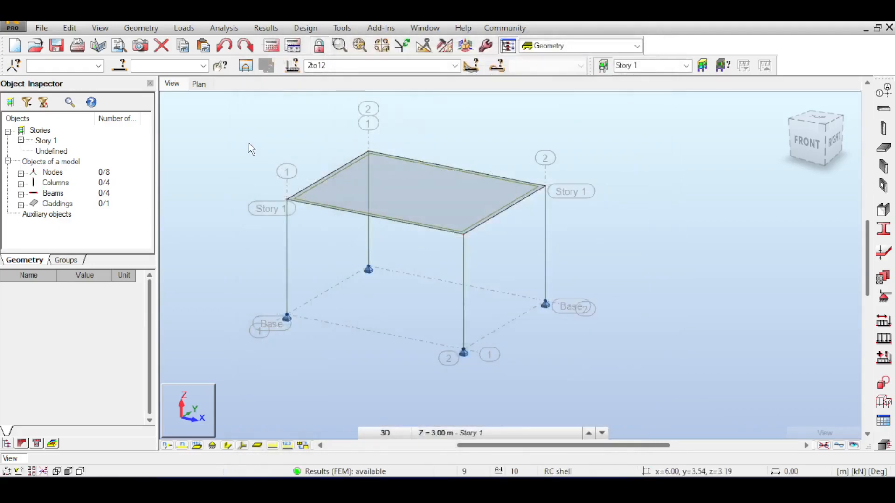
Step: Display the load symbols and values for case DL1, and make ASCE 7-16 Direction_X the active case
left_click(455, 66)
left_click(414, 79)
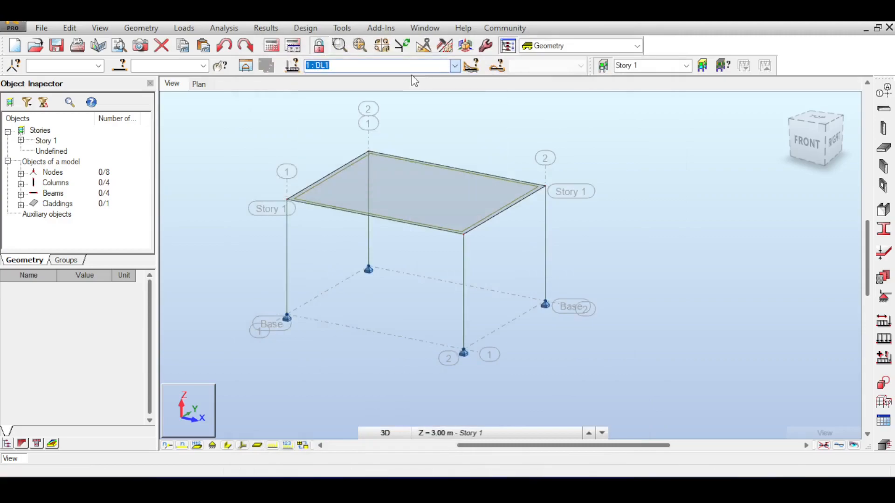
left_click(288, 445)
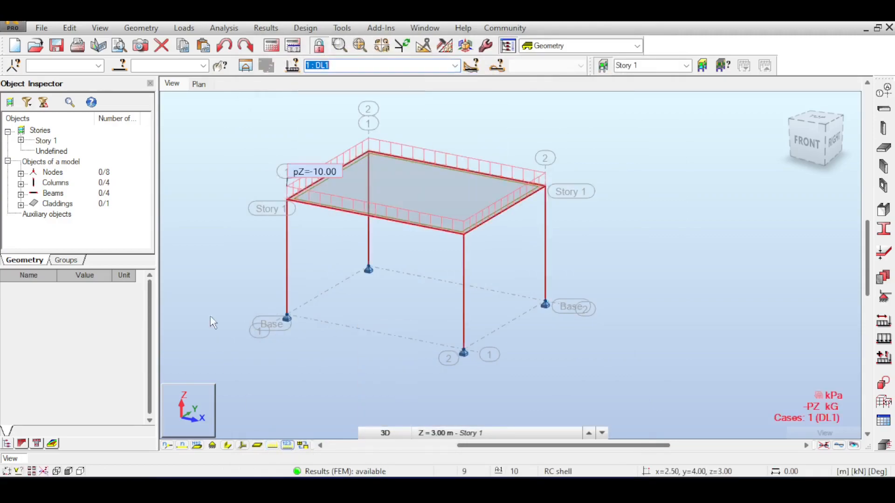
scroll(402, 65, "down", 2)
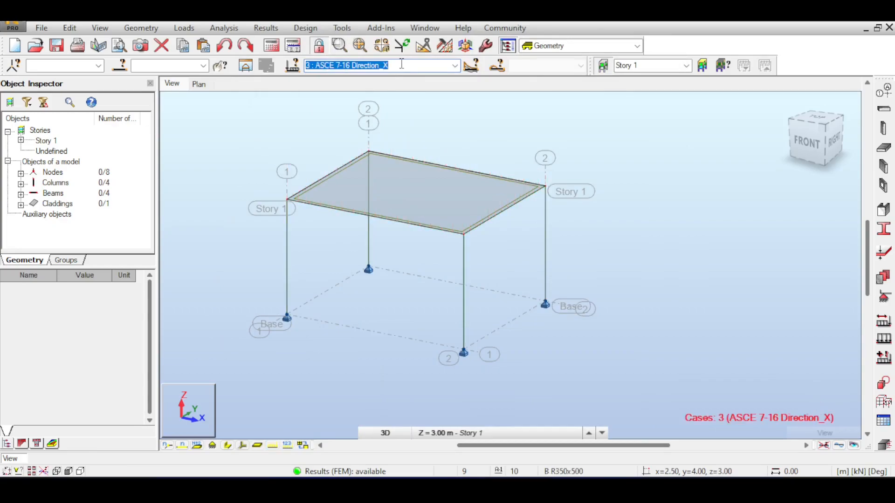
Step: Turn on the display of automatically generated forces in the view's load display attributes and apply it
right_click(230, 136)
left_click(223, 275)
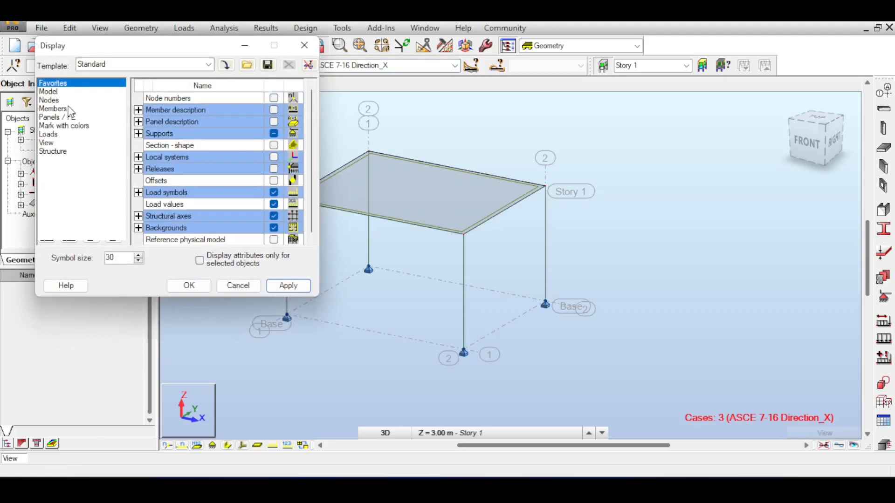
left_click(65, 134)
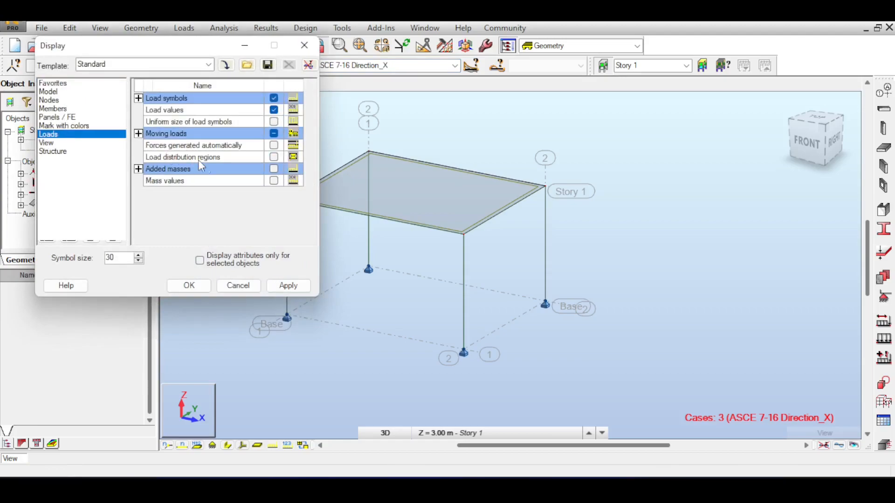
left_click(274, 146)
left_click(289, 285)
left_click(207, 286)
scroll(373, 224, "up", 4)
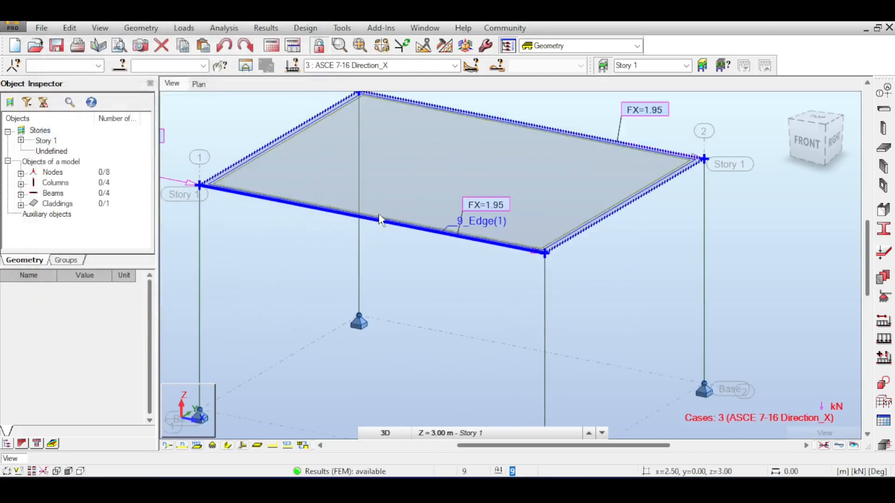
Step: Examine the Direction_X seismic forces at the Story 1 nodes, temporarily showing the member section shapes
middle_click_drag(562, 175, 570, 216)
scroll(570, 216, "down", 1)
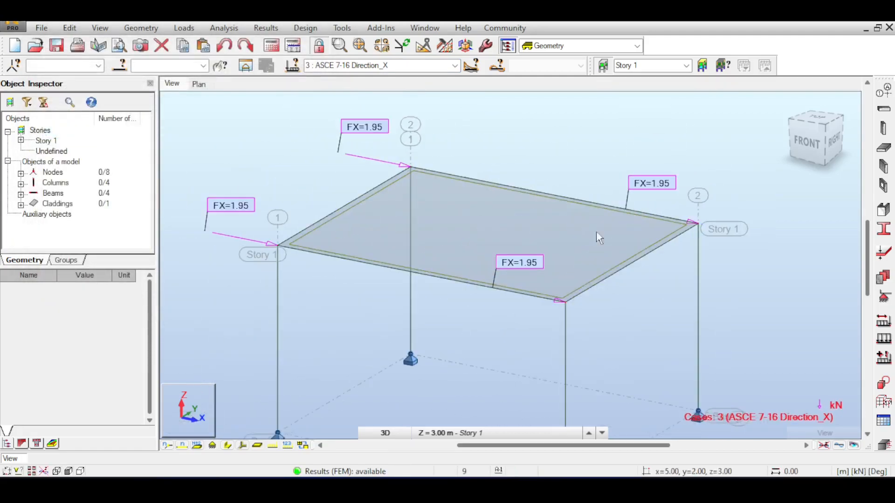
scroll(561, 196, "down", 2)
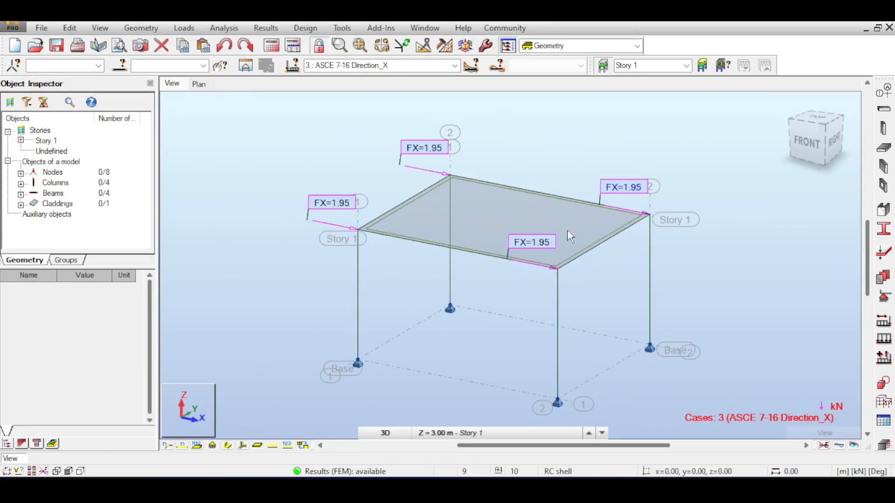
left_click(227, 445)
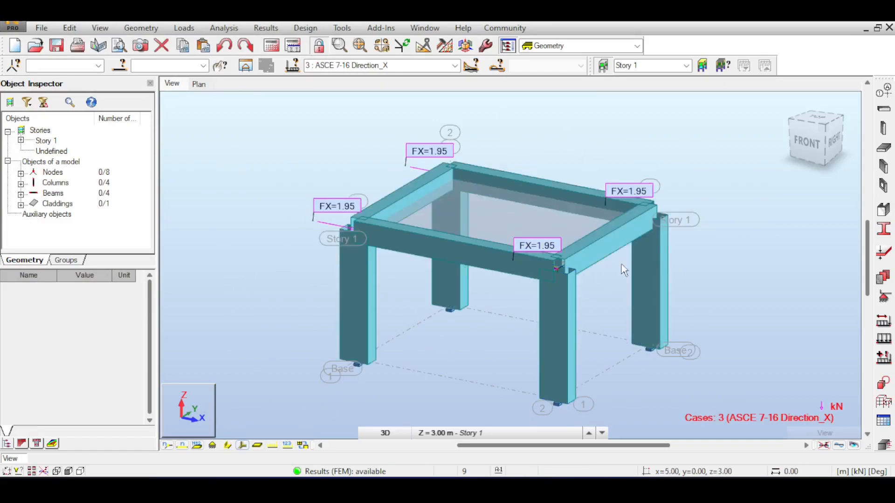
left_click(227, 448)
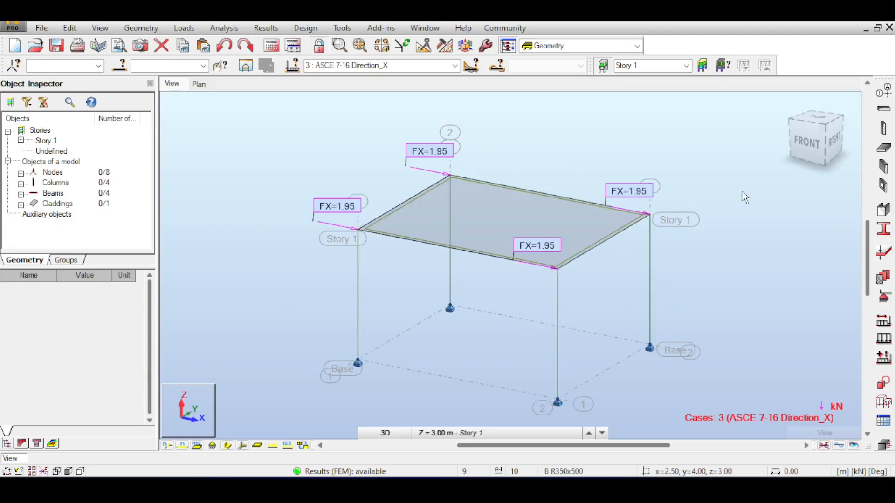
Step: Create a rectangular RC column section C R10x10 with b and h both set to 10 mm
left_click(884, 167)
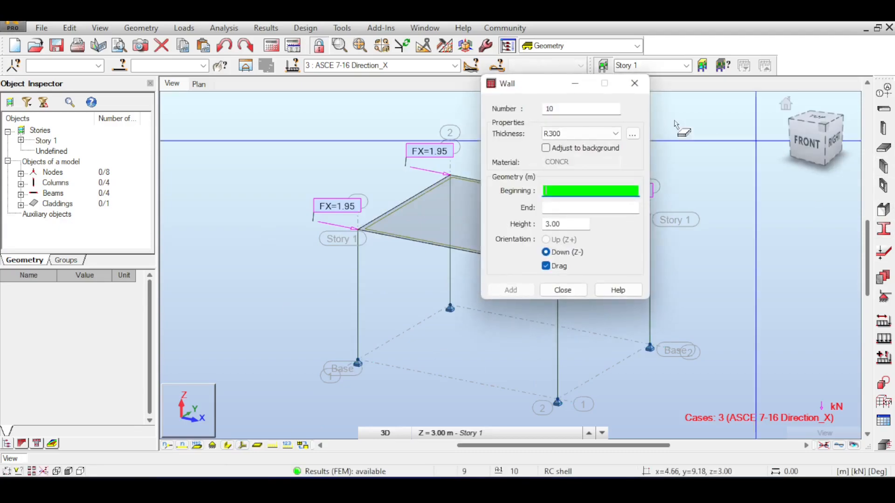
left_click(632, 84)
left_click(877, 129)
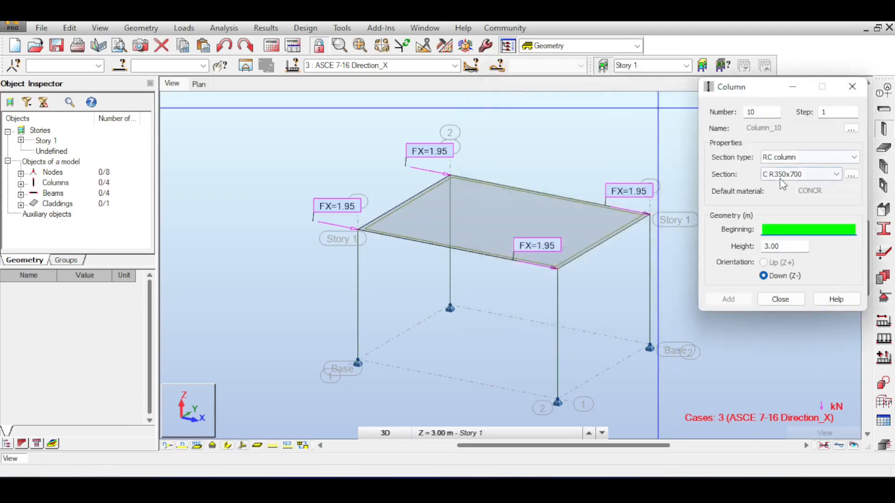
left_click(851, 175)
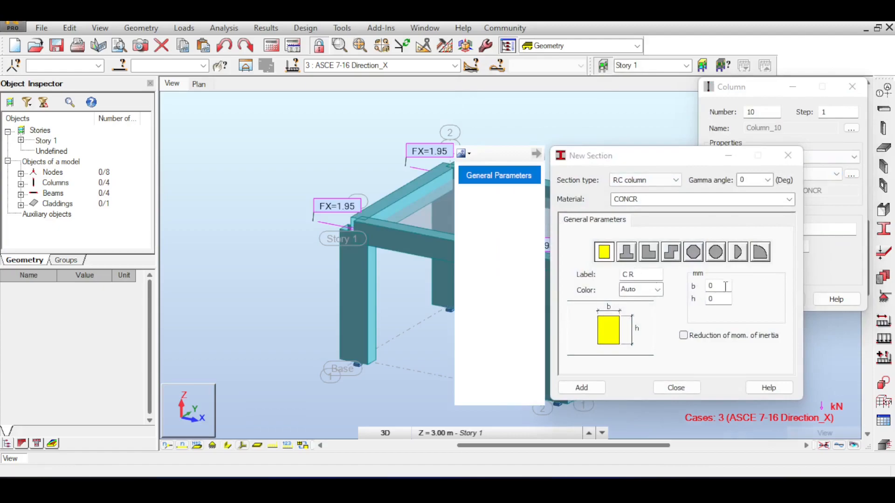
double_click(721, 287)
type("10")
double_click(710, 299)
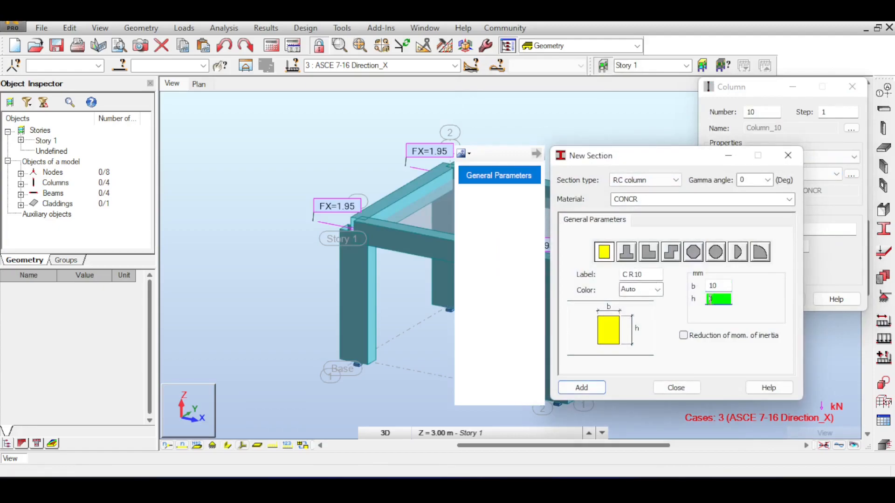
type("10")
left_click(581, 387)
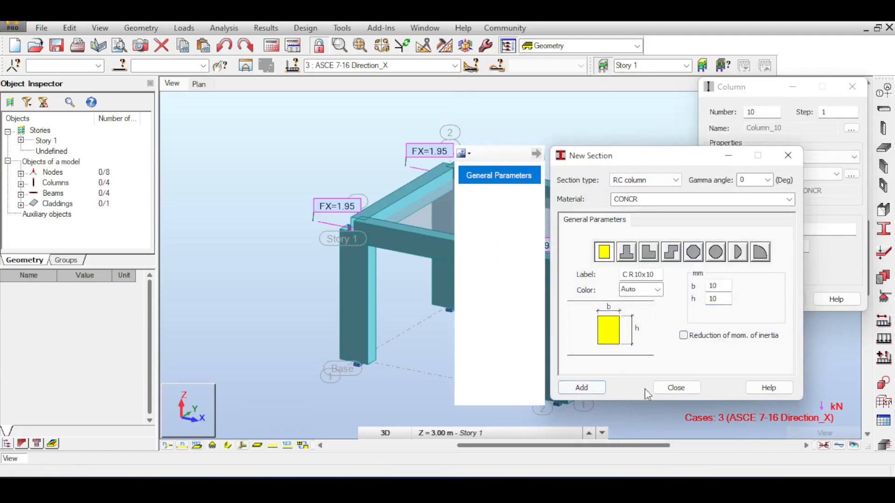
left_click(671, 394)
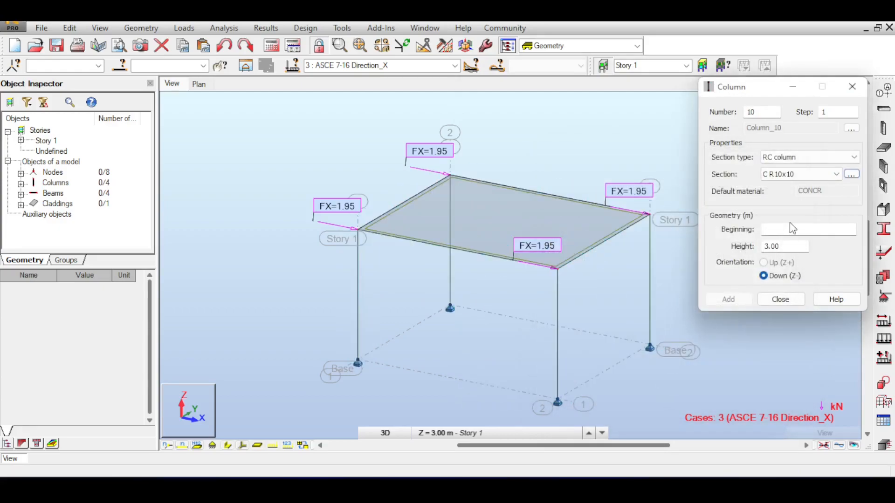
left_click(852, 87)
Step: Assign section C R10x10 to the two columns at x = 5 m and inspect how the Direction_X forces are distributed
left_click(884, 228)
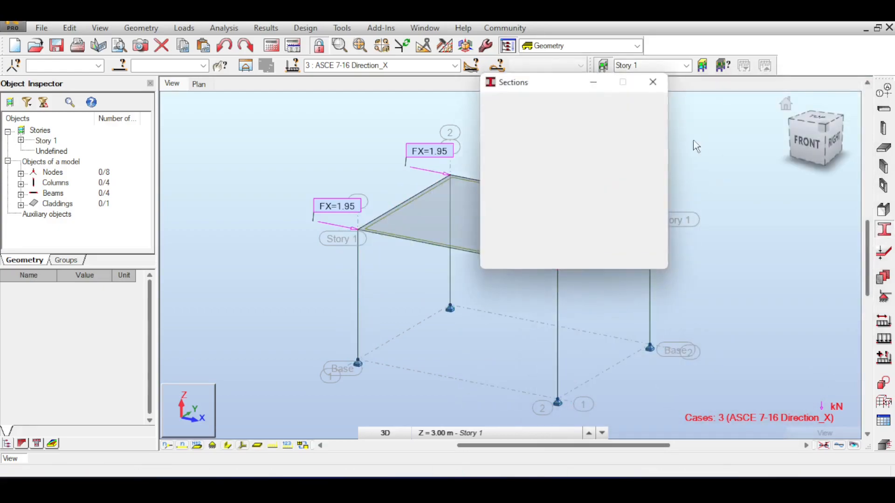
left_click_drag(559, 80, 682, 82)
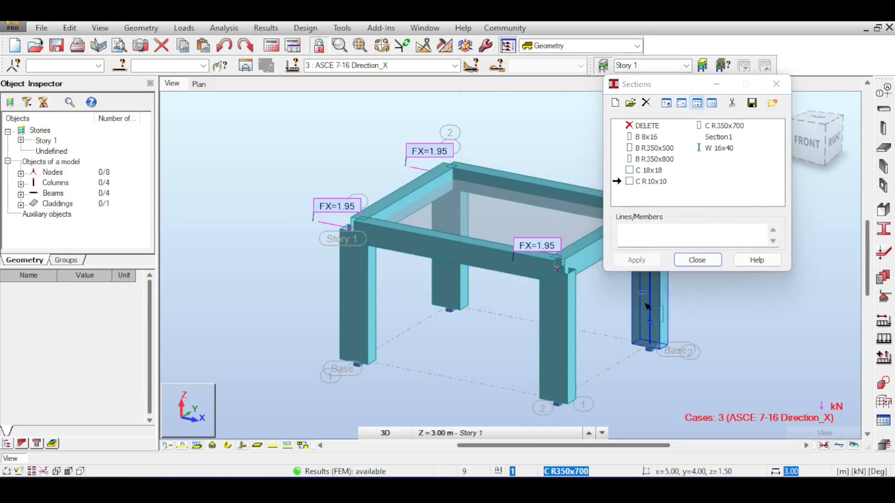
left_click(649, 317)
left_click(489, 277)
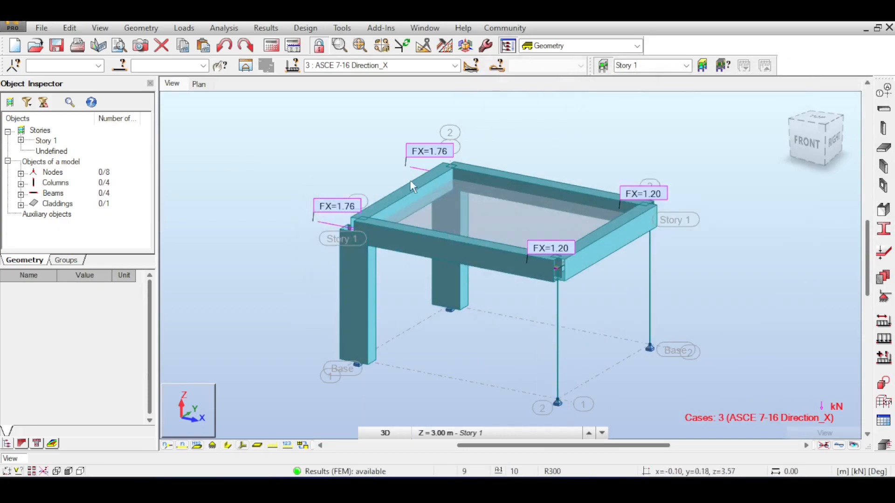
scroll(609, 248, "up", 1)
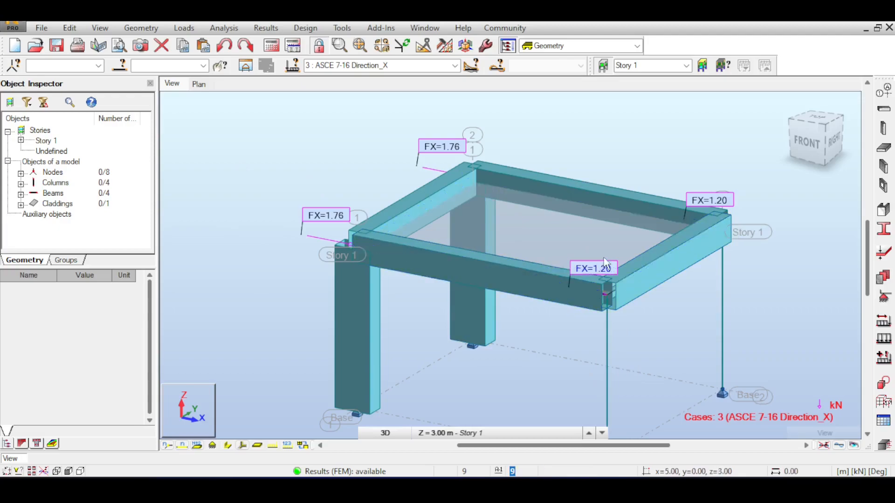
scroll(647, 273, "down", 2)
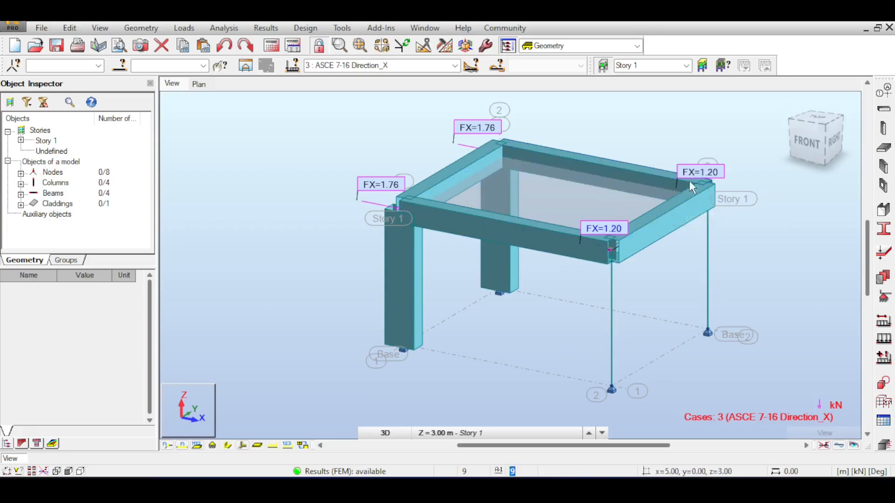
Step: Assign section C R350x700 back to the two columns at x = 5 m and rerun the structural calculations
left_click(883, 228)
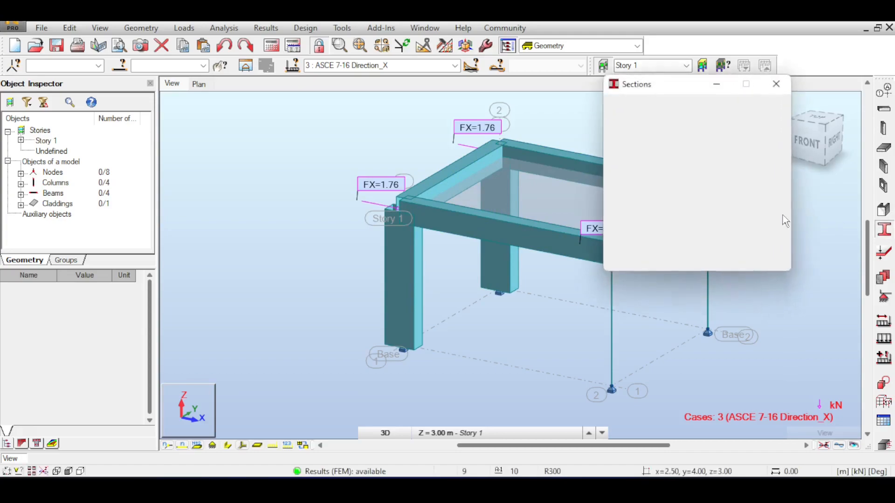
left_click_drag(670, 87, 751, 99)
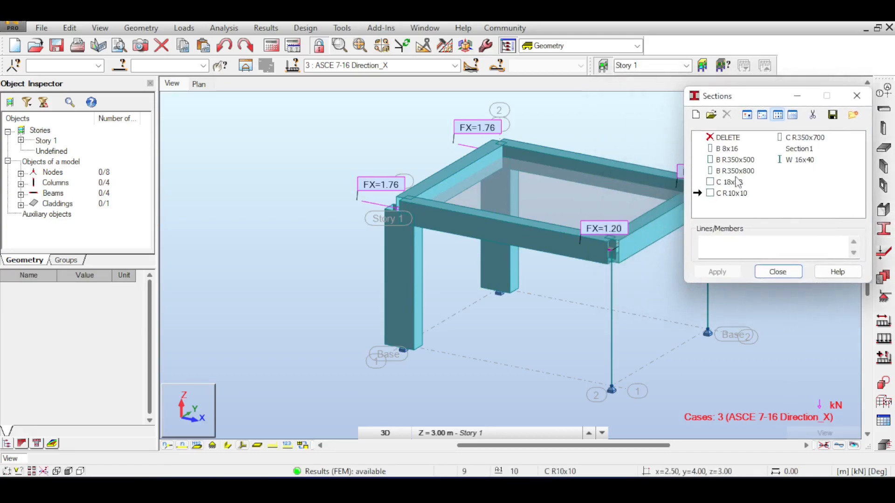
left_click(803, 138)
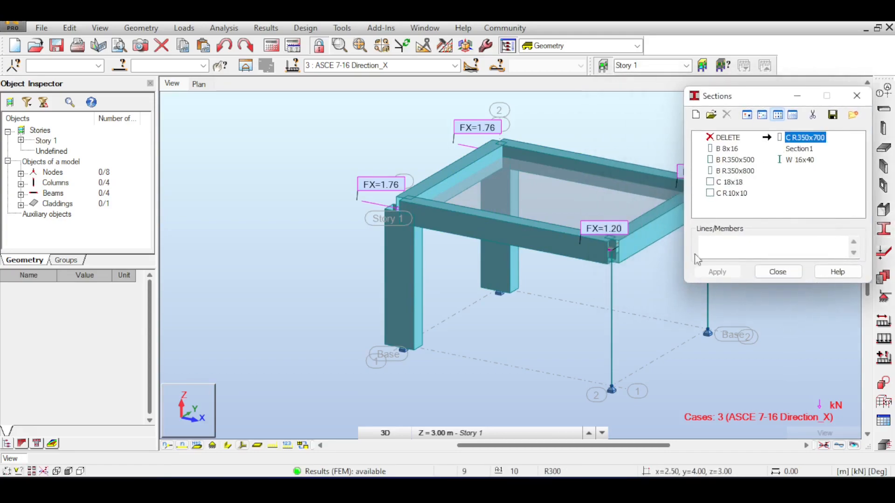
left_click(707, 305)
left_click(491, 277)
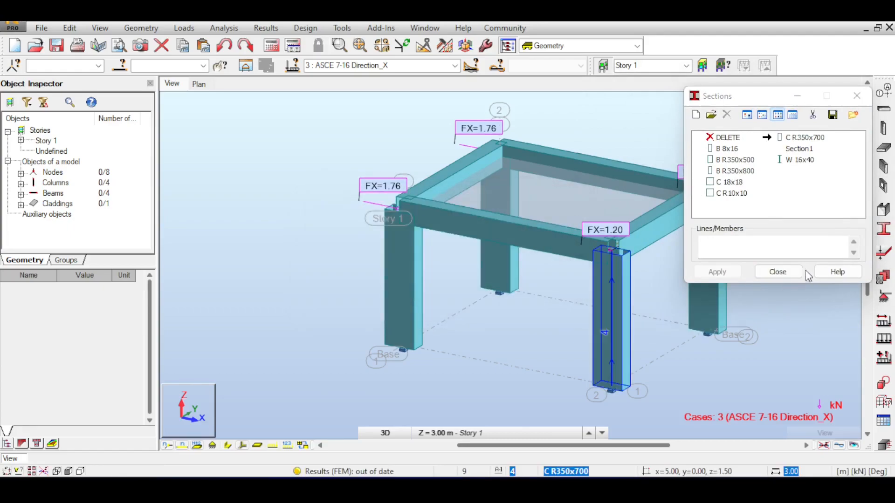
left_click(271, 46)
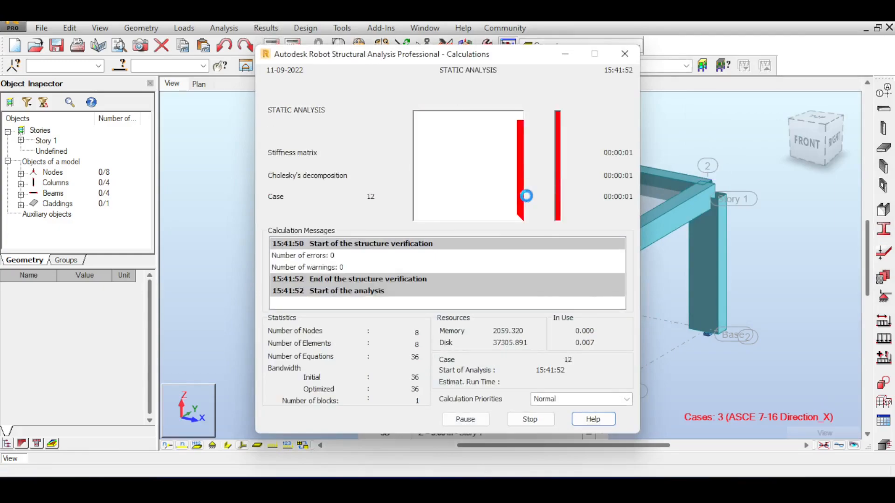
Step: Inspect the forces of cases ASCE 7-16 Direction_Y, Ecc X- Direction_X and Ecc X- Direction_Y in turn
key("Down")
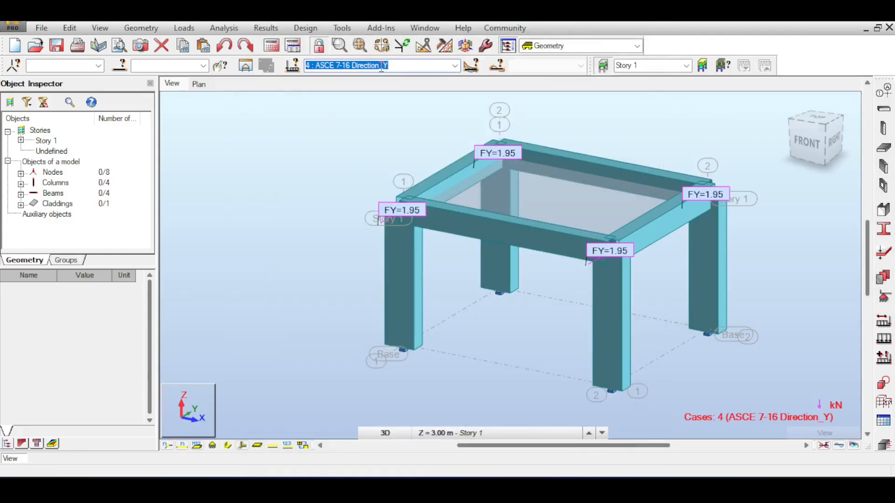
key("Down")
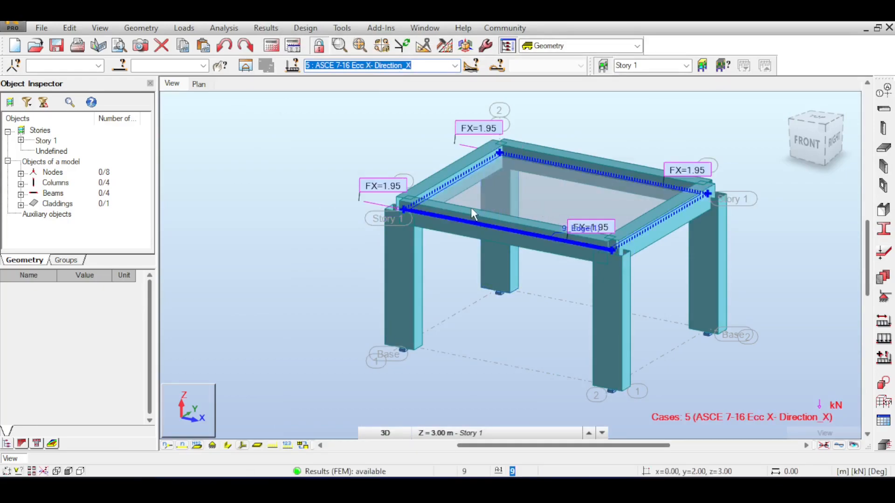
key("Down")
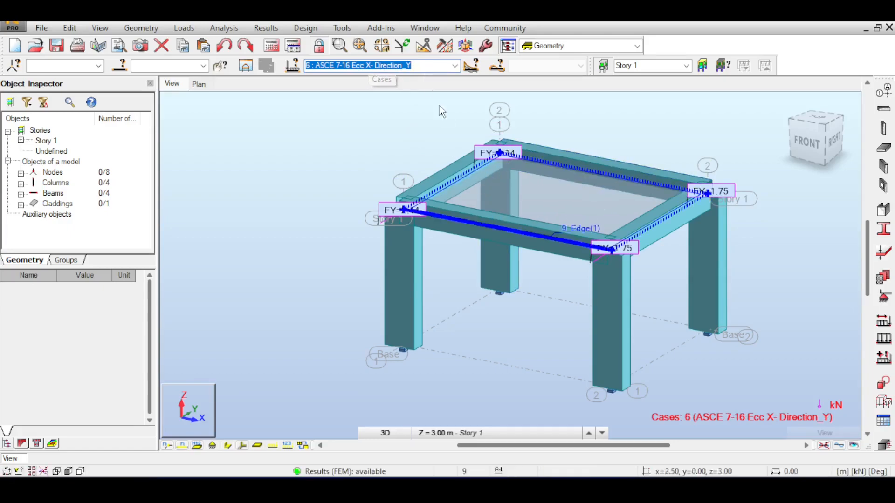
Step: Show the frame in top view without section shapes or panel fill and examine the Ecc X- Direction_Y forces
middle_click_drag(702, 125, 728, 150)
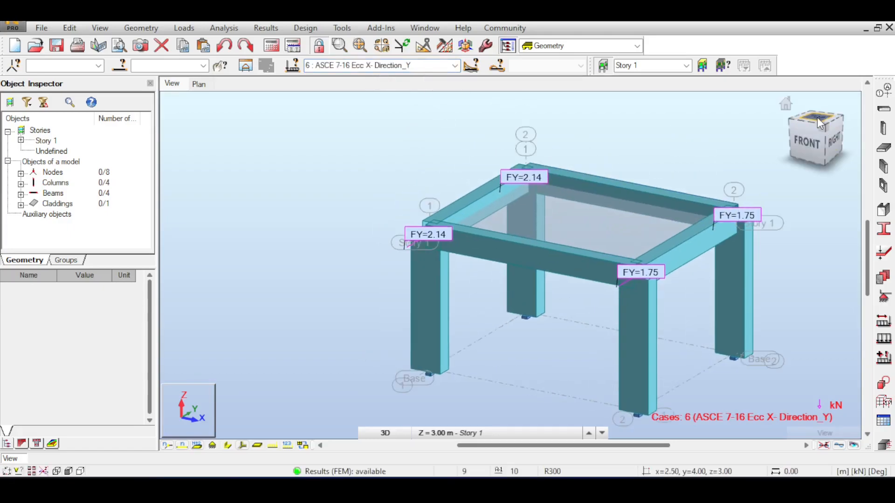
left_click(817, 118)
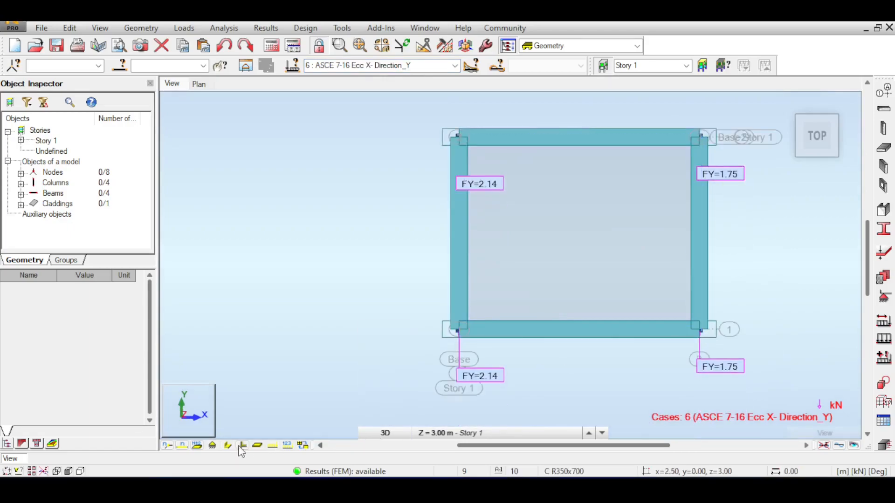
left_click(226, 447)
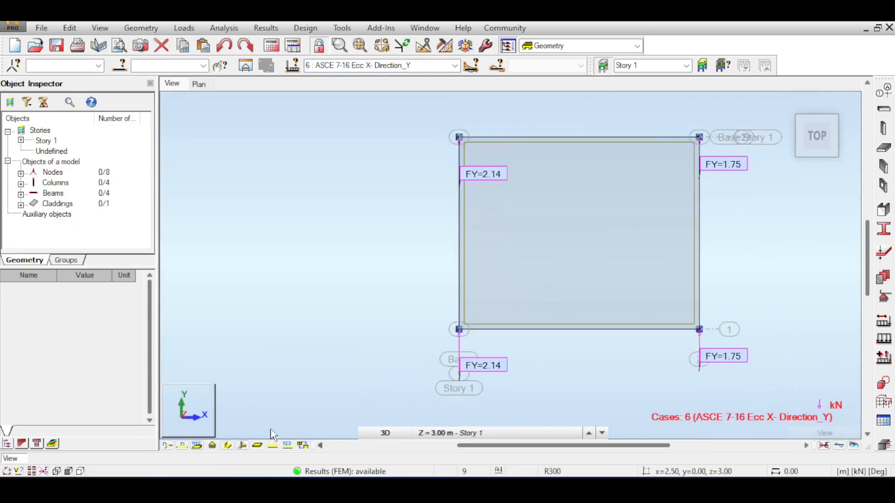
left_click(258, 445)
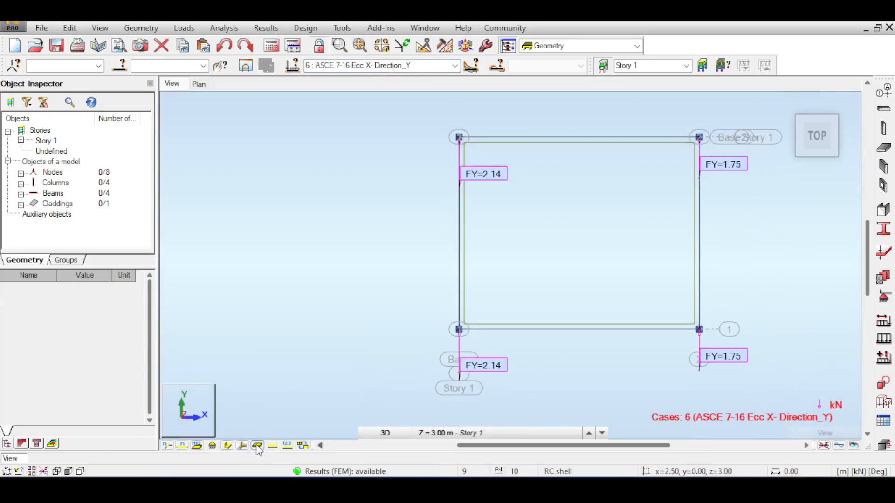
scroll(652, 155, "up", 4)
scroll(757, 136, "up", 2)
scroll(757, 136, "down", 5)
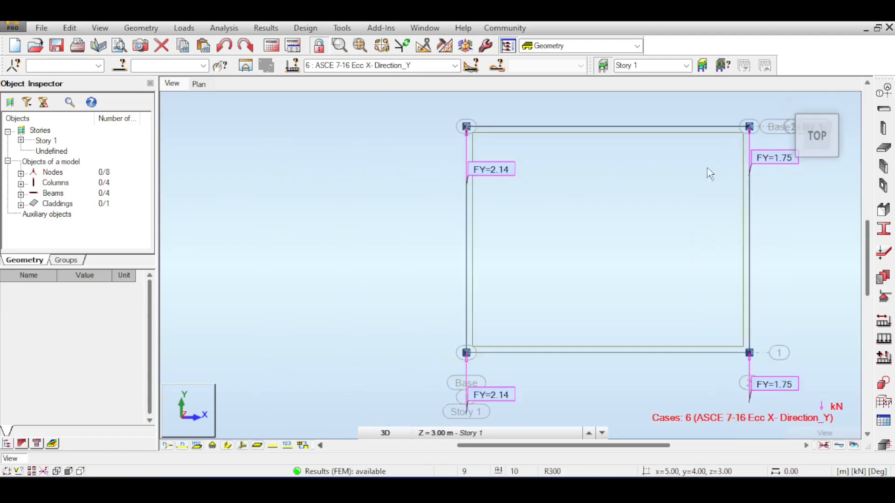
scroll(627, 194, "down", 3)
scroll(771, 187, "up", 3)
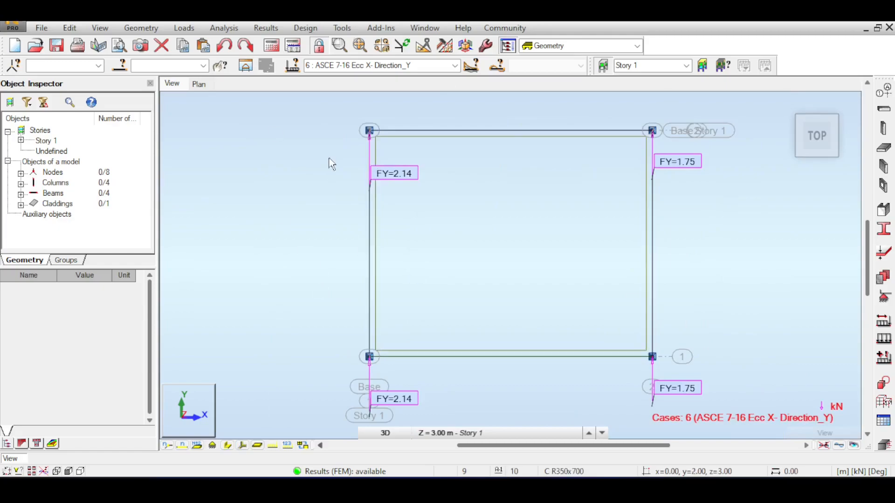
Step: Make ASCE 7-16 Ecc X+ Direction_Y the active case to compare its nodal forces with the Ecc X- case
left_click(394, 68)
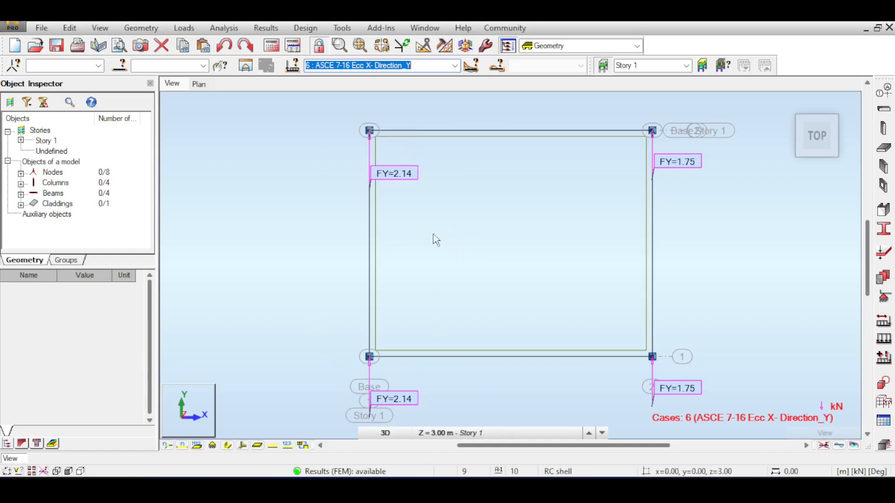
left_click(438, 66)
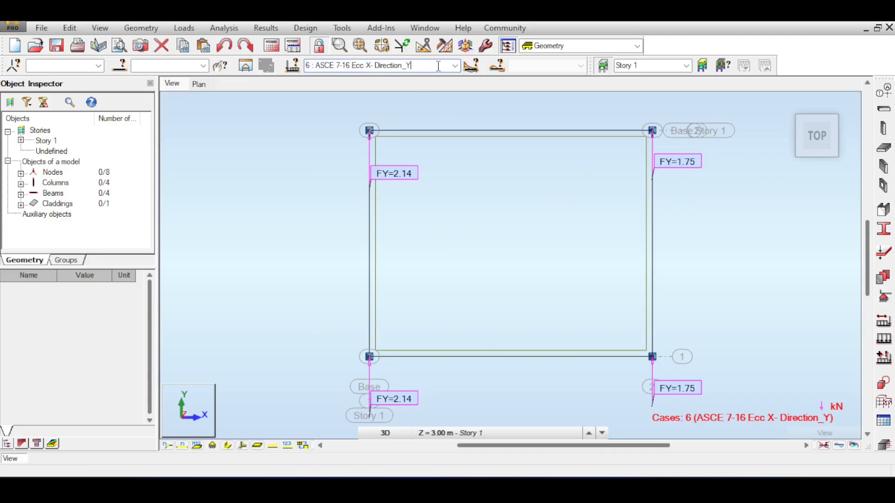
scroll(438, 66, "down", 1)
scroll(438, 65, "down", 1)
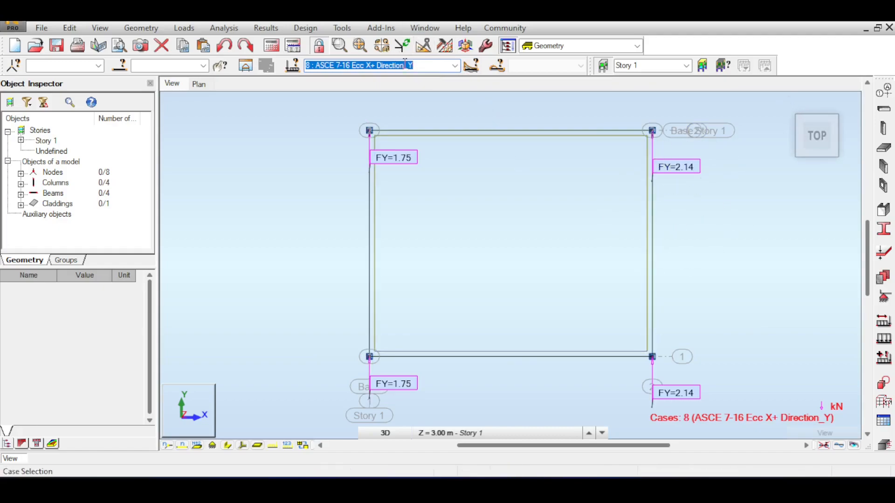
Step: Compare the nodal forces of the Ecc Y cases, ending on case ASCE 7-16 Ecc Y+ Direction_Y
scroll(404, 65, "down", 1)
scroll(405, 66, "down", 2)
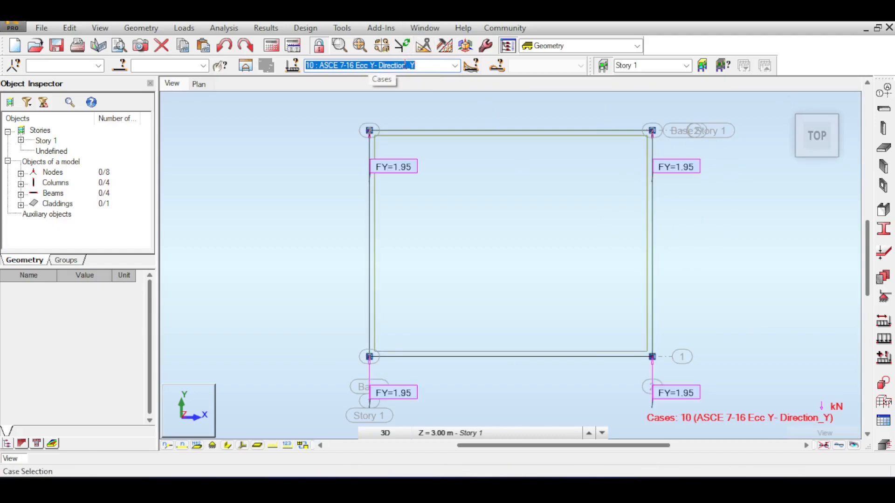
scroll(405, 65, "down", 1)
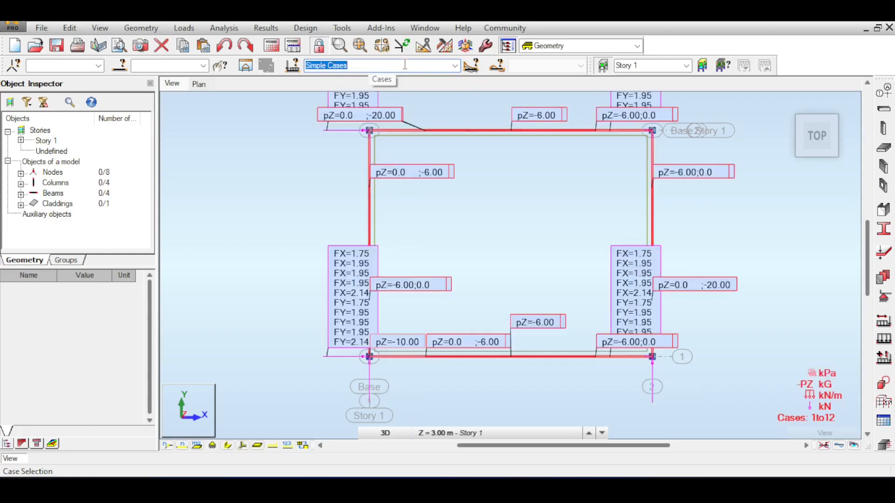
scroll(404, 65, "up", 1)
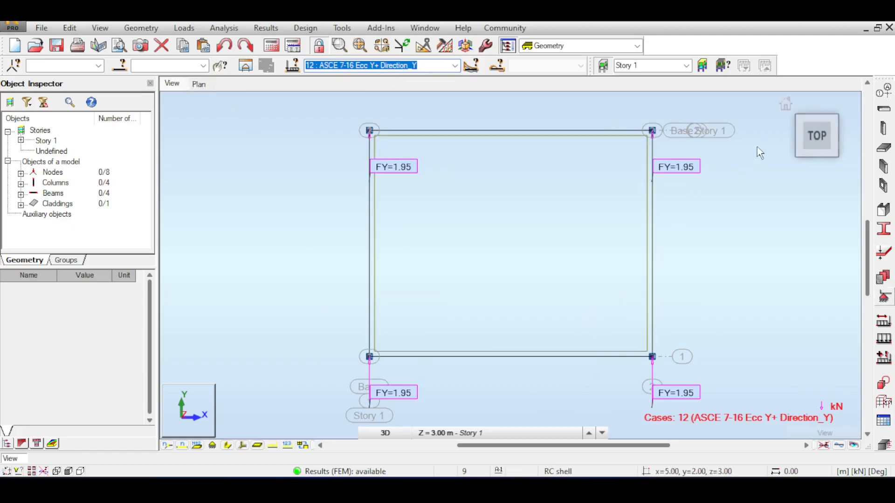
Step: Return the frame to the 3D view and show the forces of case ASCE 7-16 Direction_X
left_click(785, 105)
middle_click_drag(649, 187, 618, 190)
left_click(454, 65)
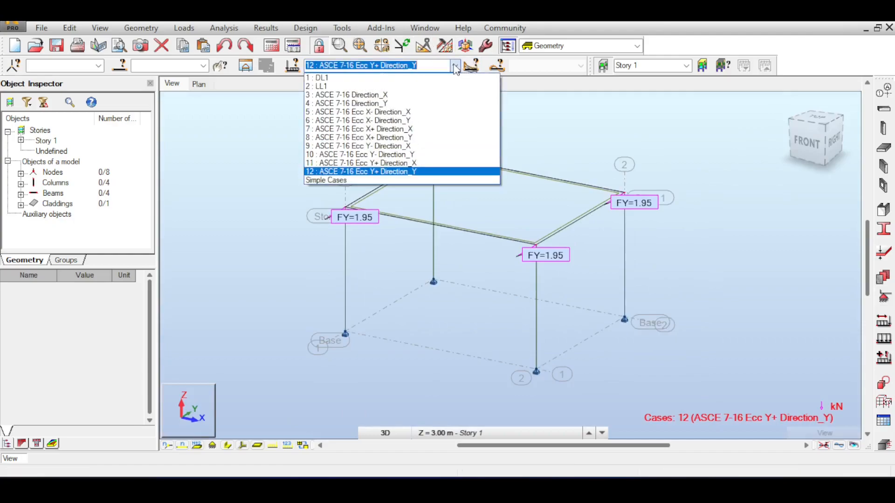
left_click(447, 94)
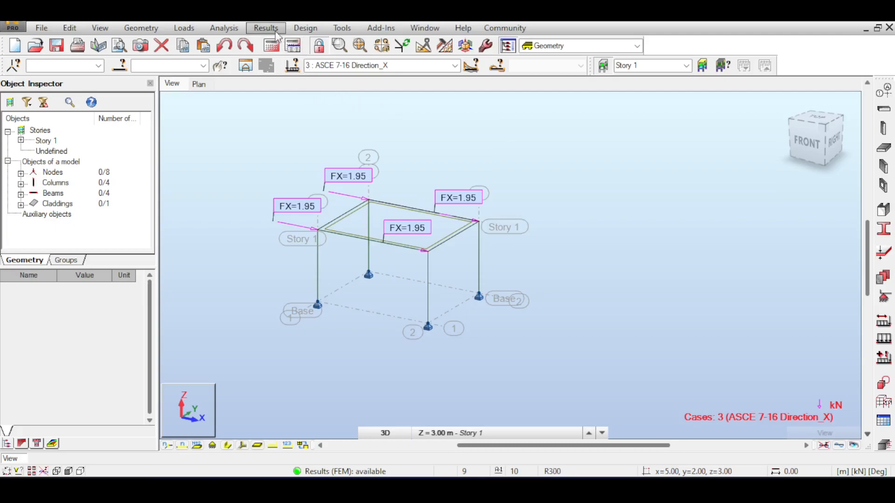
Step: Open the load to mass conversion settings of the analysis and make LL1 the active case
left_click(240, 30)
left_click(240, 43)
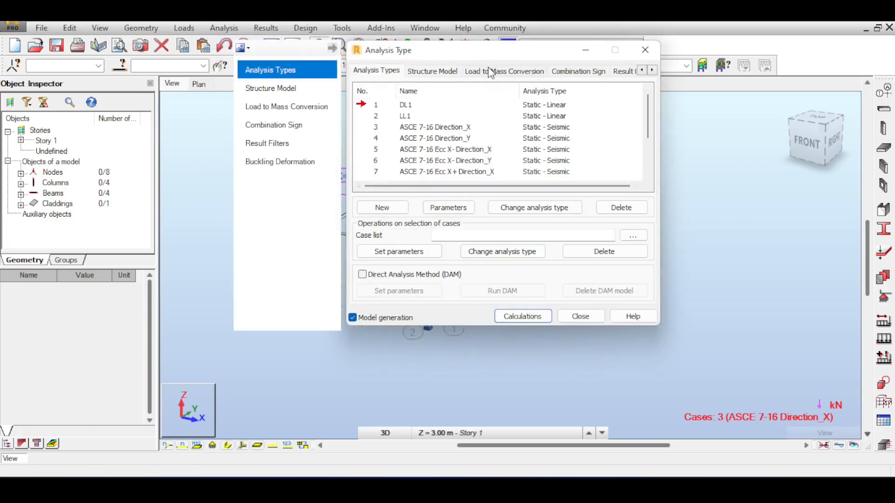
left_click(488, 72)
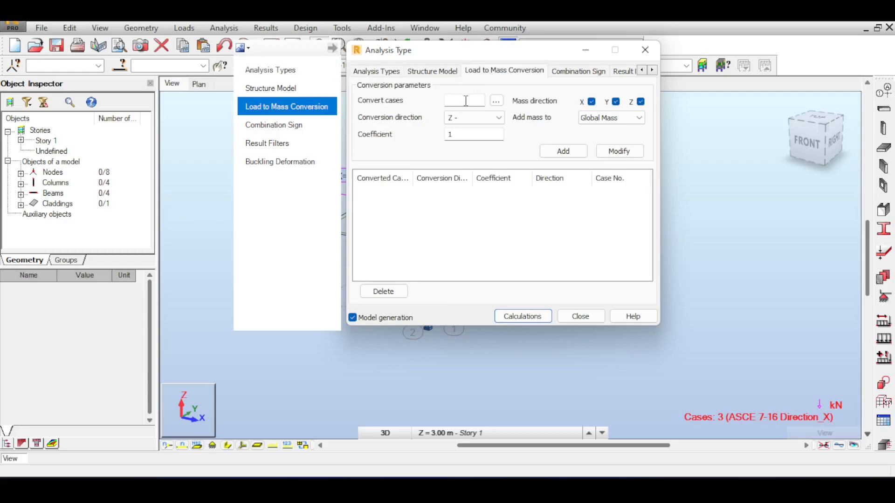
left_click_drag(481, 55, 500, 125)
left_click(455, 65)
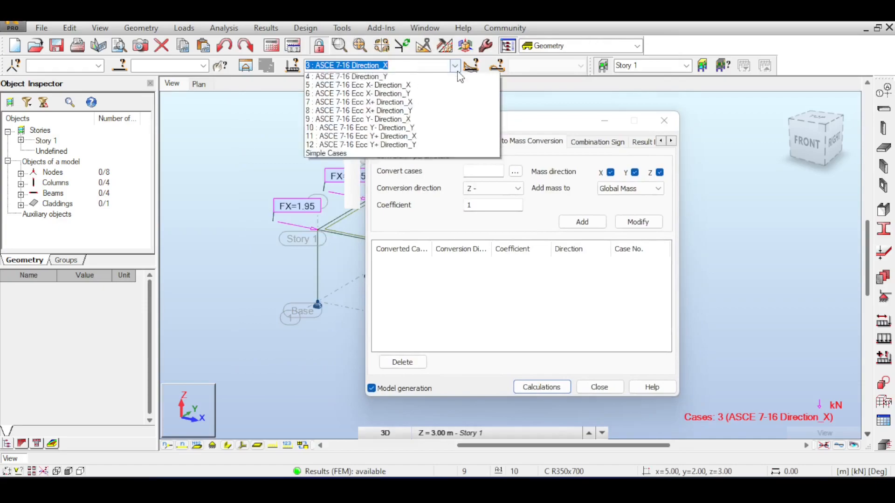
left_click(313, 87)
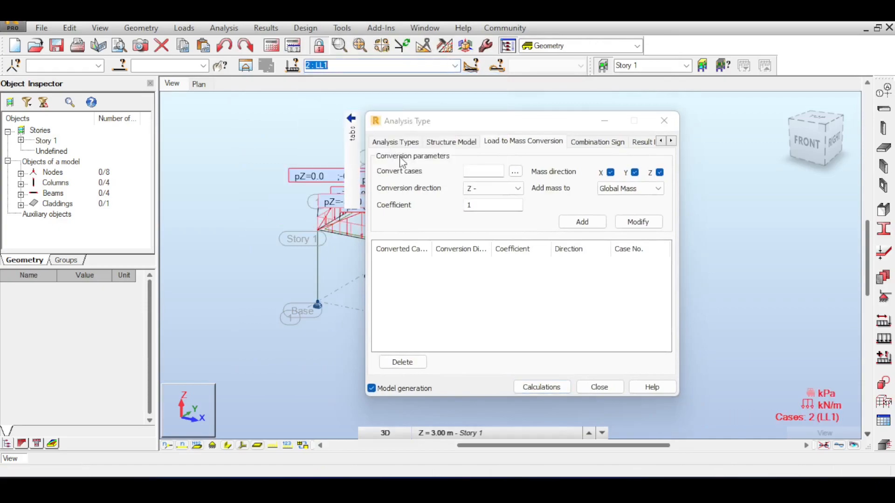
Step: Choose case 2, LL1, as the load case to convert to mass
left_click(515, 171)
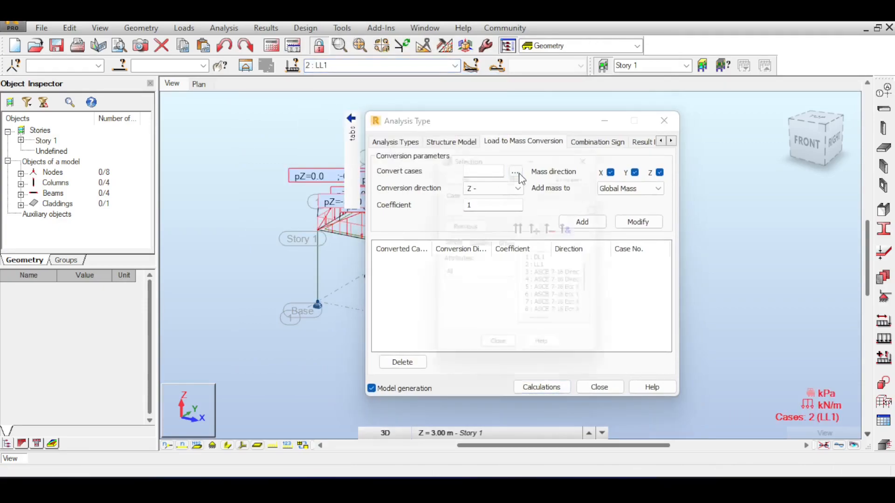
left_click(594, 153)
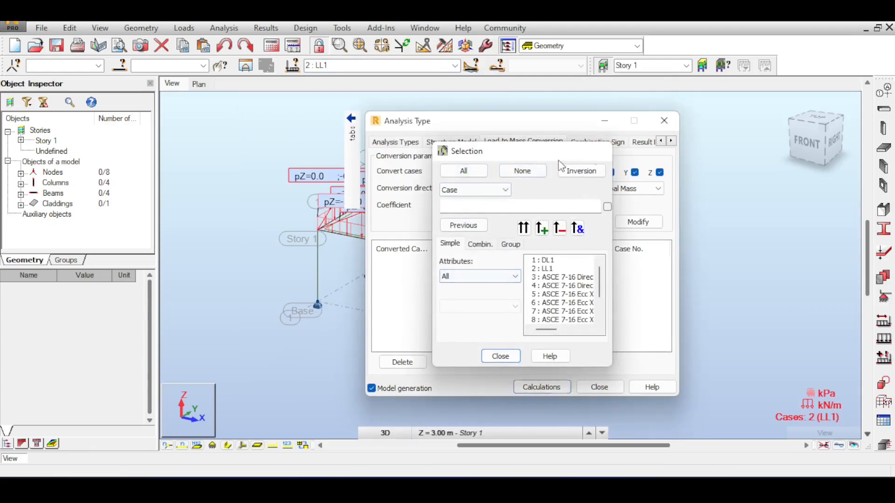
left_click(515, 172)
left_click(543, 268)
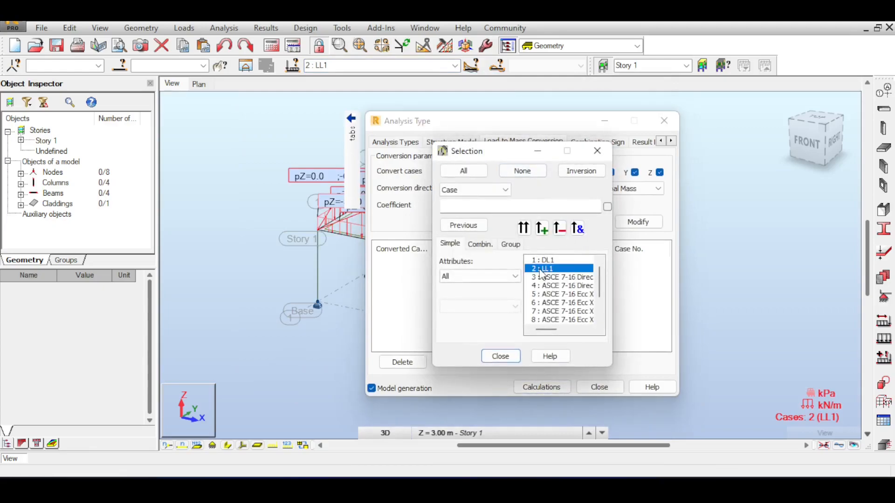
left_click(515, 359)
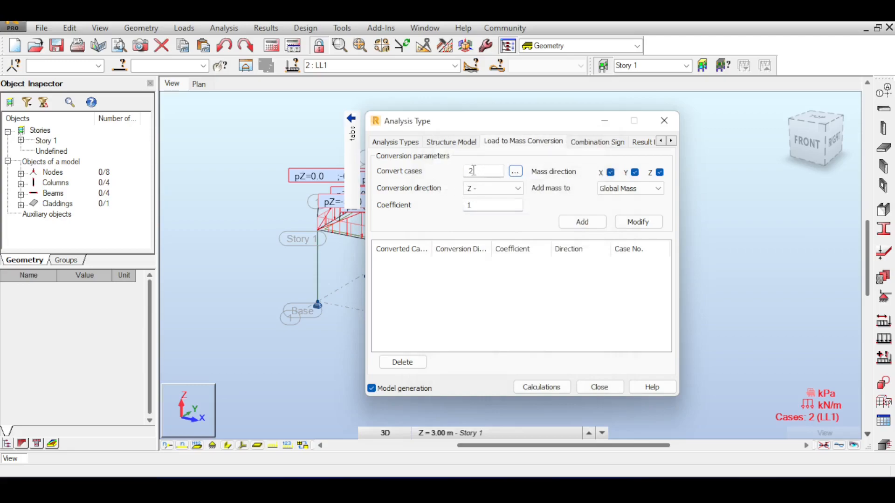
Step: Add the LL1 conversion to global mass with a coefficient of 0.25 and rerun the calculations
double_click(480, 206)
type("0.25")
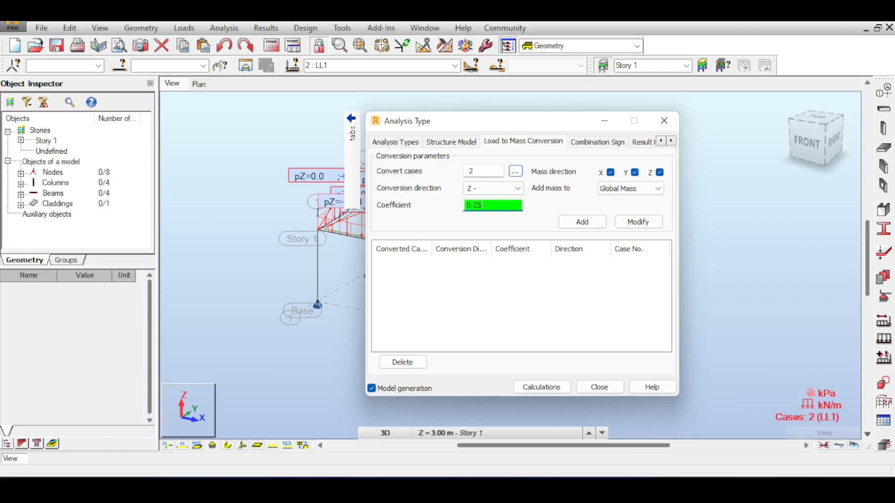
left_click(578, 220)
left_click(487, 274)
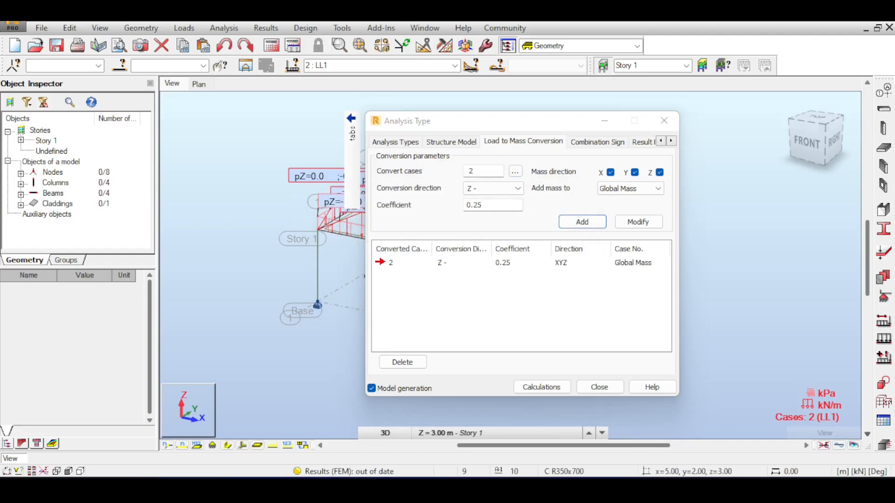
left_click(543, 387)
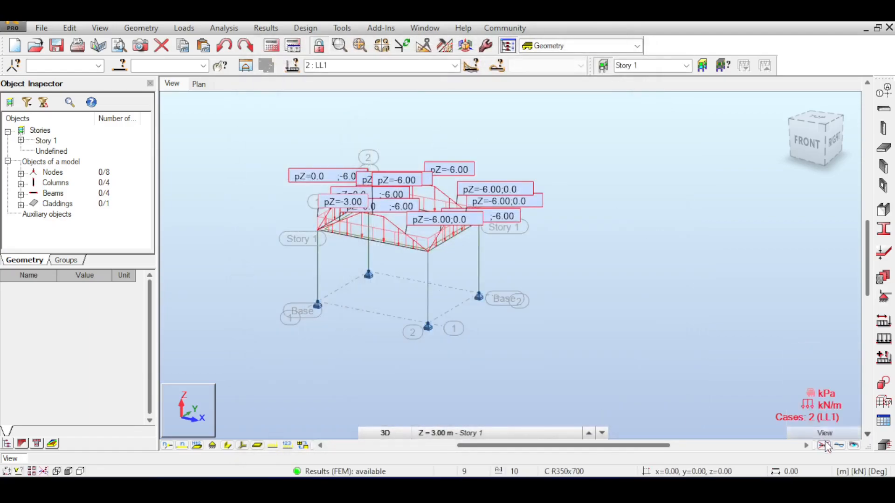
Step: Make ASCE 7-16 Direction_X the active case and display the automatically generated forces with their values
left_click(450, 69)
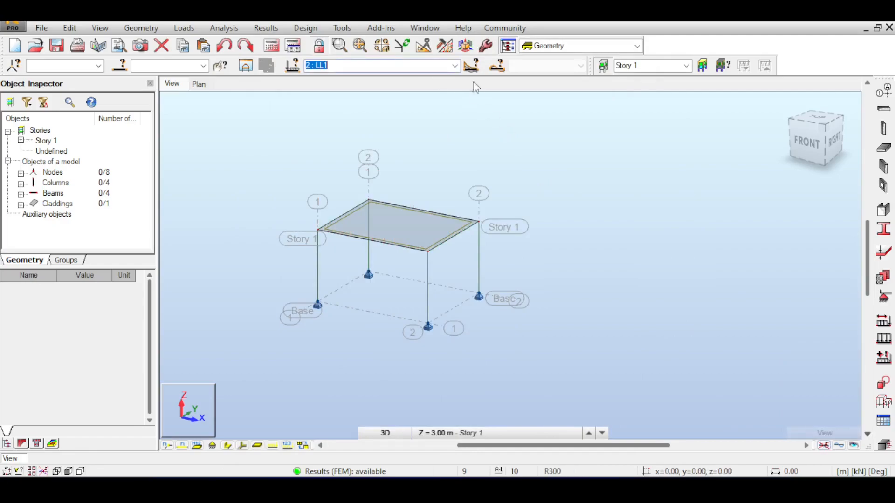
left_click(411, 94)
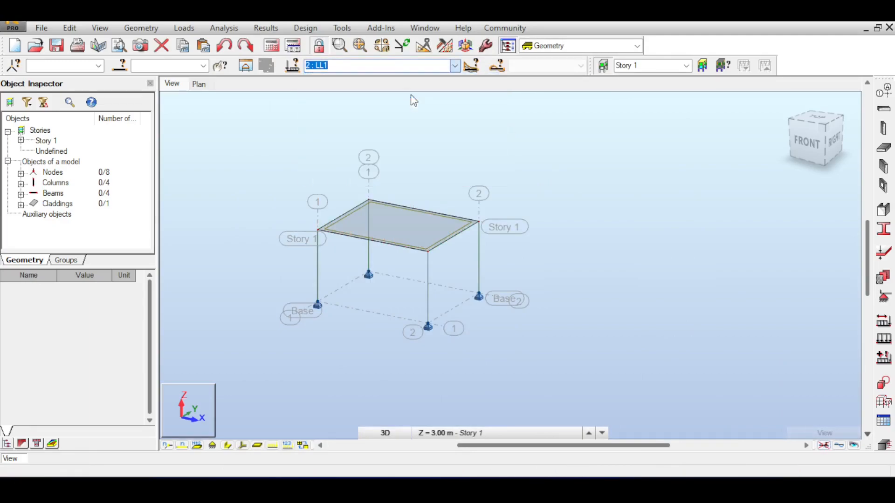
right_click(230, 171)
left_click(267, 299)
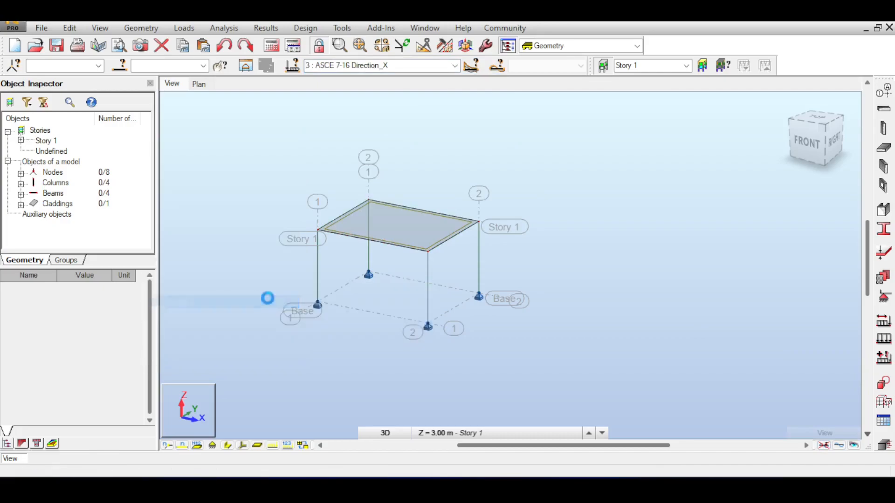
left_click(50, 134)
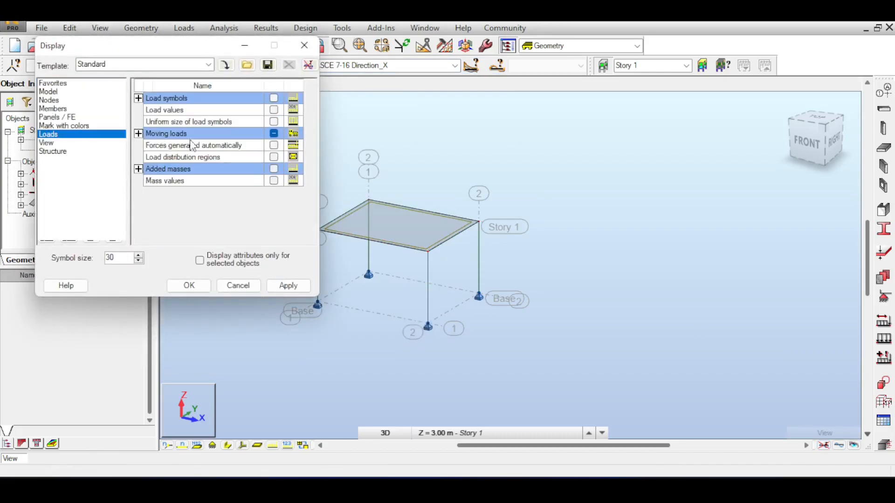
left_click(274, 145)
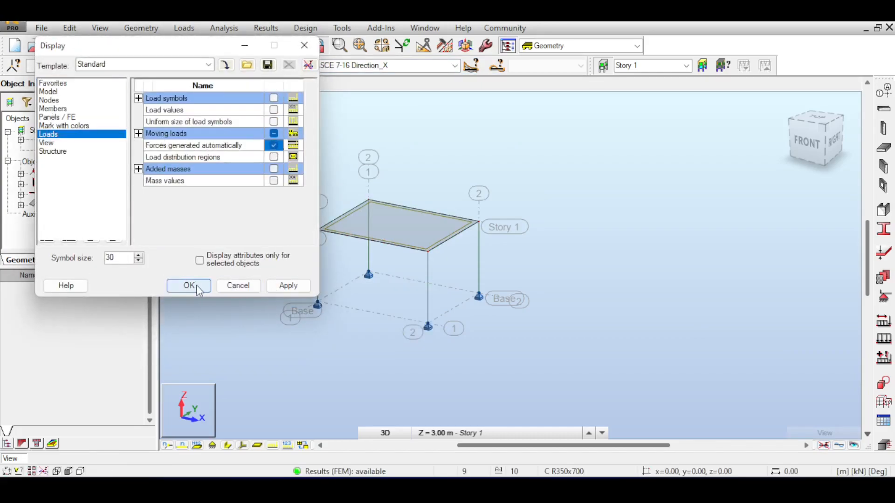
left_click(201, 289)
left_click(288, 446)
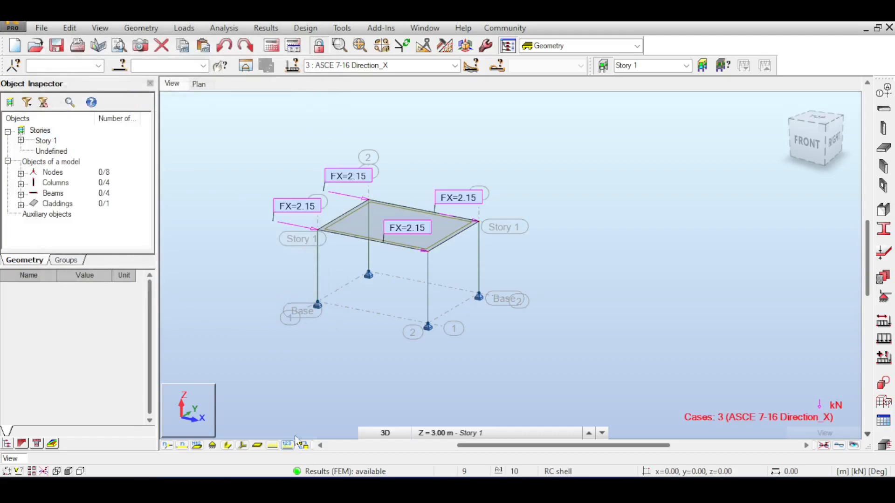
Step: Review the LL1 entry in the load to mass conversion settings and close the dialog
scroll(460, 188, "up", 1)
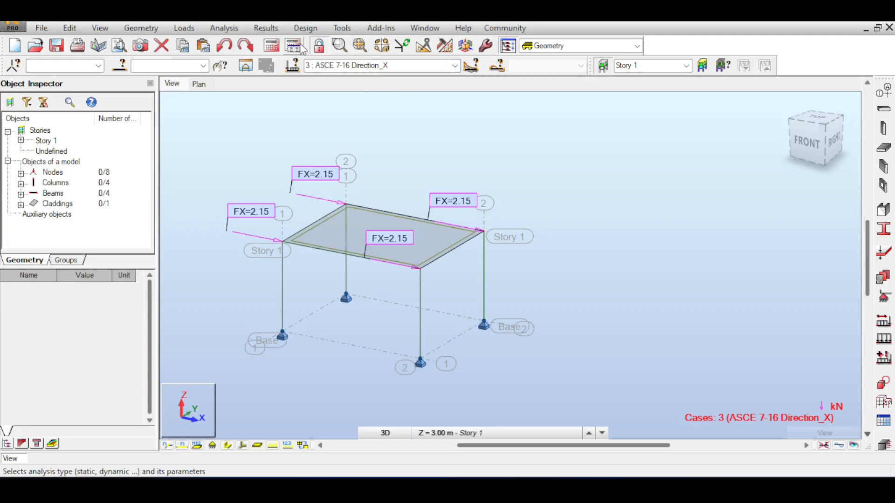
left_click_drag(420, 129, 351, 113)
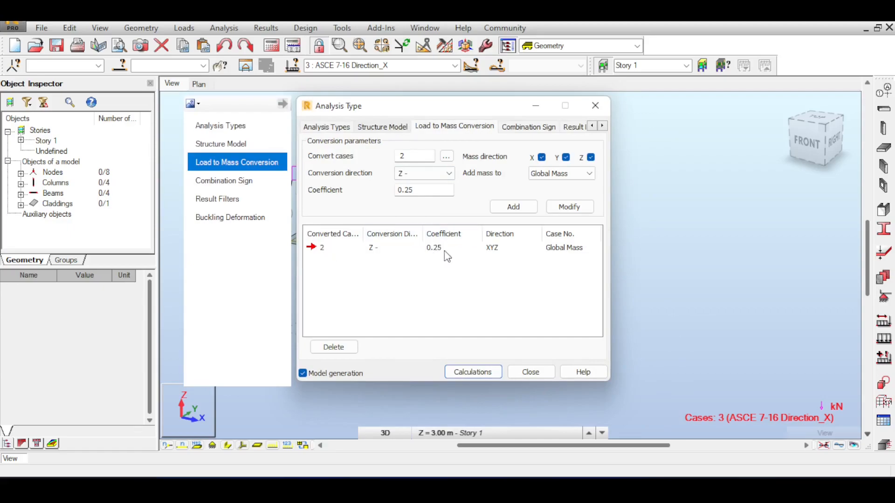
left_click(595, 105)
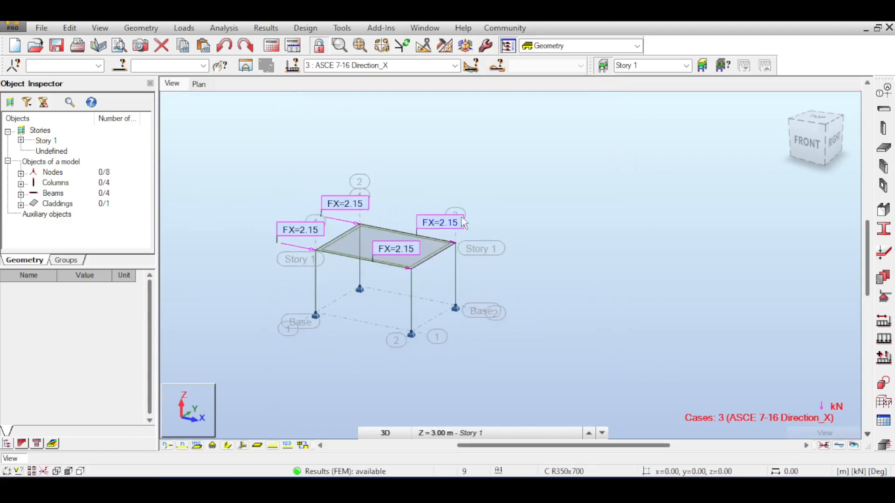
Step: Hide the automatically generated forces on the frame in the 3D view
left_click(815, 136)
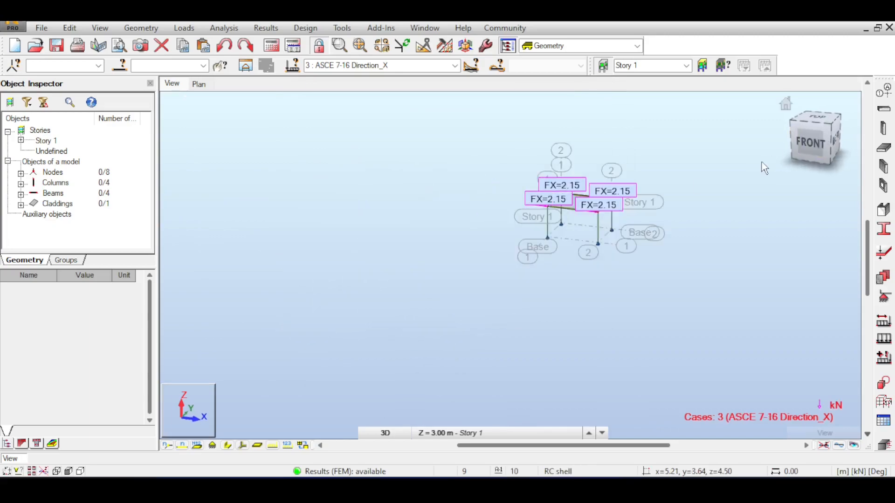
left_click(856, 148)
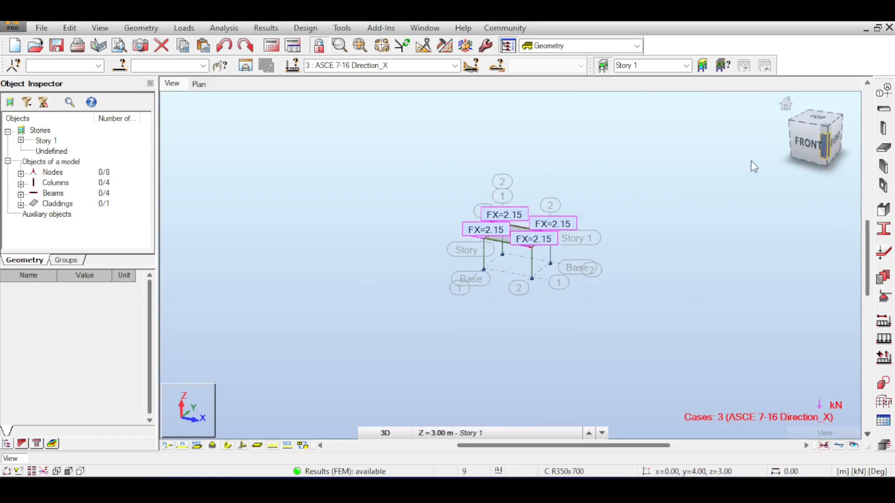
middle_click_drag(643, 204, 610, 207)
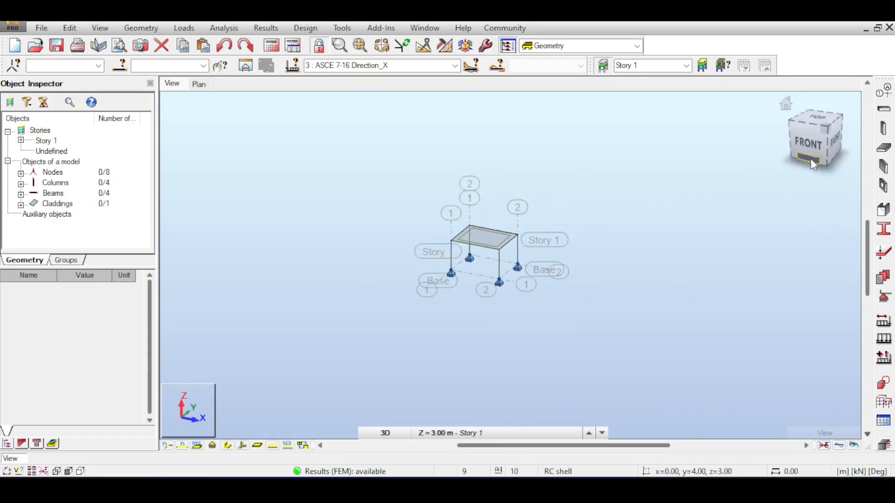
left_click(834, 144)
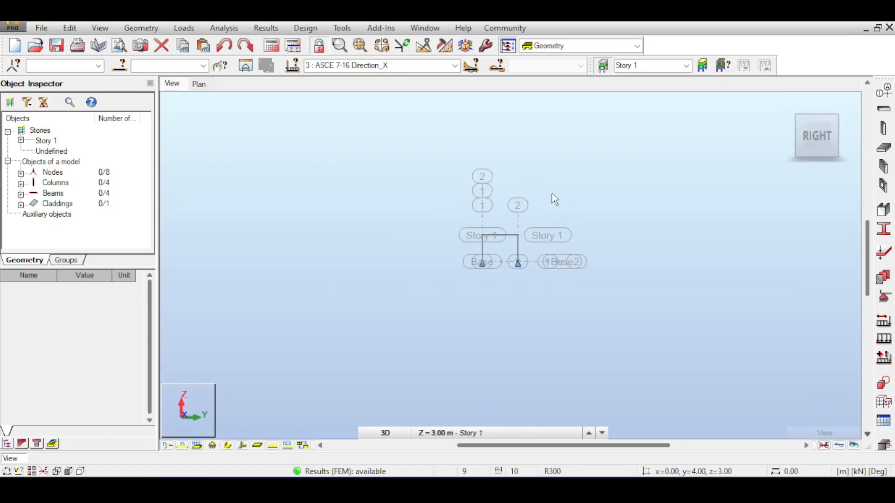
left_click_drag(511, 279, 510, 281)
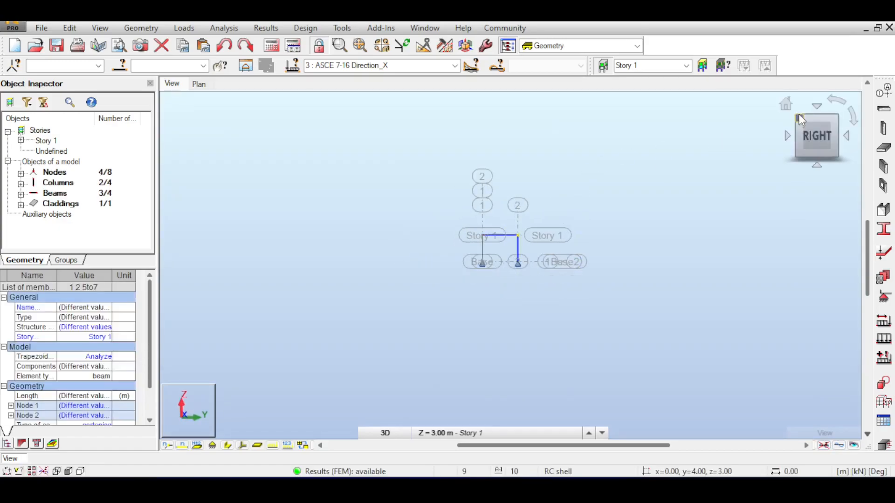
left_click(786, 104)
middle_click_drag(640, 192, 650, 169, "shift")
scroll(649, 168, "up", 1)
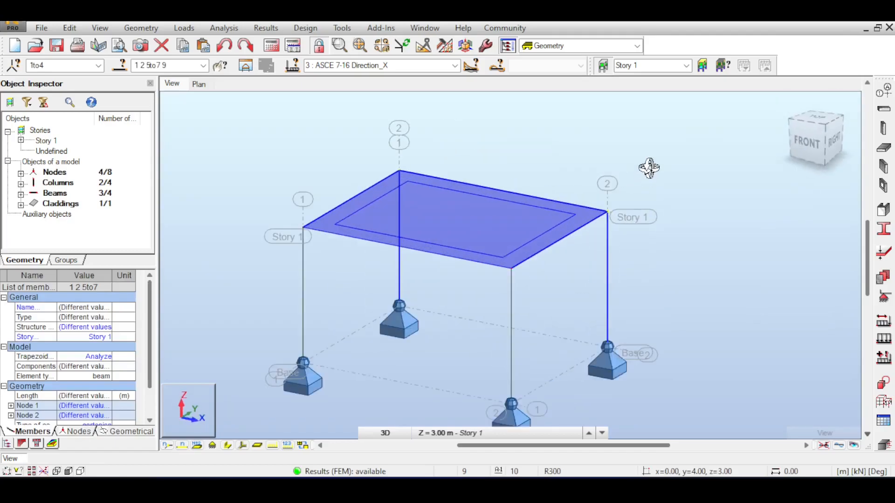
scroll(649, 168, "down", 2)
right_click(596, 160)
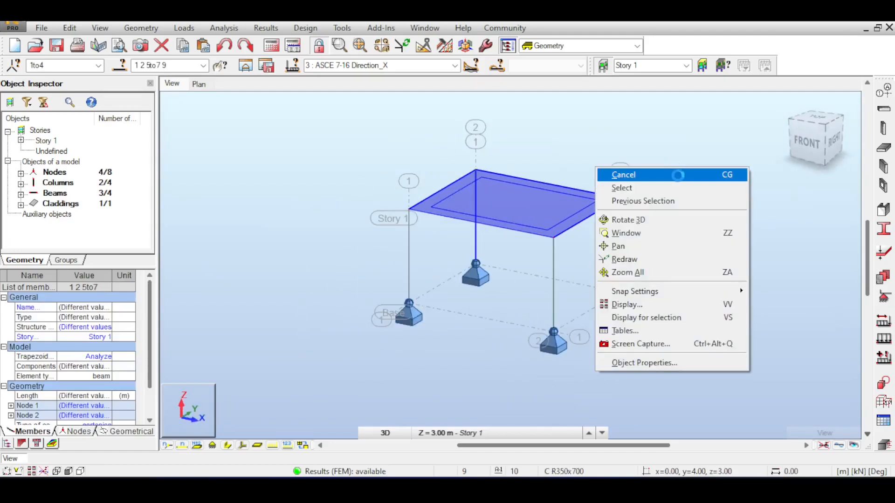
left_click(617, 173)
Step: Copy the bay's two far columns, three beams and cladding four times along Y with a translation vector of 0.00, 4.00, 0.00 m
left_click(831, 140)
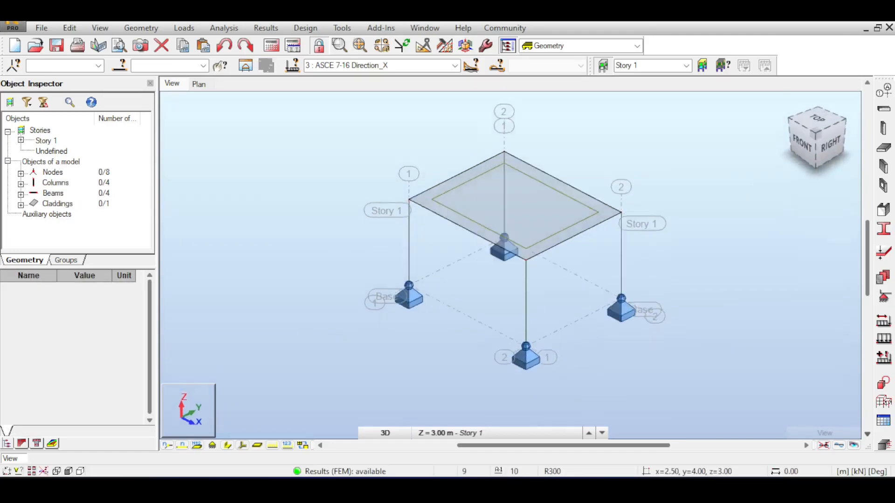
left_click_drag(534, 339, 524, 341)
middle_click_drag(524, 340, 418, 187, "shift")
scroll(389, 231, "down", 2)
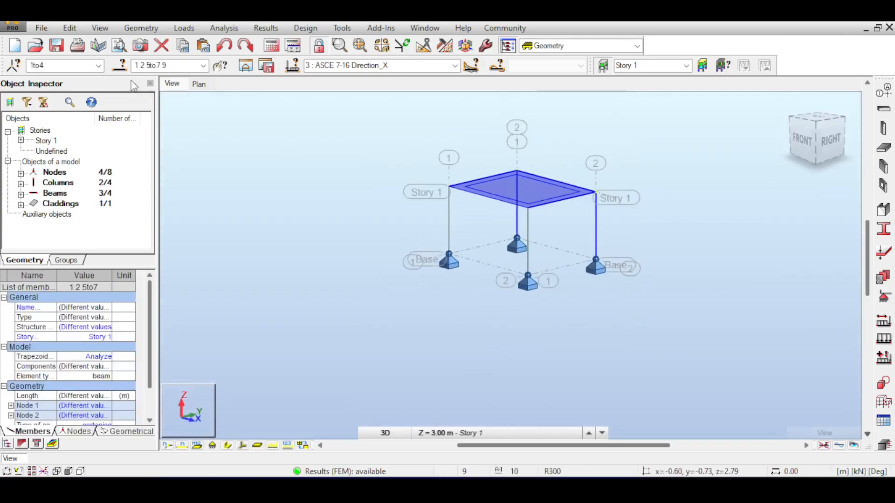
left_click(70, 28)
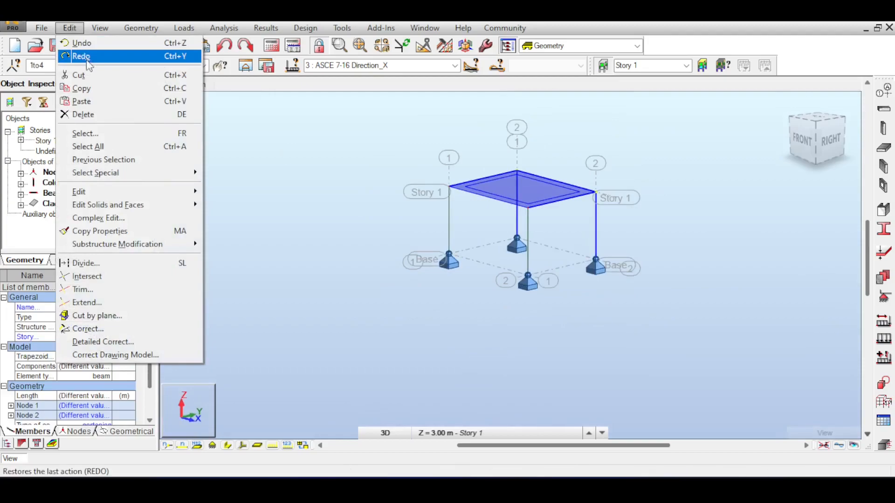
mouse_move(79, 192)
left_click(236, 191)
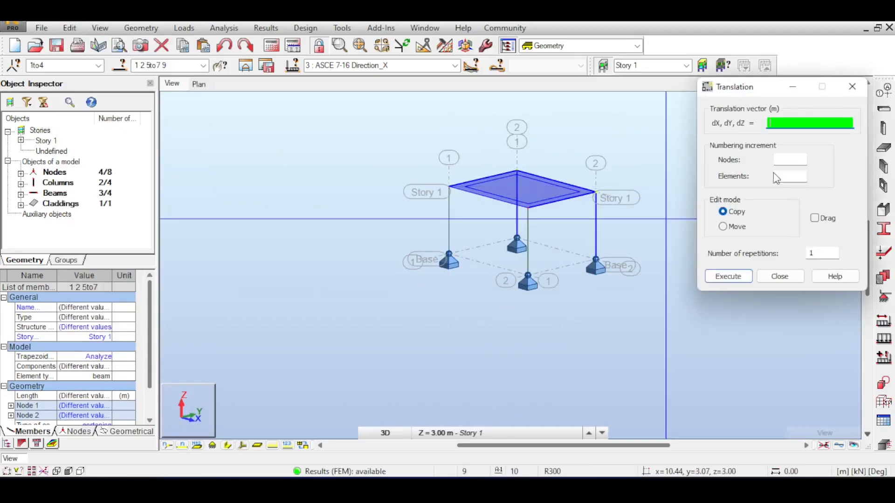
left_click(817, 252)
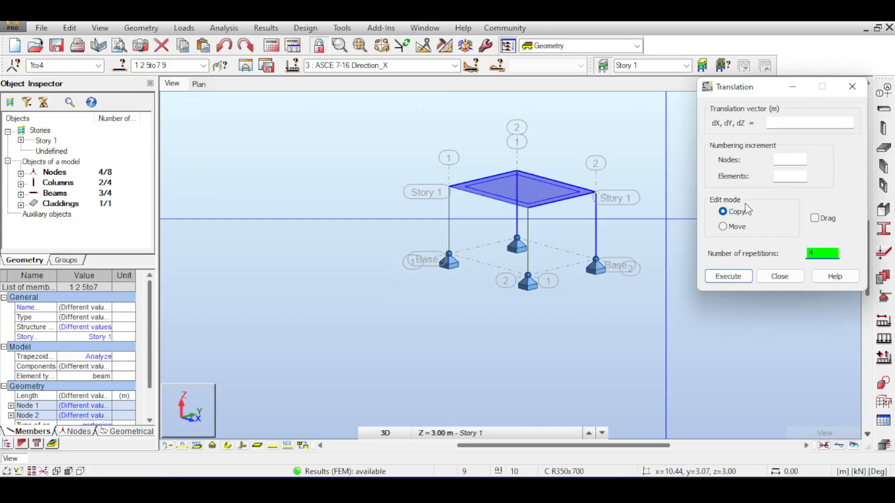
left_click(810, 123)
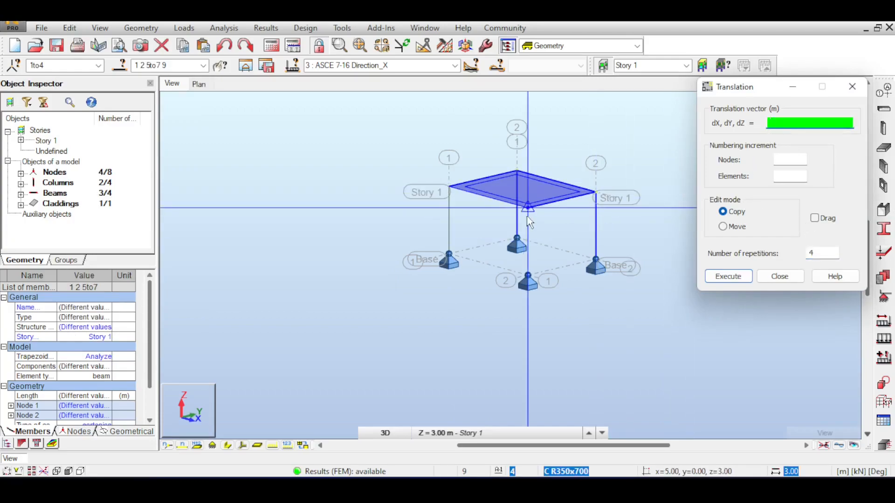
left_click(595, 192)
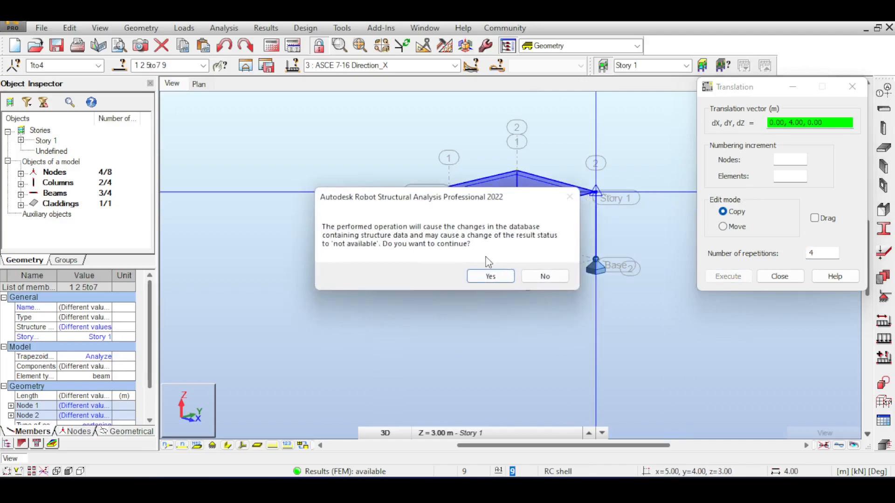
left_click(492, 273)
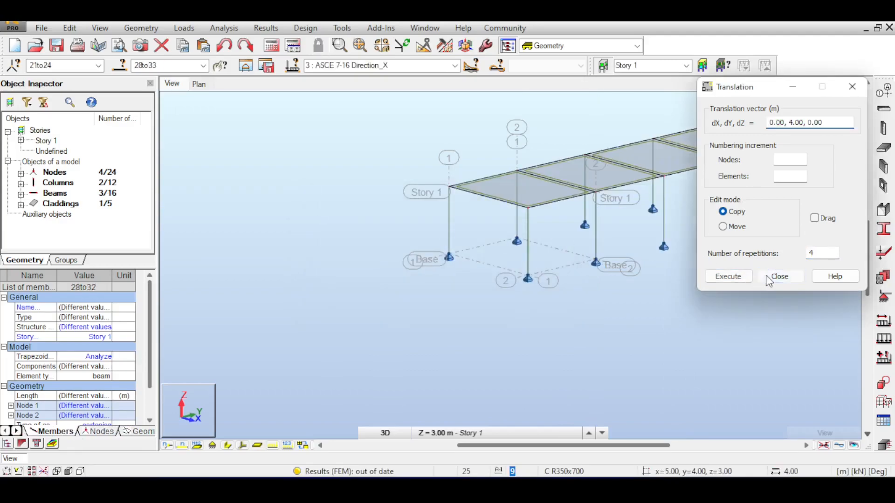
left_click(779, 276)
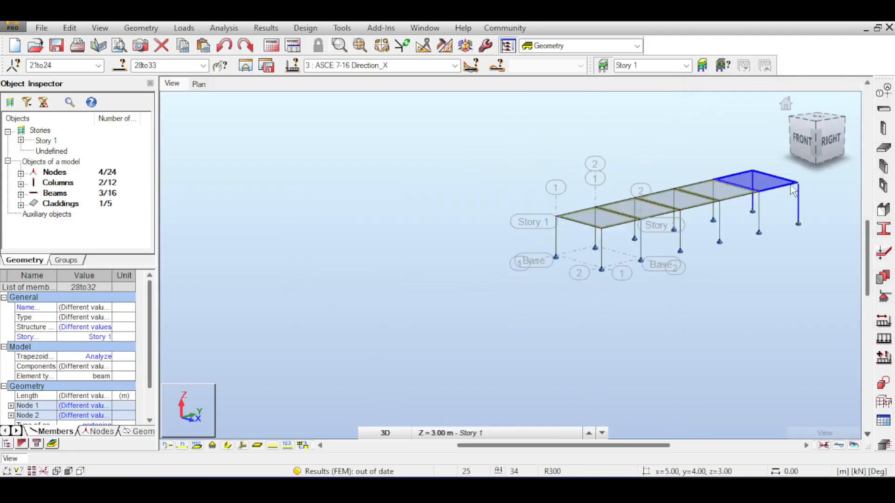
Step: Copy the row's six columns, eleven beams and five claddings four times along negative X with a translation vector of -5.00, 0.00, 0.00 m
left_click(816, 144)
left_click(750, 162)
left_click_drag(804, 149, 674, 286)
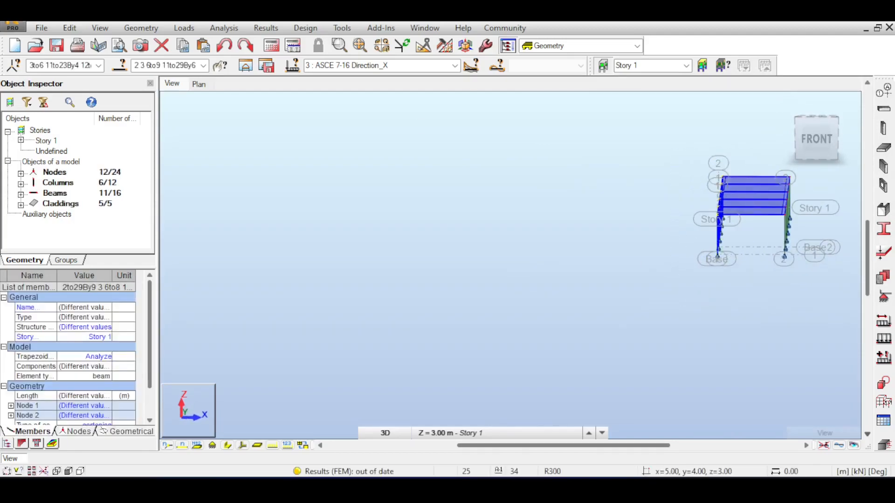
left_click(67, 28)
mouse_move(121, 191)
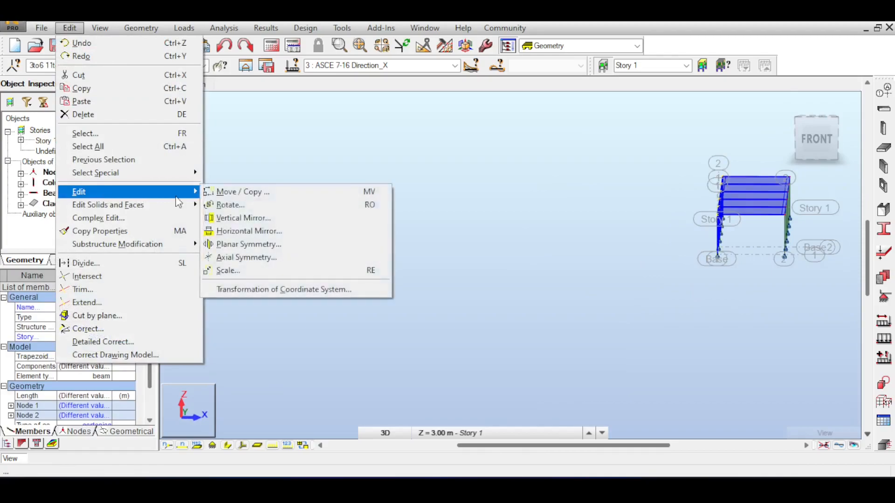
left_click(240, 192)
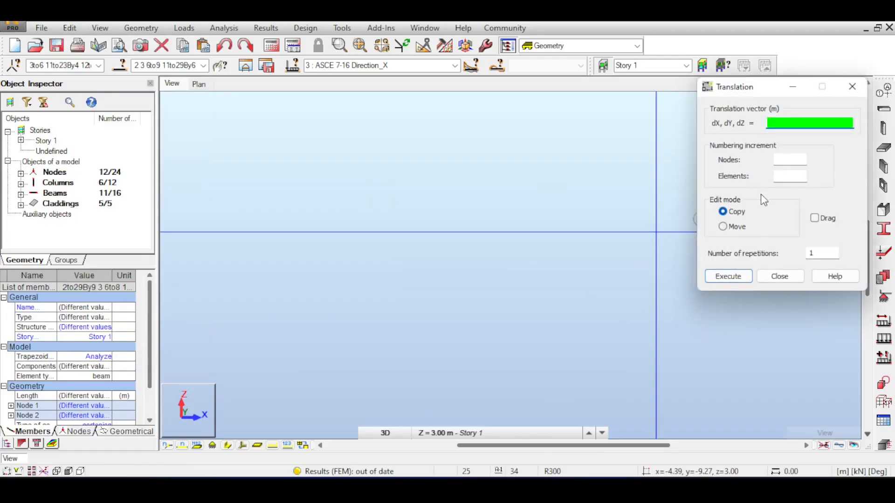
left_click_drag(752, 91, 426, 187)
left_click(496, 349)
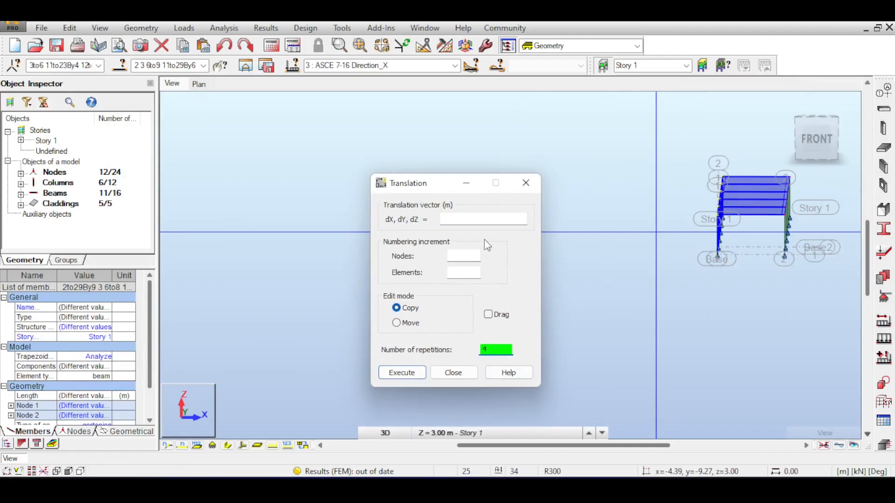
left_click(485, 219)
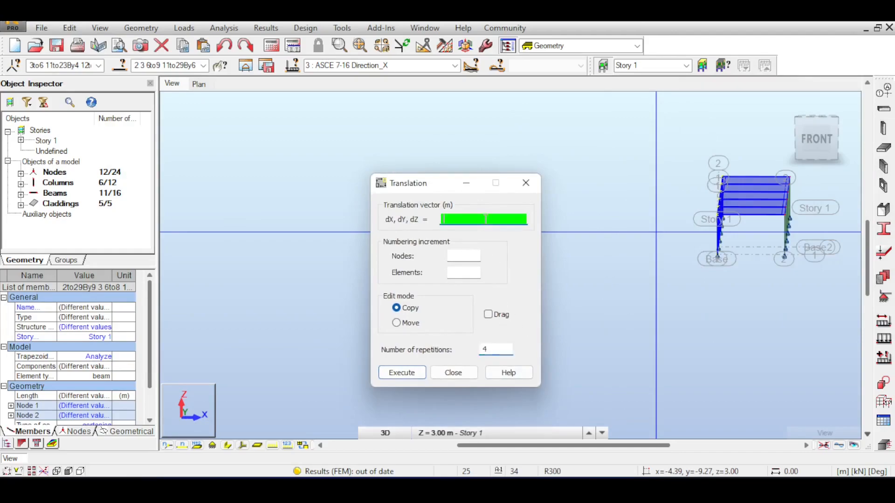
left_click(787, 216)
left_click(720, 215)
scroll(720, 219, "up", 3)
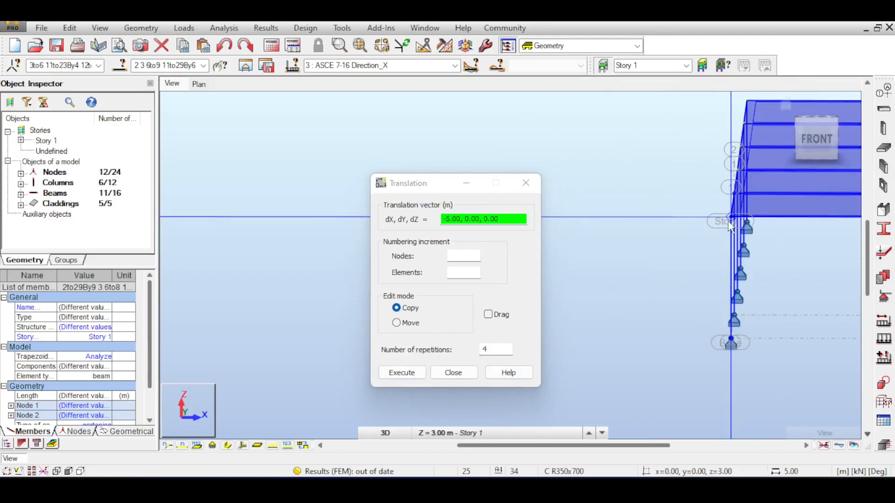
left_click(728, 221)
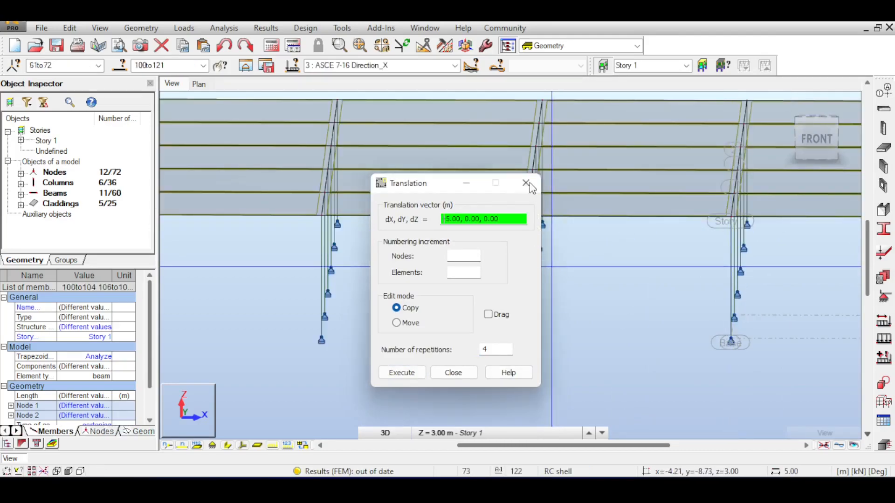
left_click(526, 183)
scroll(653, 176, "down", 5)
left_click(286, 130)
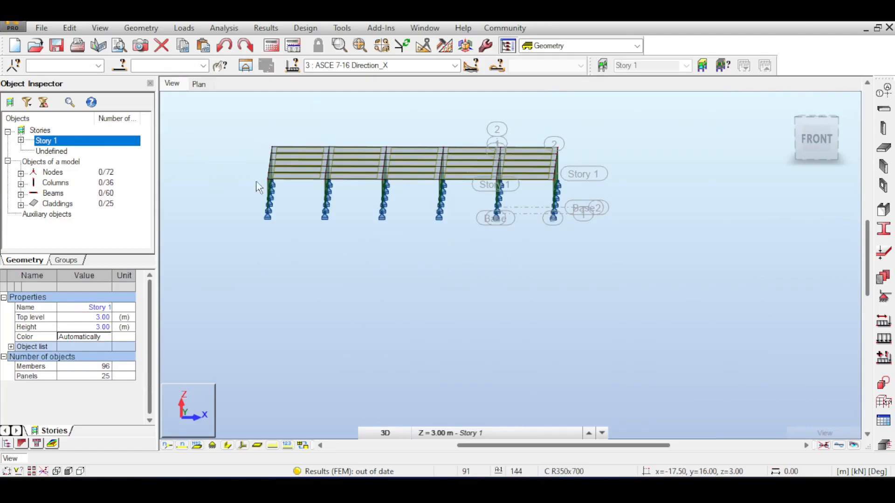
left_click_drag(241, 123, 304, 232)
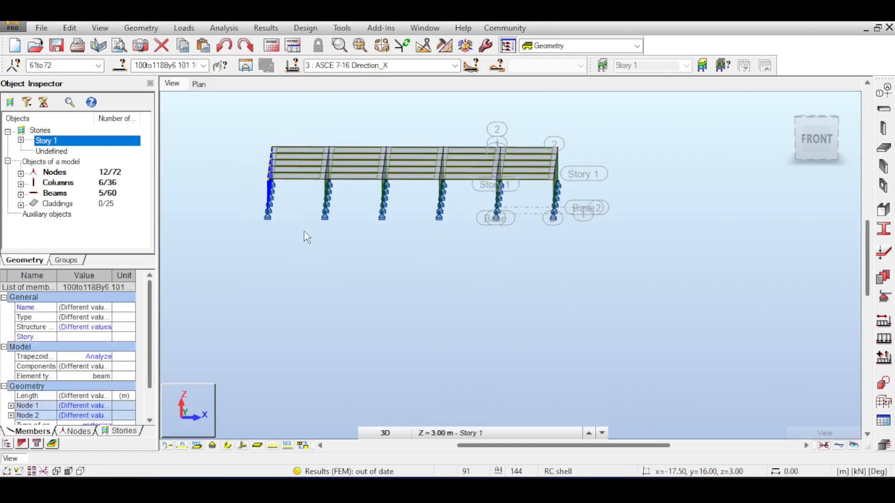
middle_click_drag(346, 234, 299, 213)
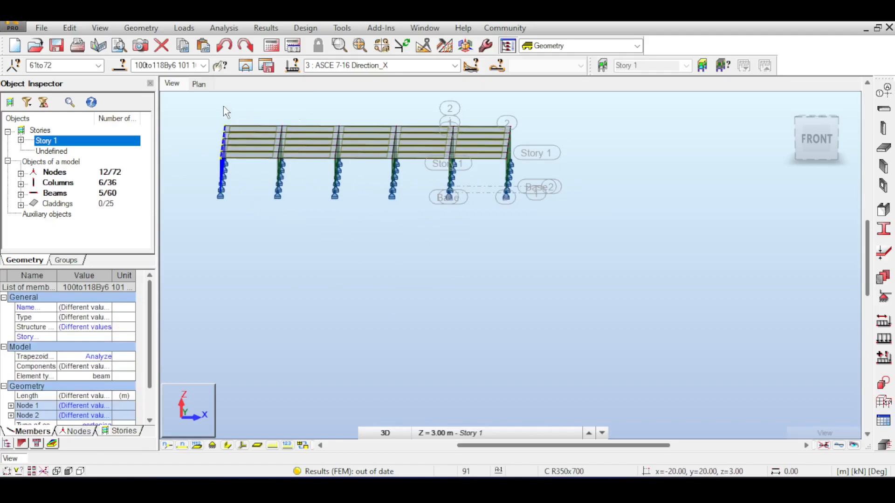
middle_click_drag(223, 105, 264, 116)
left_click(265, 124)
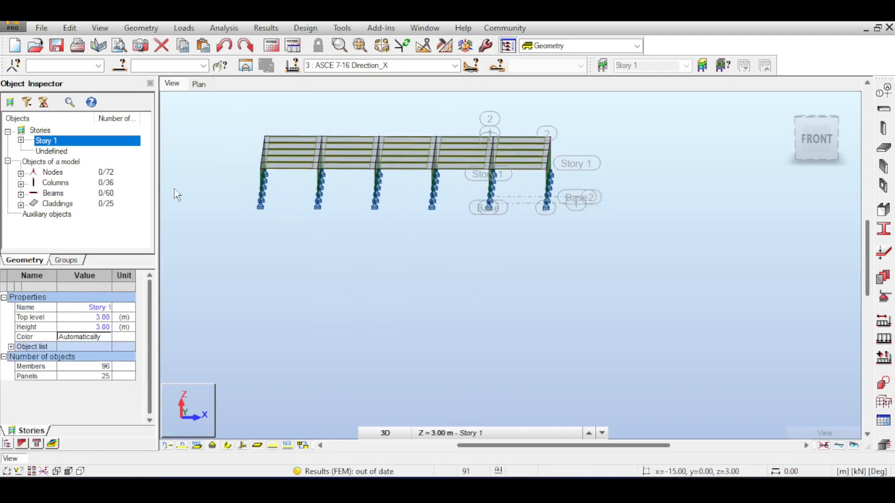
Step: Copy Story 1 once above itself with a height of 3.00 m
right_click(50, 145)
mouse_move(116, 148)
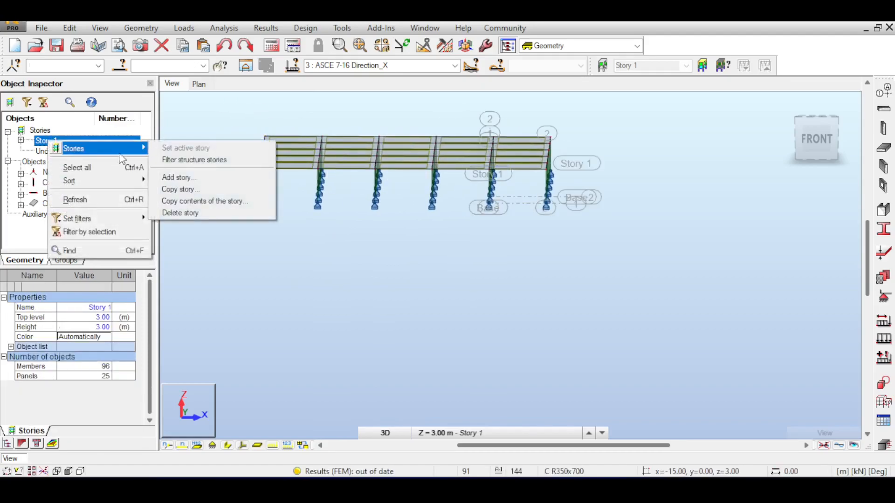
left_click(218, 190)
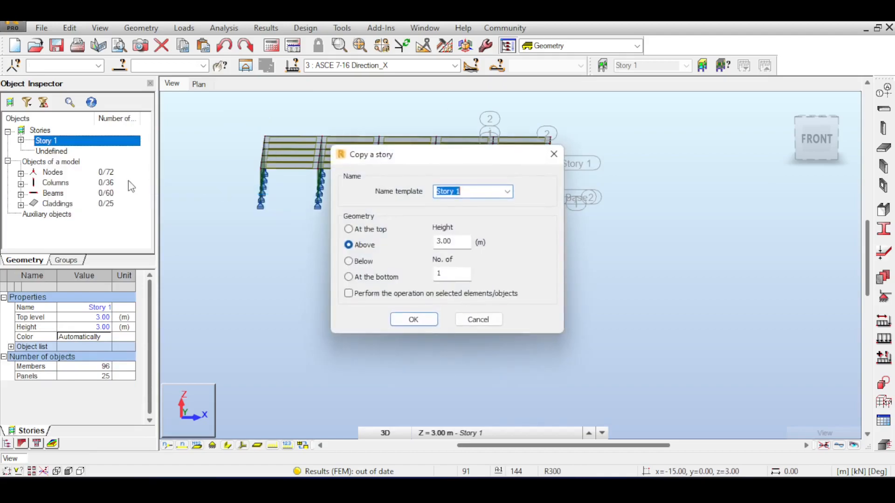
left_click(405, 317)
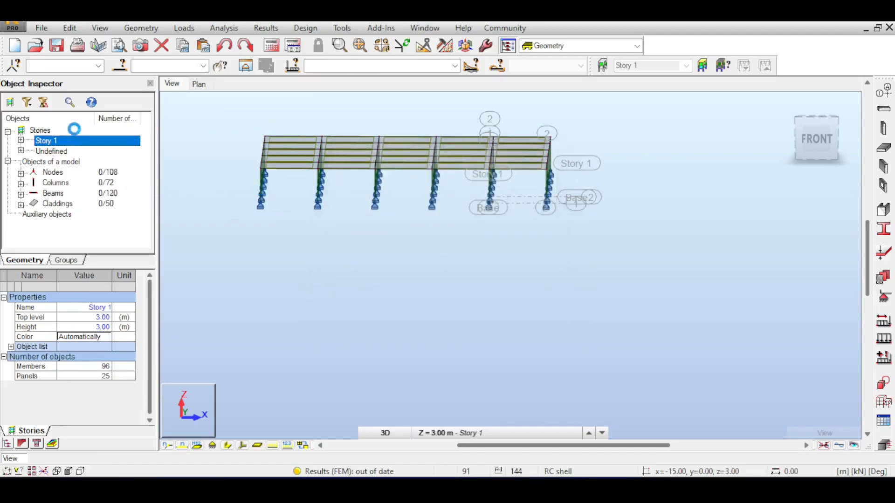
Step: Copy Story 2 once to create a third story above it
left_click(50, 141)
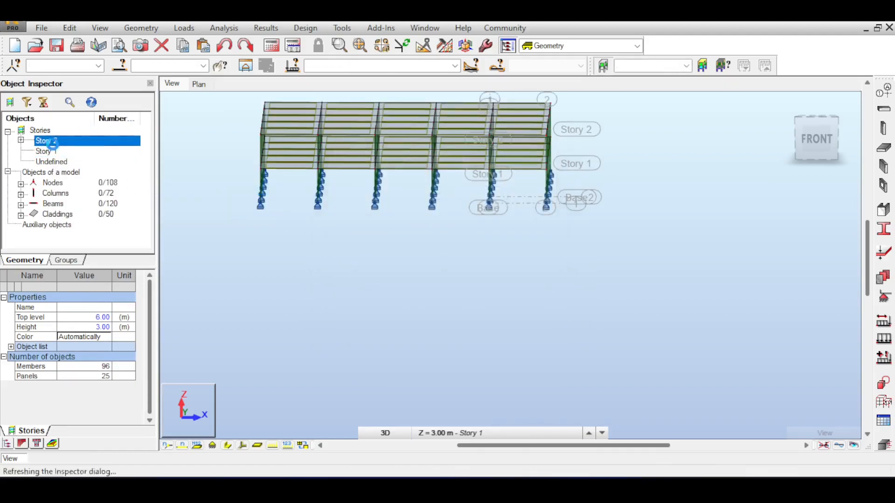
right_click(52, 143)
mouse_move(140, 153)
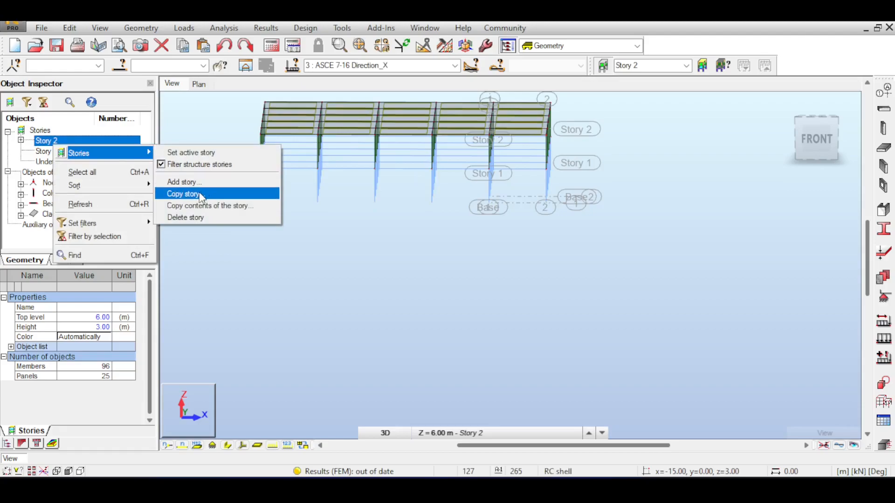
left_click(202, 195)
left_click(413, 319)
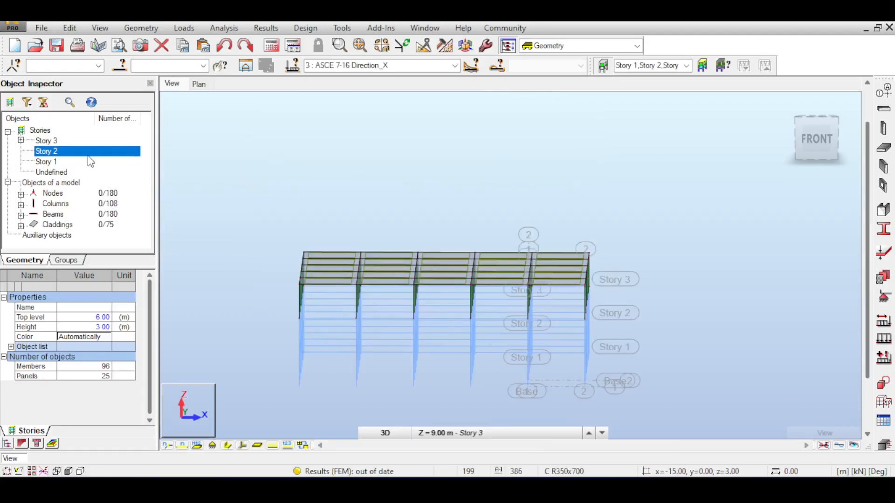
Step: Copy Story 3 once above itself with a height of 3.00 m to create the fourth story
right_click(49, 140)
mouse_move(105, 147)
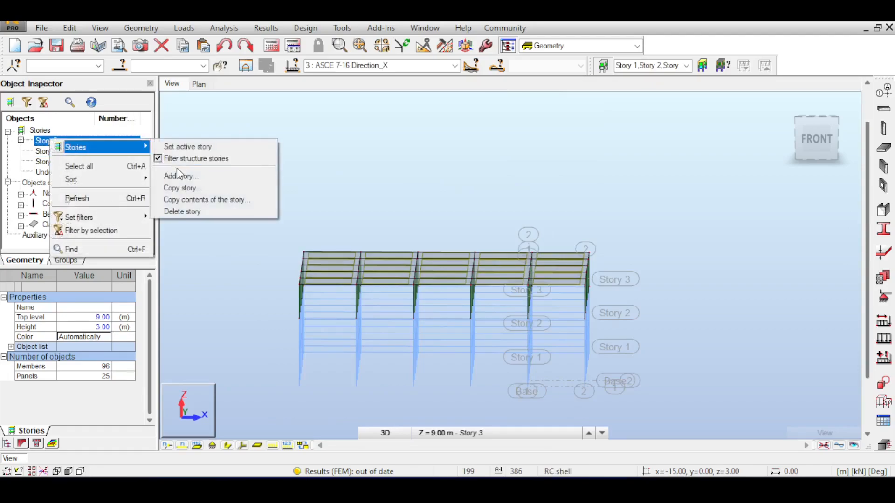
left_click(183, 187)
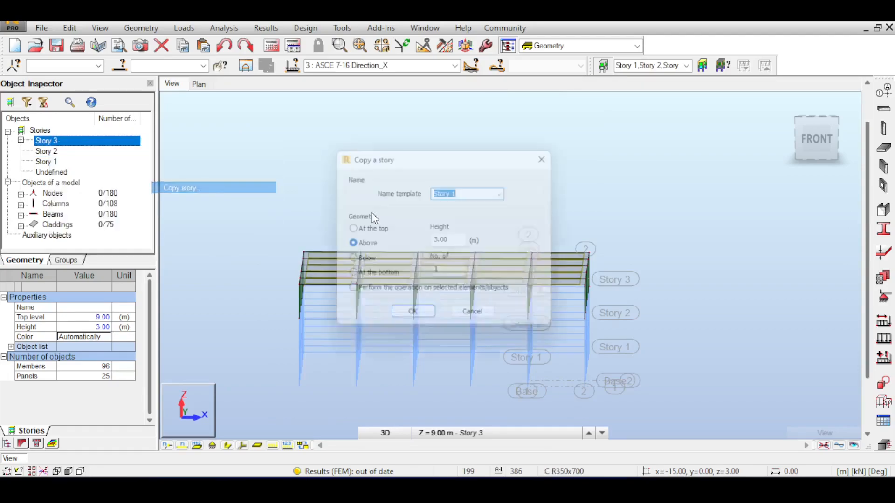
left_click(403, 325)
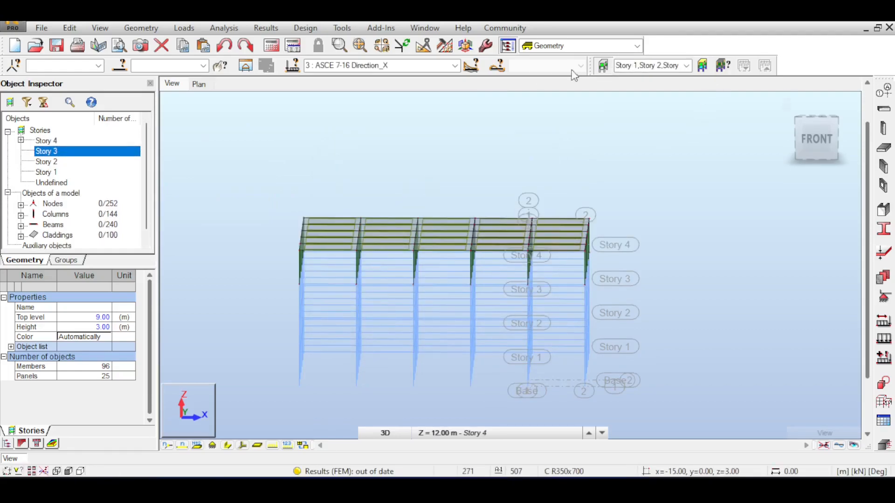
Step: Run the calculations for the expanded four-story frame
left_click(273, 47)
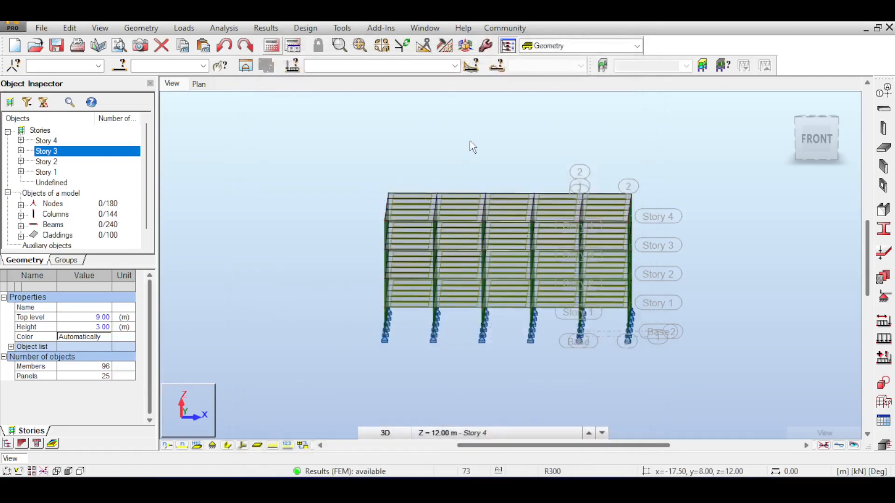
middle_click_drag(469, 142, 514, 113)
scroll(514, 113, "up", 2)
middle_click_drag(495, 154, 576, 108)
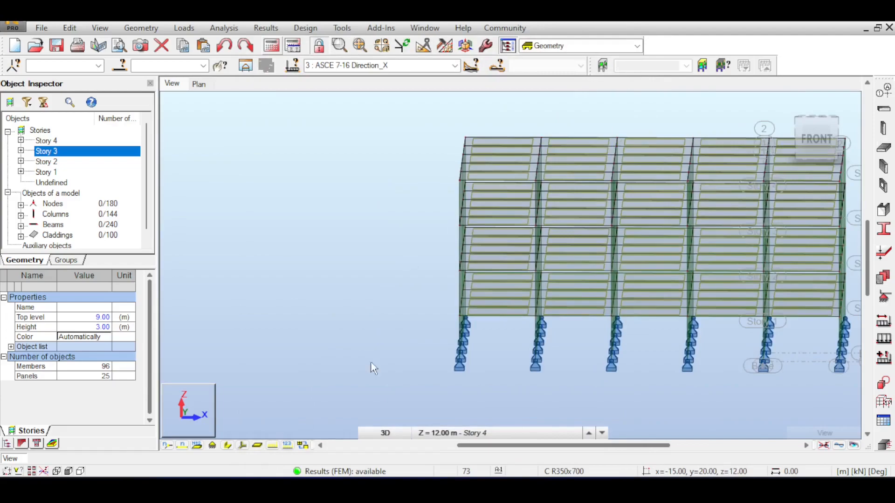
Step: Display the automatically generated forces of the ASCE 7-16 Direction_X case on the four-story frame
right_click(286, 251)
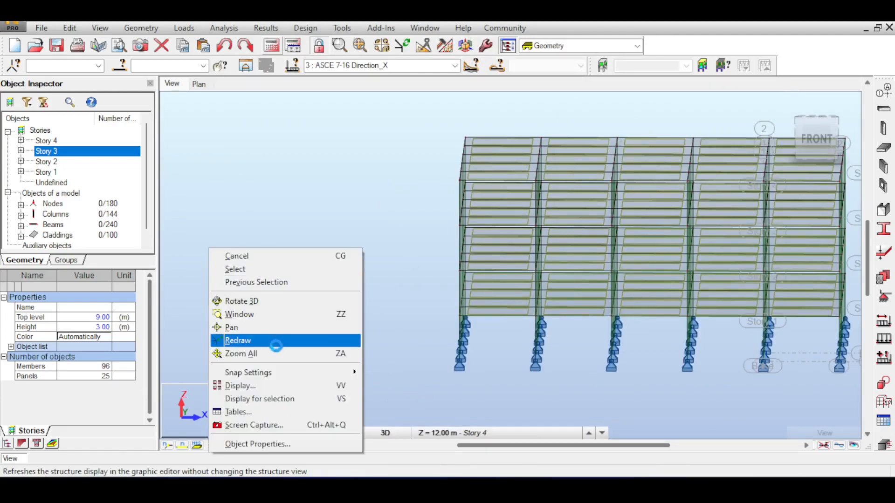
left_click(277, 390)
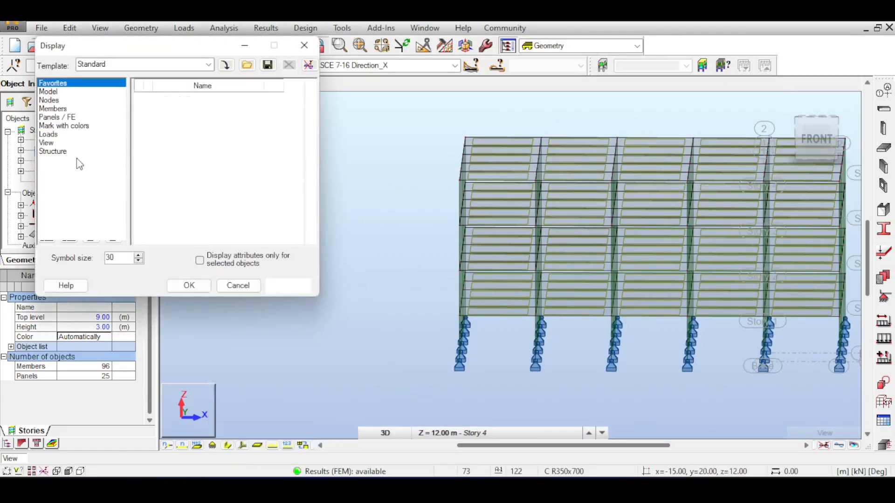
left_click(51, 135)
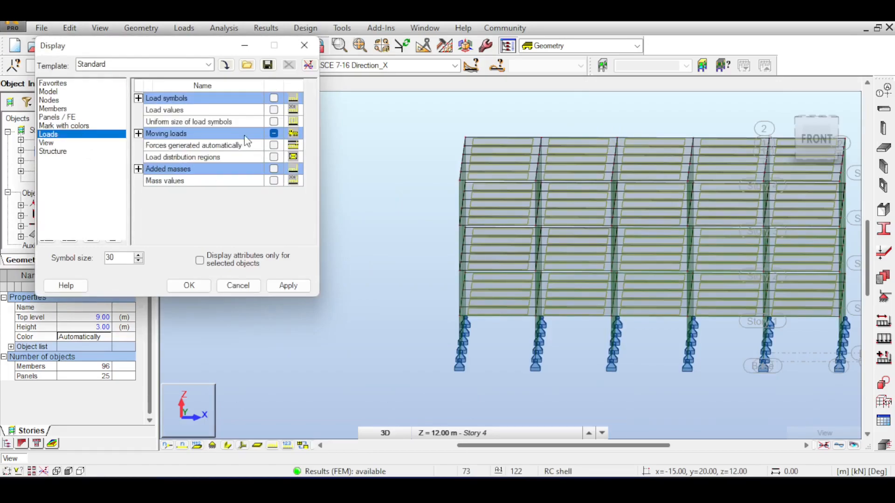
left_click(274, 145)
left_click(282, 286)
left_click(189, 286)
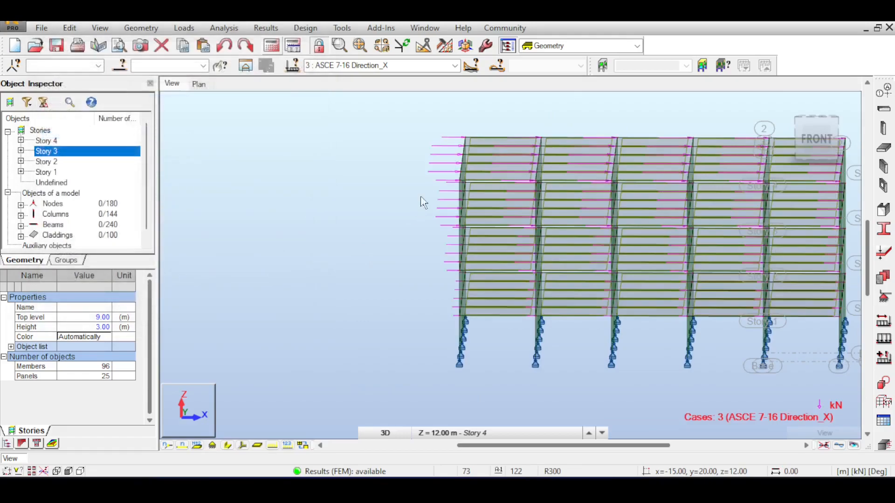
Step: Examine how the ASCE 7-16 Direction_X forces distribute over the four stories in front and isometric views
scroll(499, 149, "up", 3)
left_click_drag(819, 136, 815, 135)
scroll(496, 218, "down", 1)
scroll(497, 218, "down", 1)
middle_click_drag(497, 217, 535, 157)
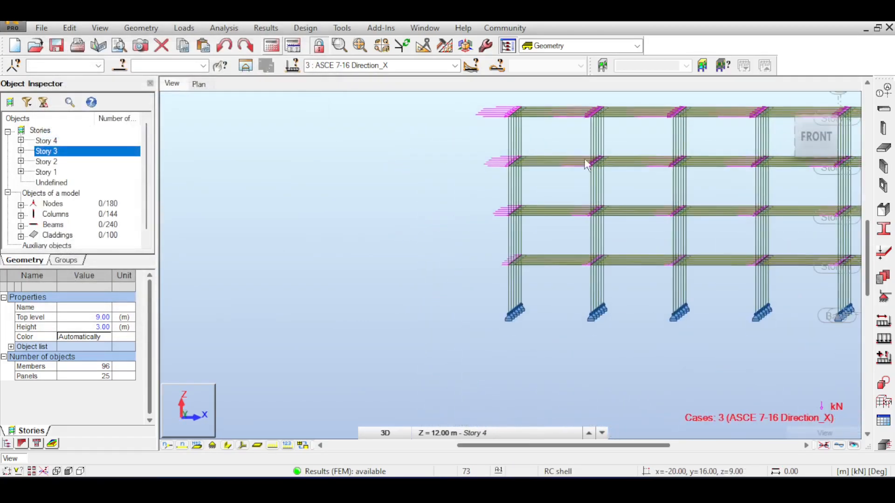
left_click(815, 147)
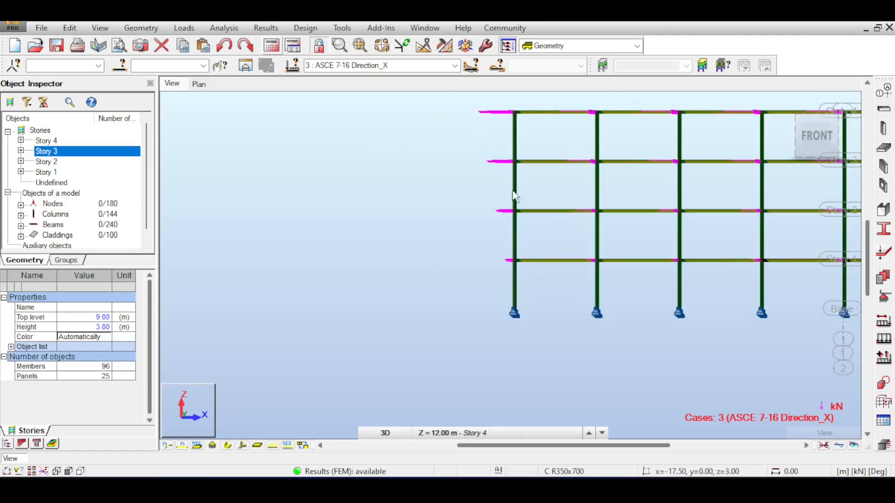
middle_click_drag(471, 136, 483, 163)
left_click_drag(817, 137, 790, 164)
scroll(709, 170, "down", 3)
middle_click_drag(716, 166, 523, 128)
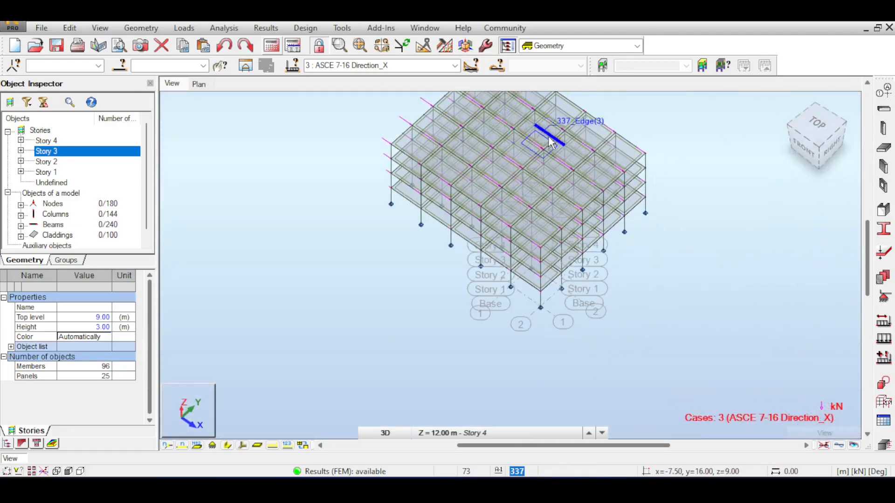
Step: Delete the cladding panel in the rear corner bay of the Story 4 roof at z = 12.00 m
scroll(548, 139, "down", 3)
scroll(553, 138, "up", 5)
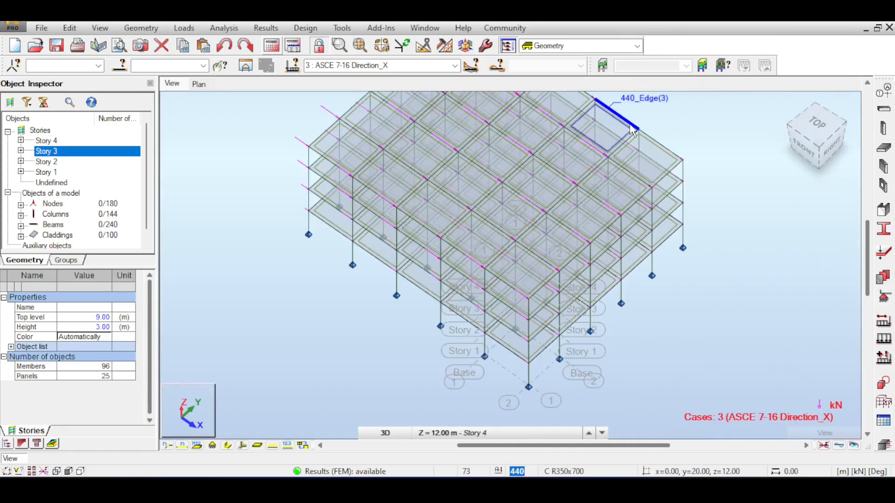
scroll(634, 133, "up", 5)
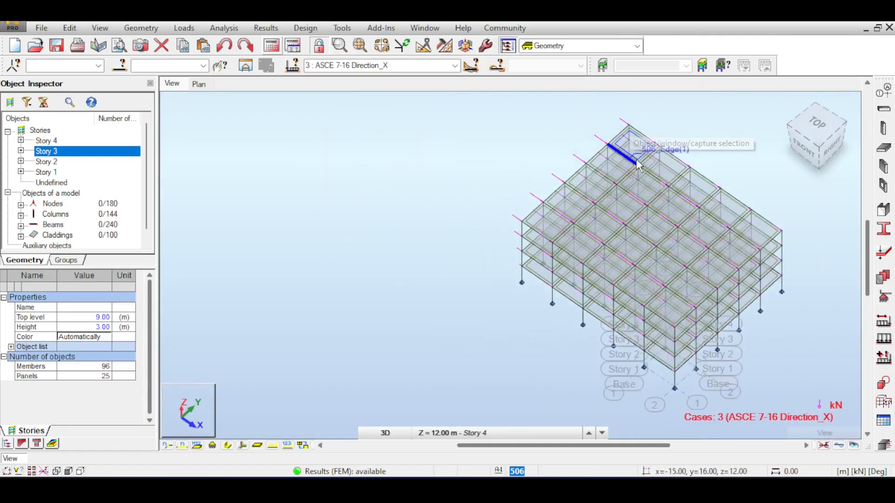
middle_click_drag(751, 91, 712, 168)
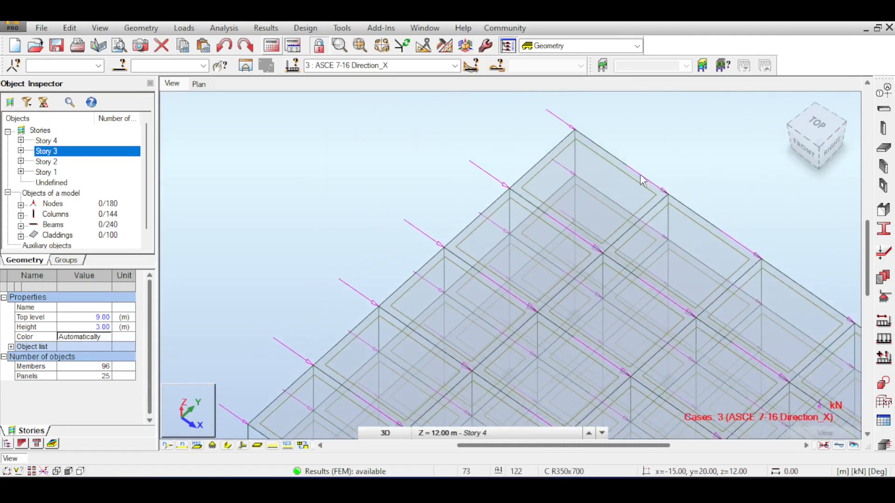
left_click(631, 177)
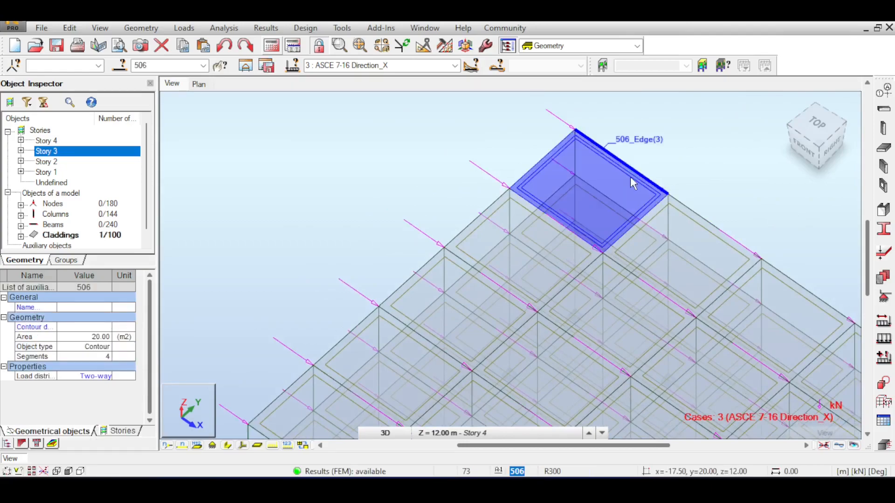
key("Delete")
Step: Model an R300 shell floor slab by contour through the four corner nodes of the empty Story 4 corner bay
left_click(886, 150)
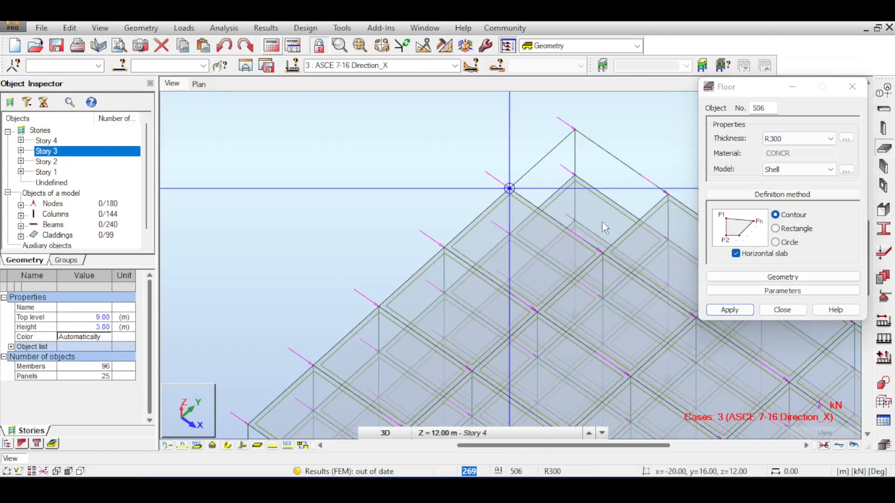
left_click(608, 255)
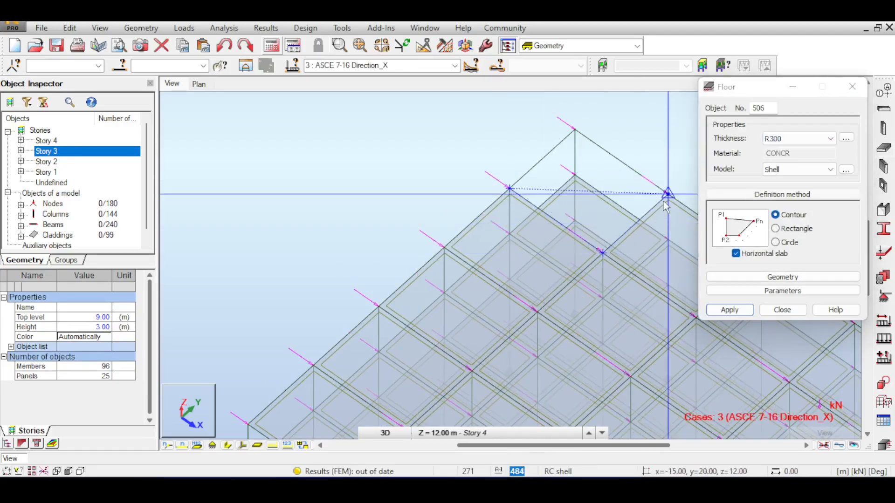
left_click(680, 201)
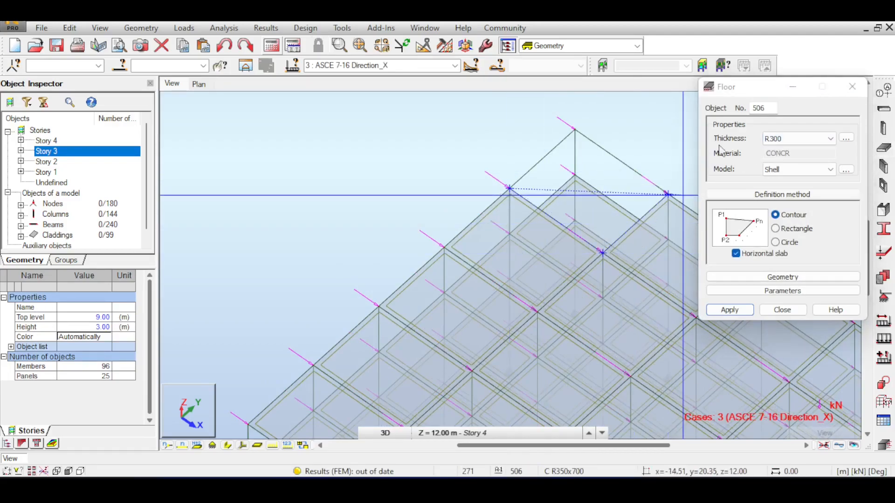
left_click(575, 129)
left_click(519, 186)
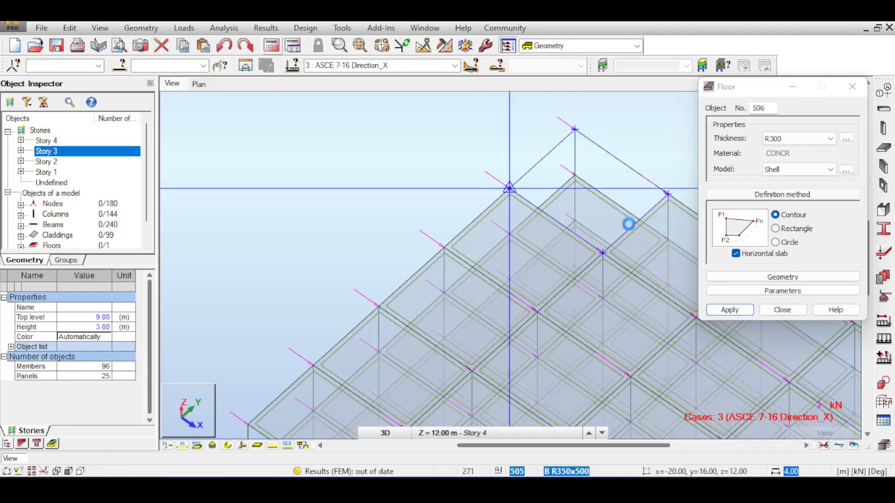
left_click(782, 310)
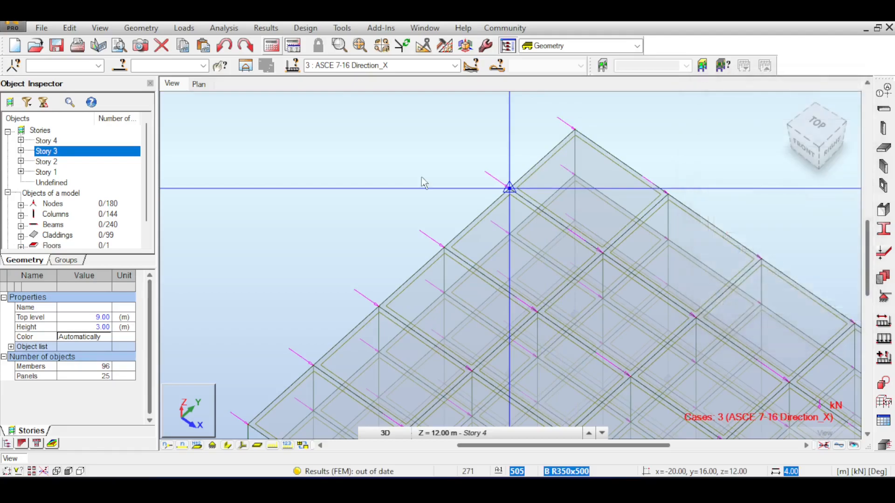
Step: Rerun the calculations and show the load values on the meshed corner slab
left_click(272, 45)
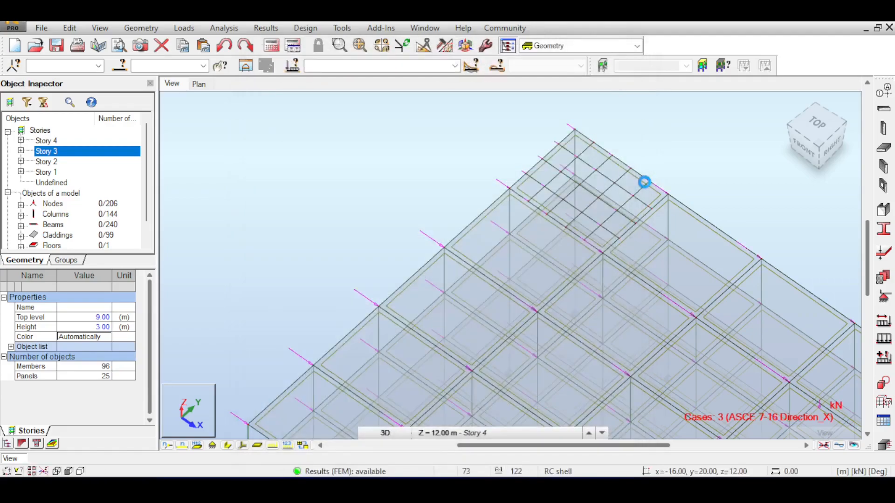
scroll(641, 193, "up", 5)
scroll(583, 192, "up", 2)
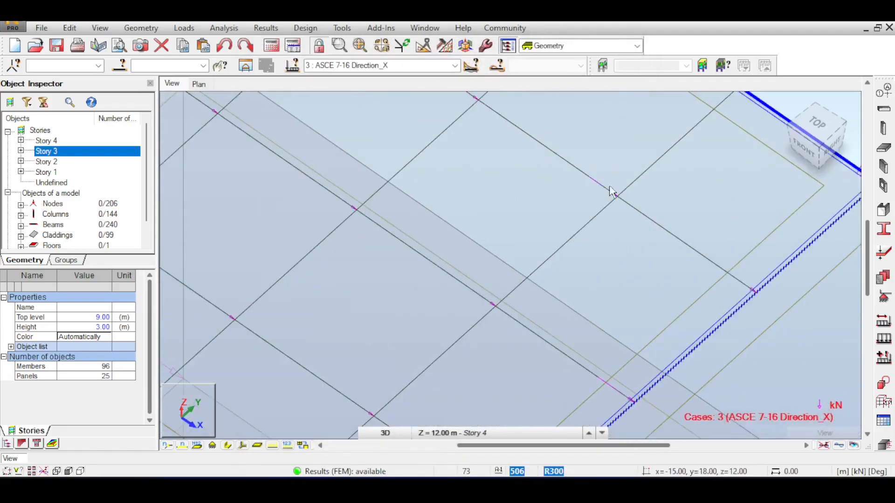
left_click(289, 446)
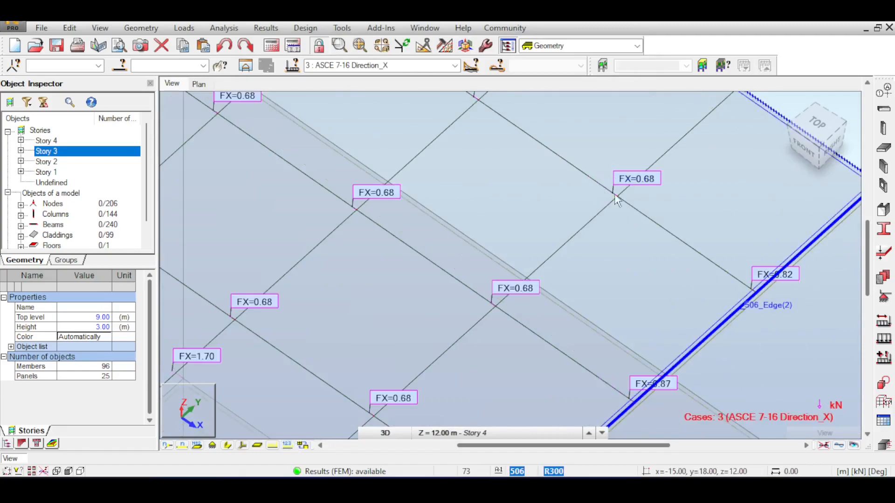
Step: Compare the FX forces at the corner slab's mesh nodes with those at the surrounding frame nodes
scroll(651, 193, "down", 1)
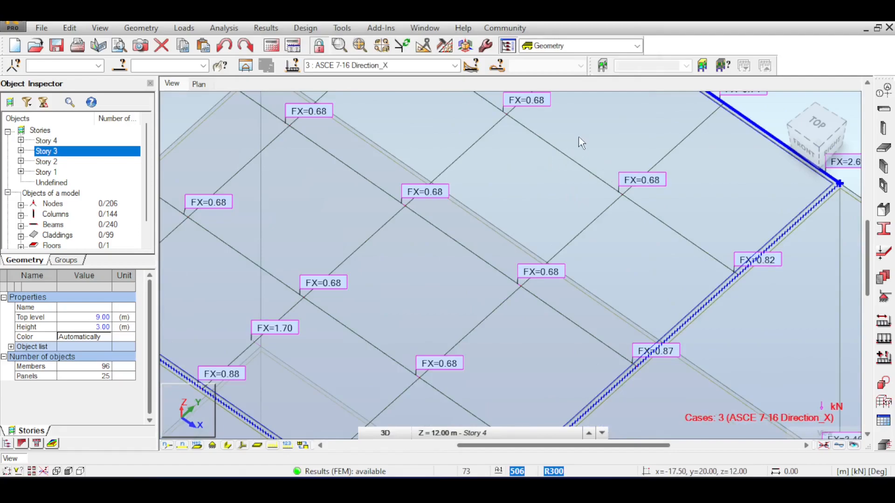
scroll(581, 139, "down", 2)
middle_click_drag(660, 132, 615, 200)
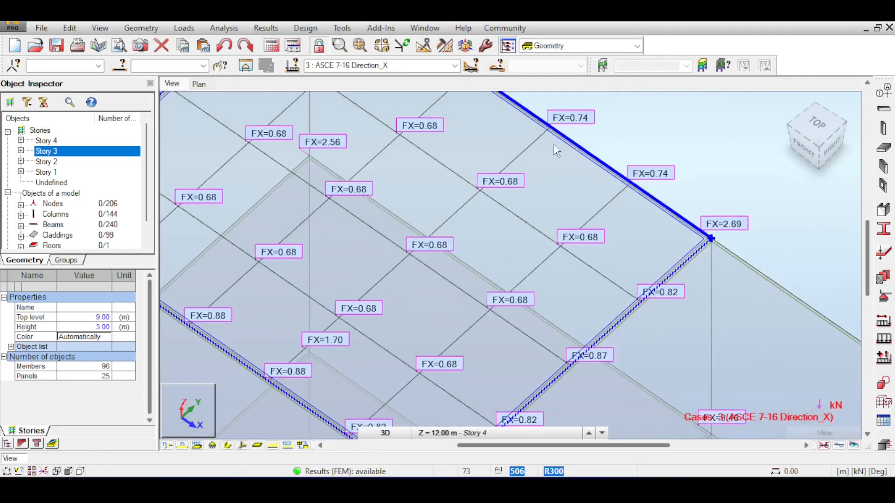
scroll(582, 224, "down", 5)
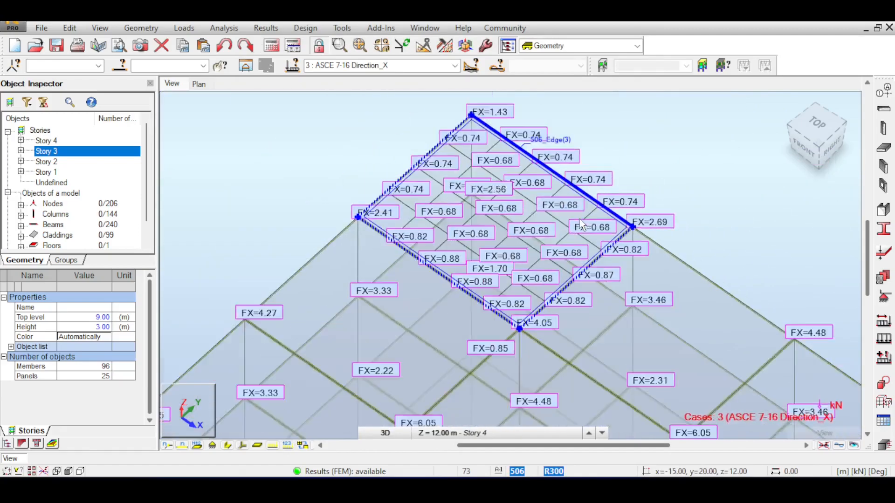
scroll(606, 208, "up", 5)
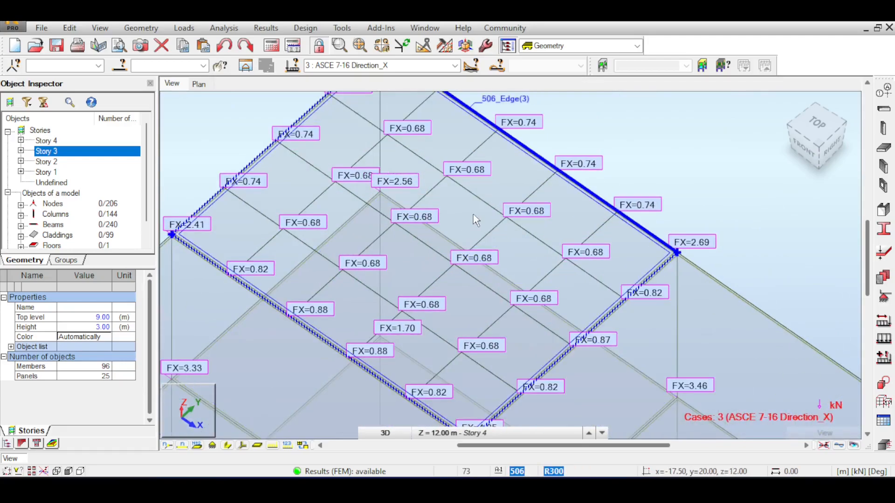
scroll(475, 219, "down", 5)
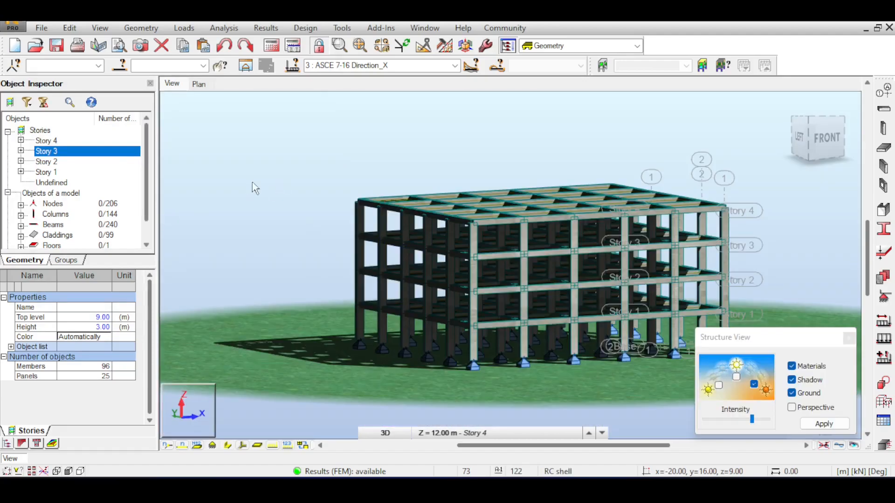
Step: Turn on the display of automatically generated forces in the rendered structure view
right_click(254, 175)
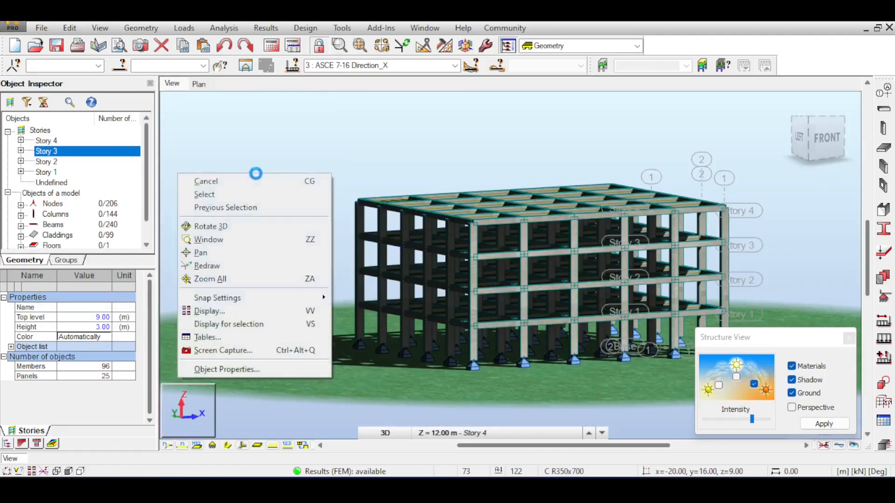
left_click(233, 308)
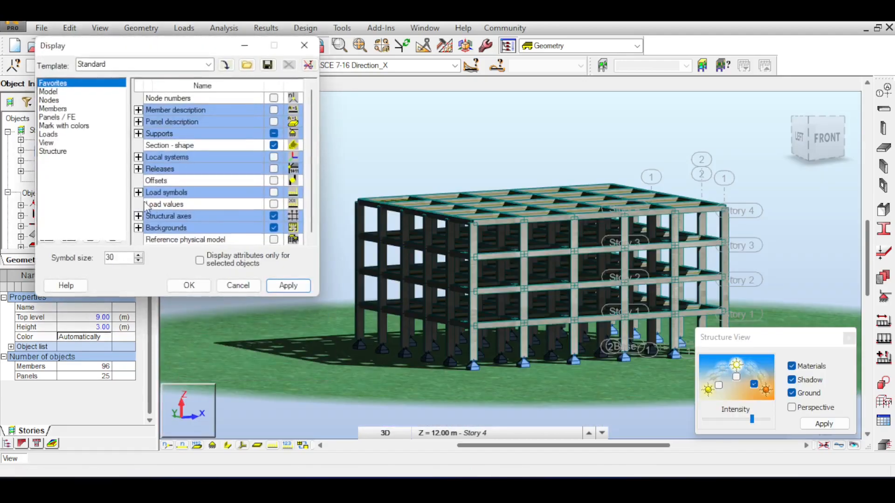
left_click(56, 135)
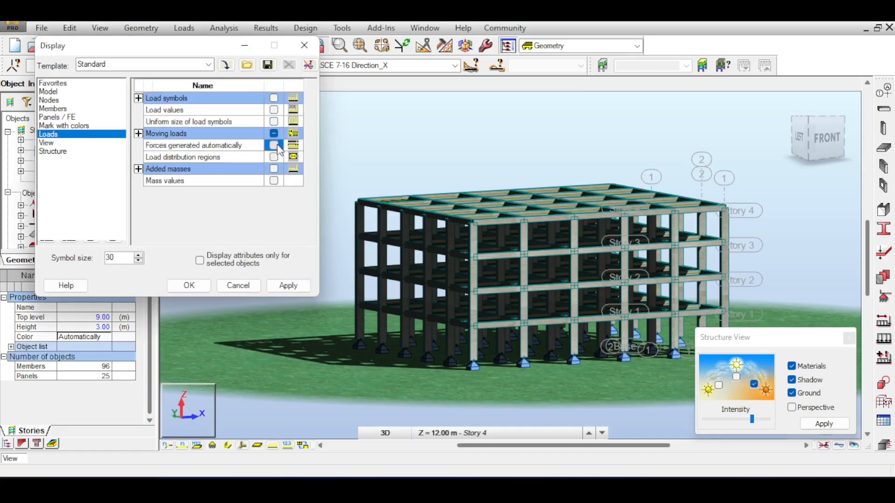
left_click(187, 285)
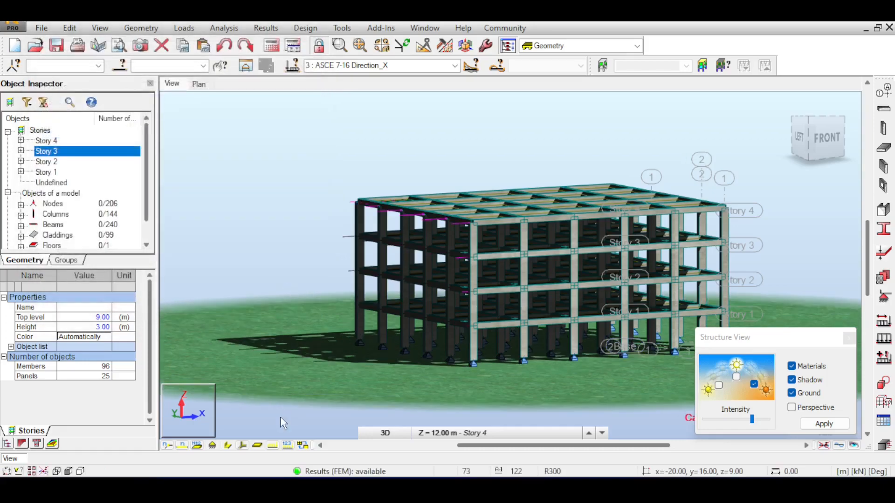
Step: Hide the load values and examine the lateral force arrows over the stories from the front of the rendered building
scroll(384, 309, "up", 3)
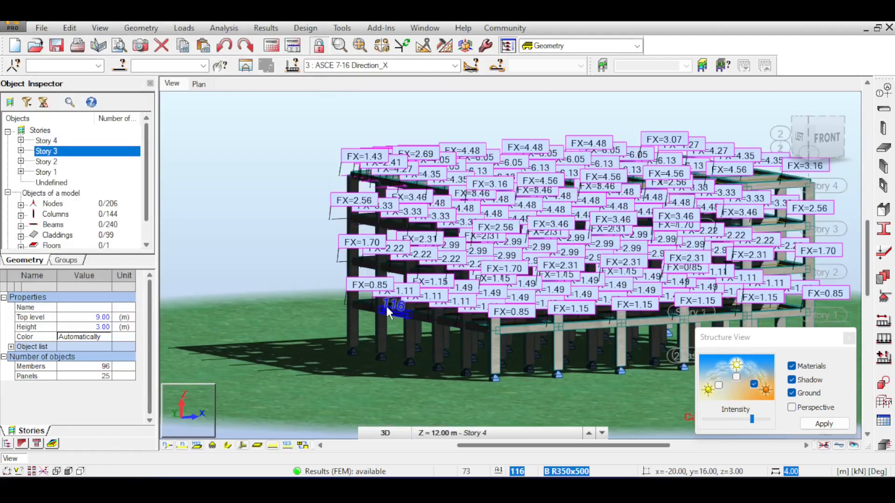
left_click(288, 446)
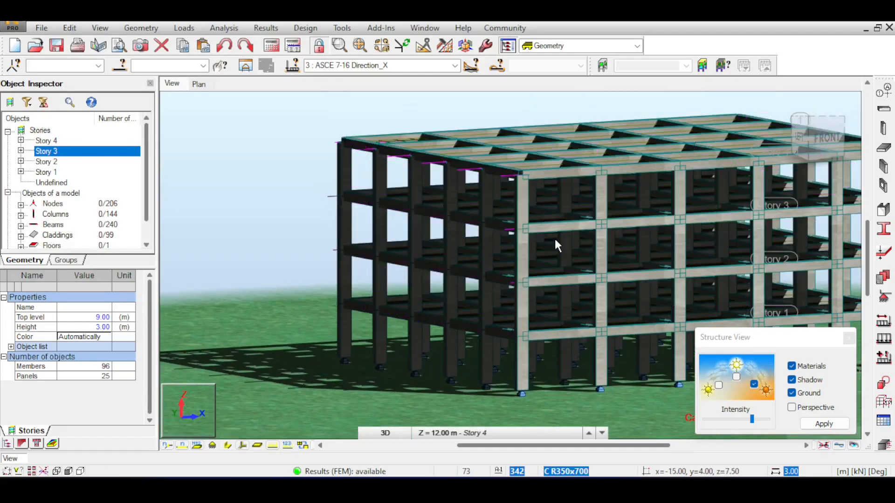
mouse_move(804, 137)
left_mouse_down()
mouse_move(821, 138)
mouse_move(811, 139)
left_mouse_up()
middle_click_drag(324, 275, 259, 255)
scroll(261, 256, "down", 2)
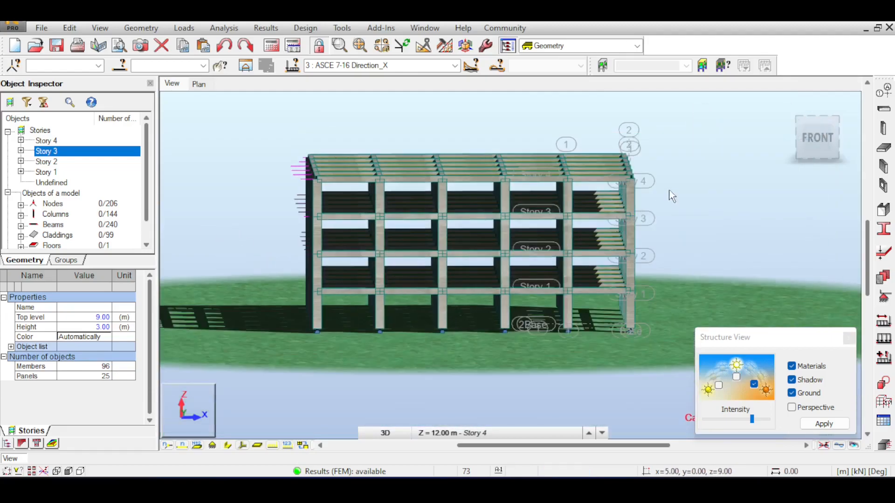